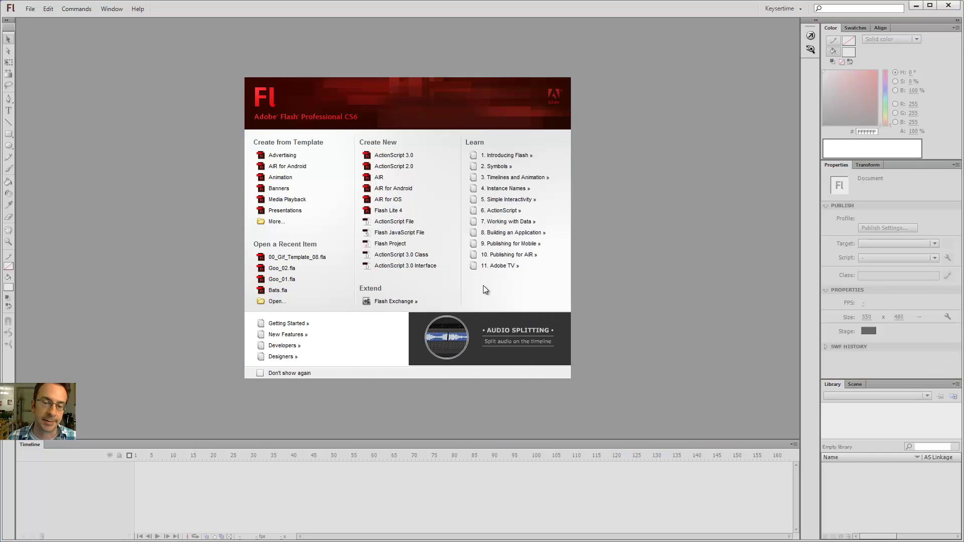
- Create a new ActionScript 3.0 document from the Welcome screen
click(406, 155)
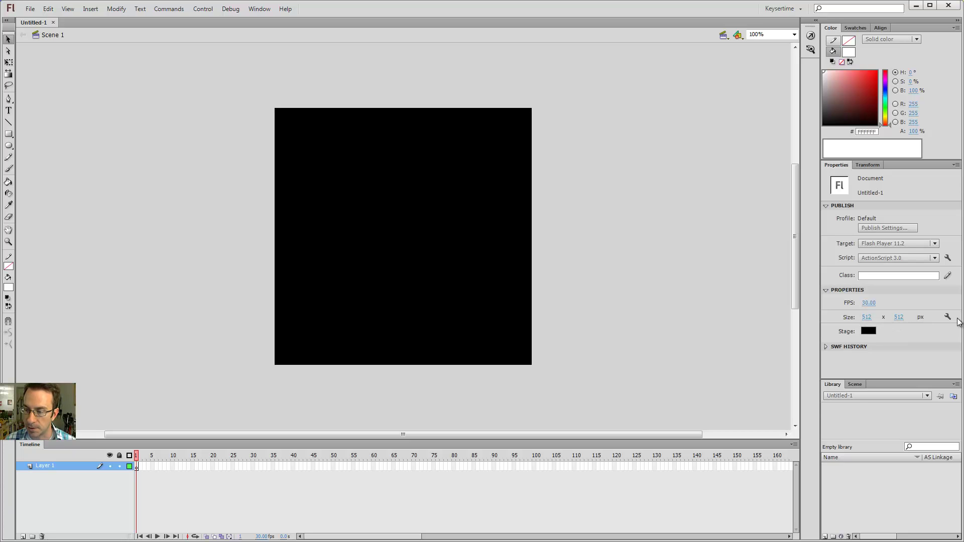
click(948, 317)
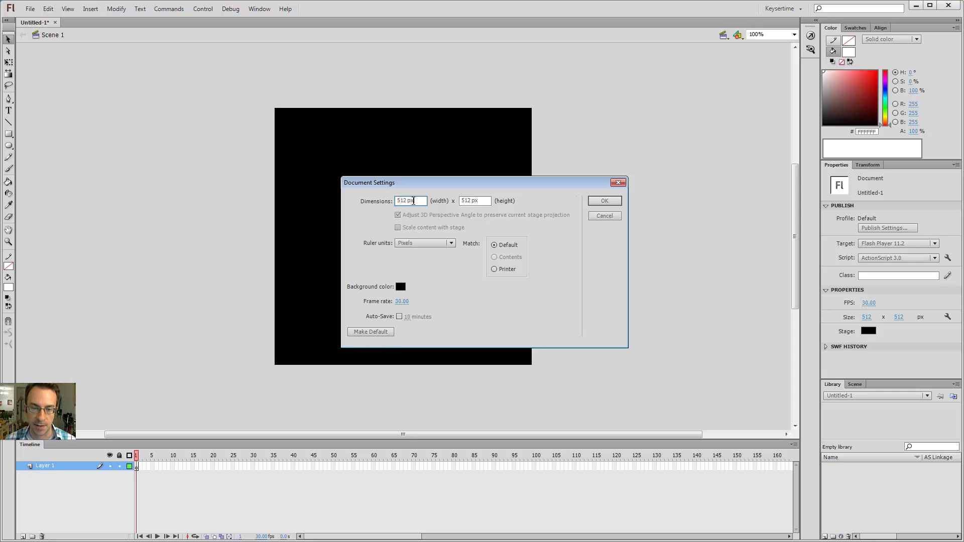
click(605, 201)
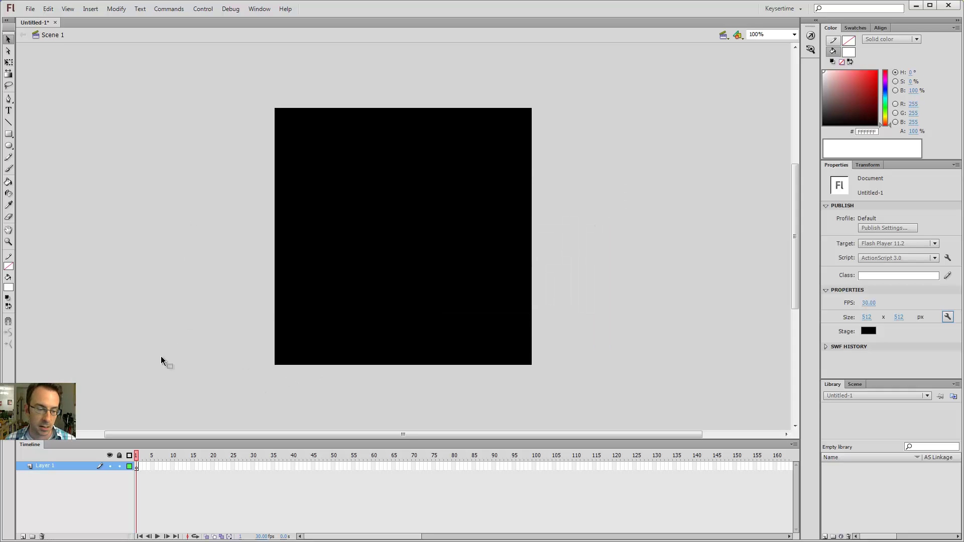
key(b)
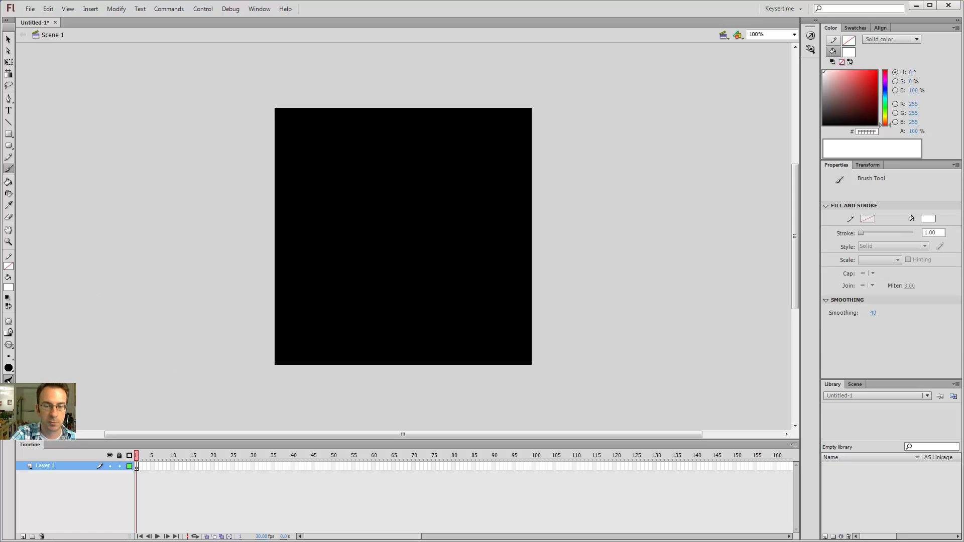
drag(366, 240, 467, 260)
key(ctrl+z)
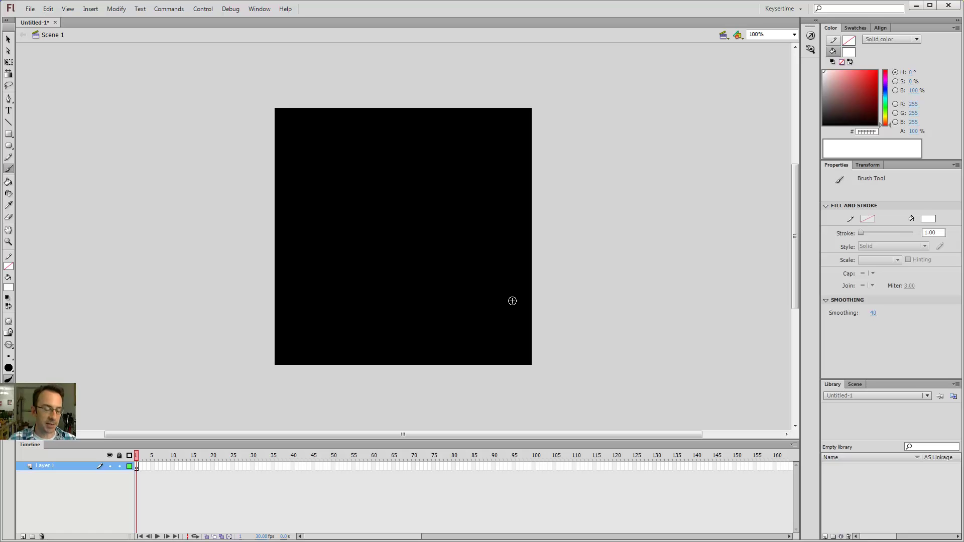
- Draw a test white rectangle on the stage, then delete it
key(r)
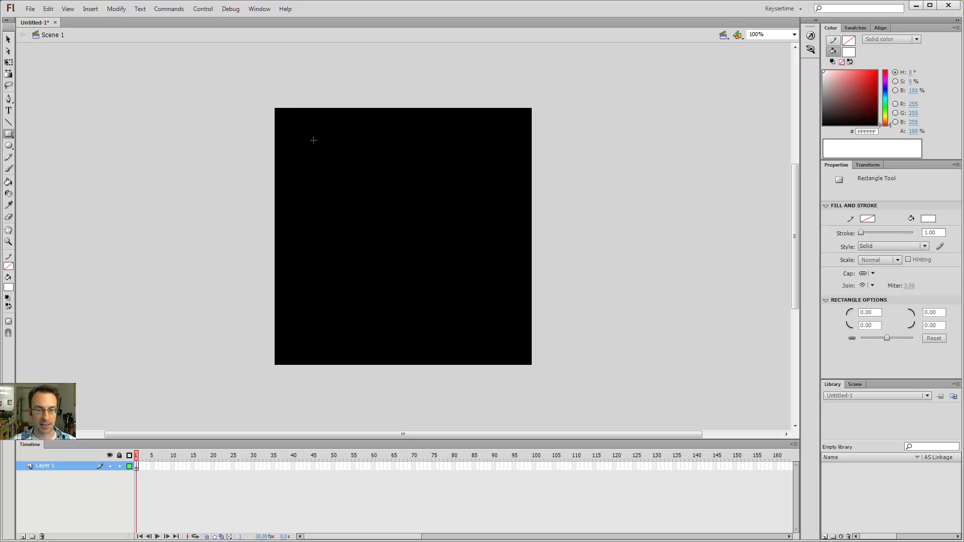
drag(315, 141, 543, 334)
key(v)
click(482, 244)
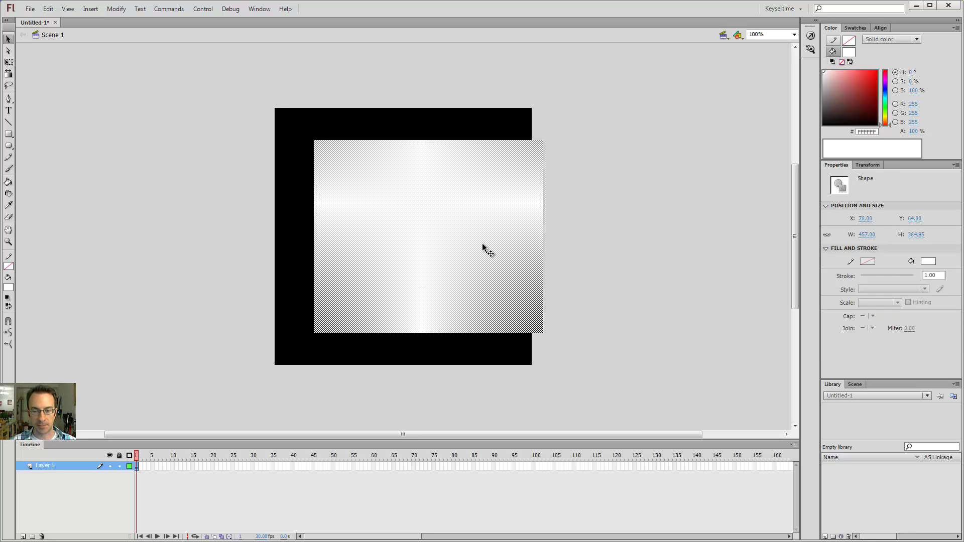
key(Delete)
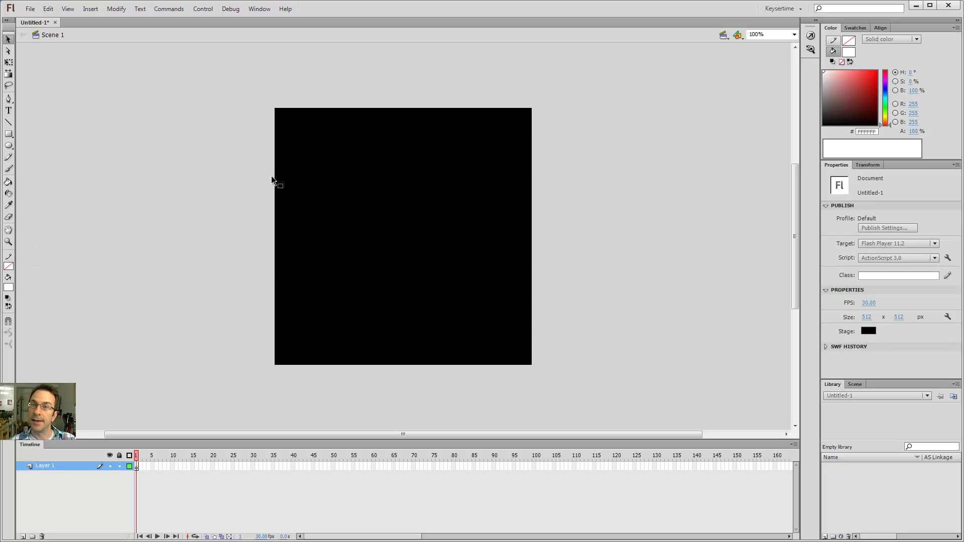
- With no stroke, draw a white rectangle, bend its top edge into a curve, then delete it
click(8, 267)
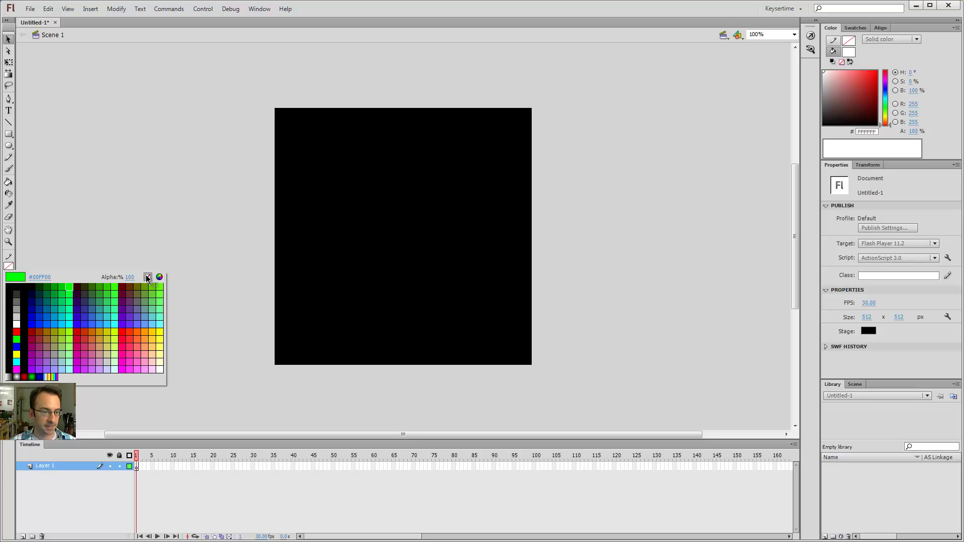
click(146, 275)
key(r)
drag(311, 141, 521, 349)
key(v)
click(468, 285)
click(258, 107)
drag(371, 140, 372, 210)
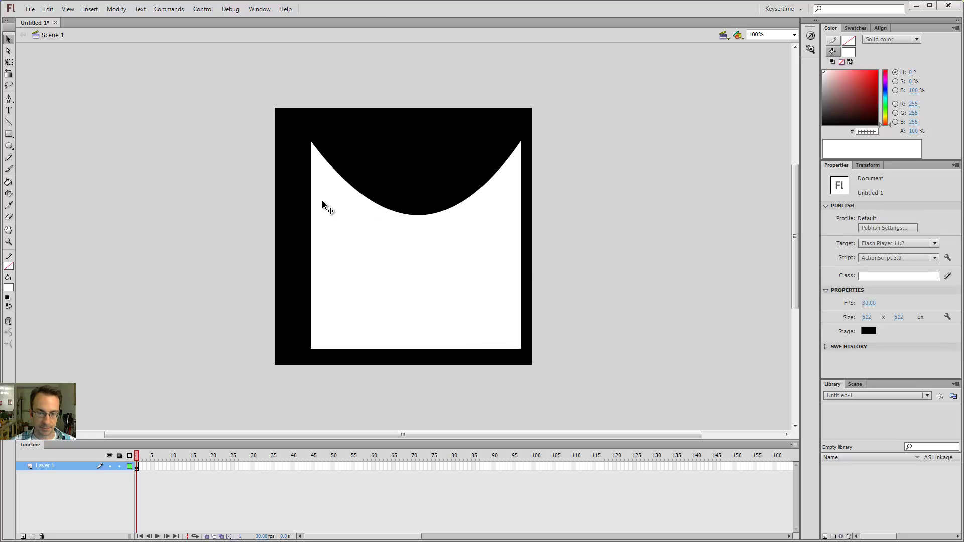
click(446, 282)
key(Delete)
- Set the stroke colour to white and bring up the fill colour choices
click(12, 257)
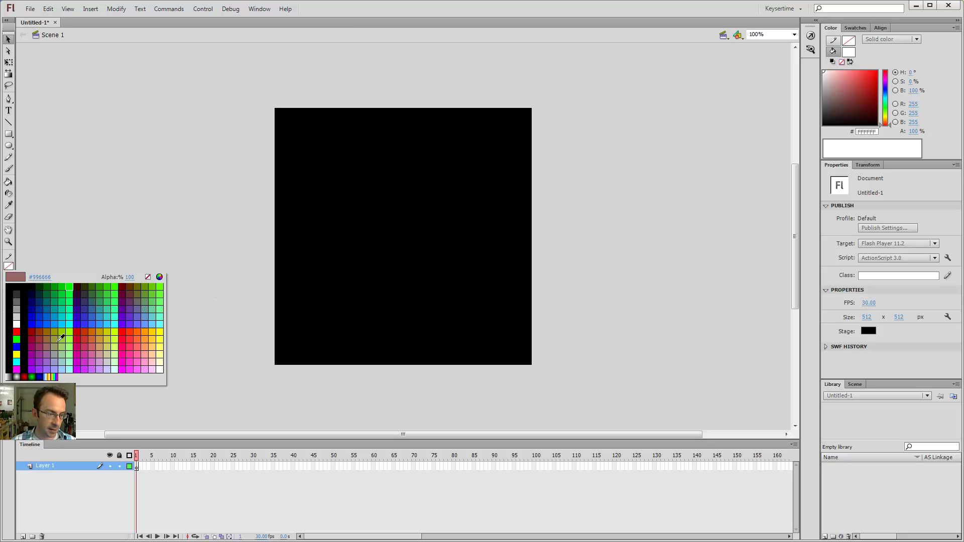
click(16, 324)
click(9, 290)
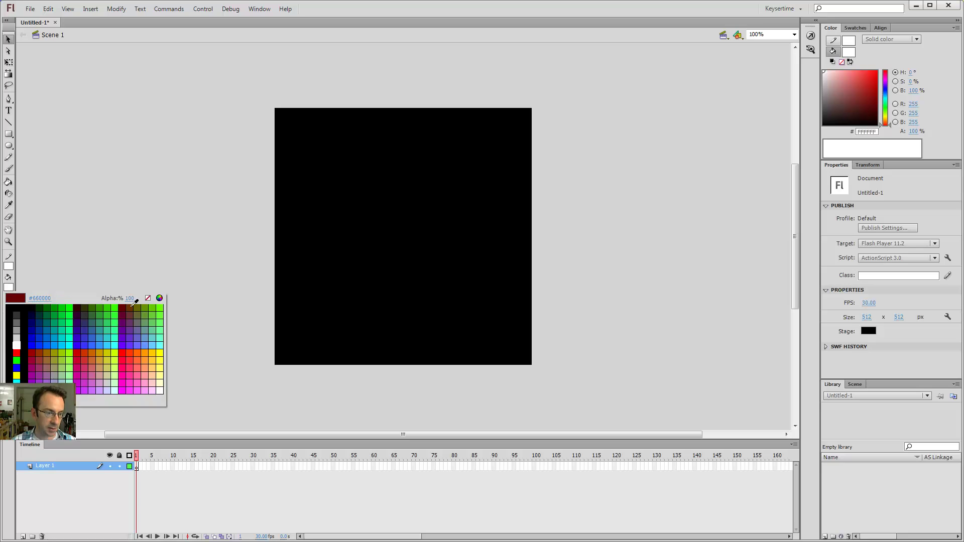
- Set fill to none and draw a white-outlined rectangle, undoing the extra outlines
click(148, 298)
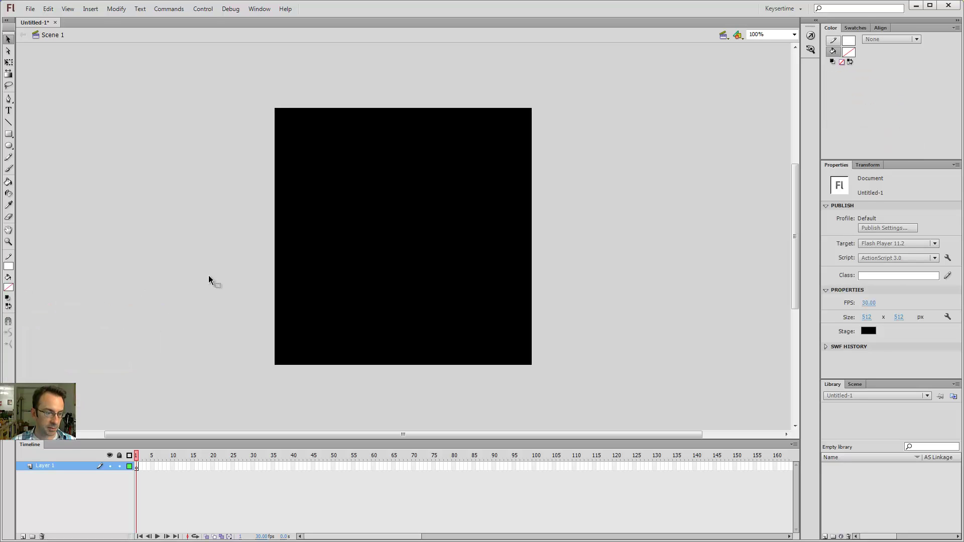
key(r)
mouse_move(284, 129)
mouse_down()
mouse_move(490, 309)
mouse_move(469, 333)
mouse_up()
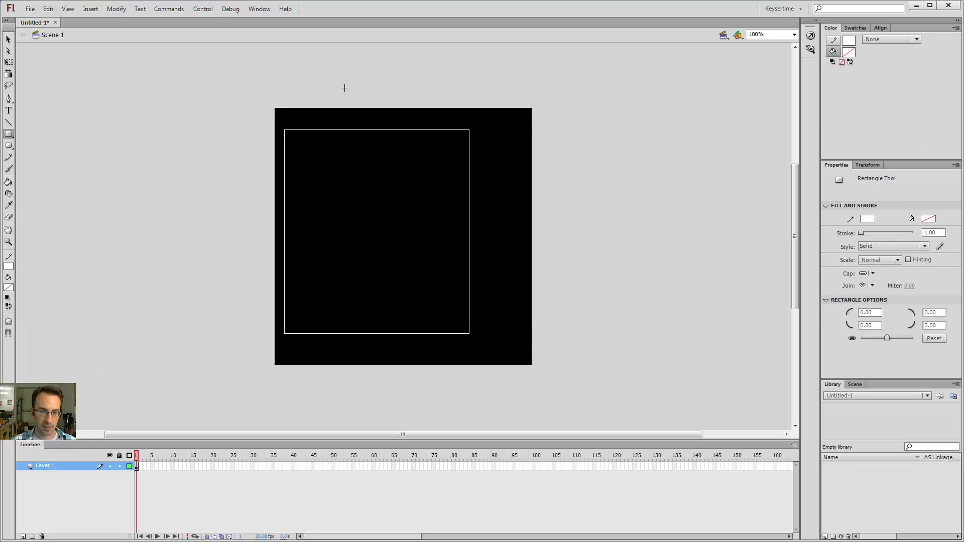
drag(410, 159, 415, 263)
drag(299, 185, 372, 297)
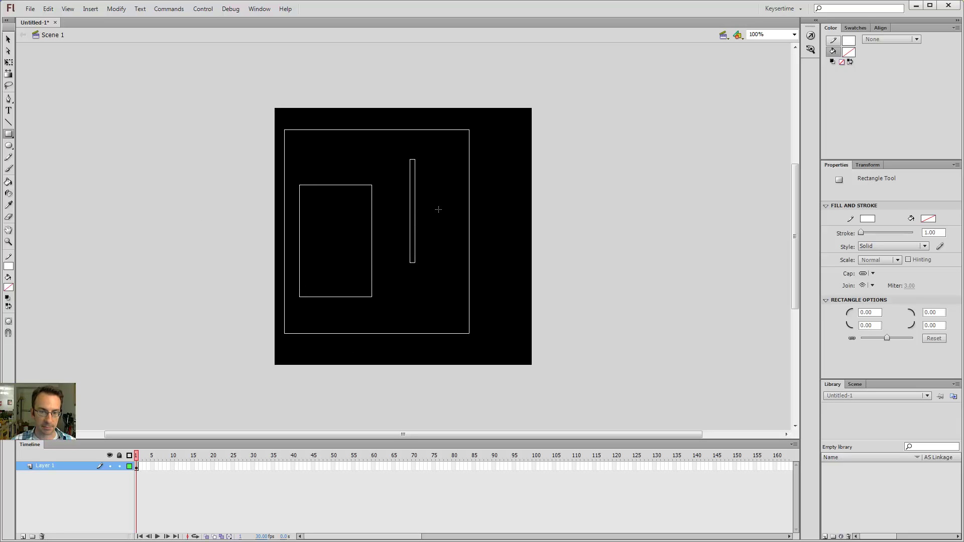
drag(445, 207, 310, 280)
key(ctrl+z)
key(ctrl+z)
key(ctrl+z)
key(v)
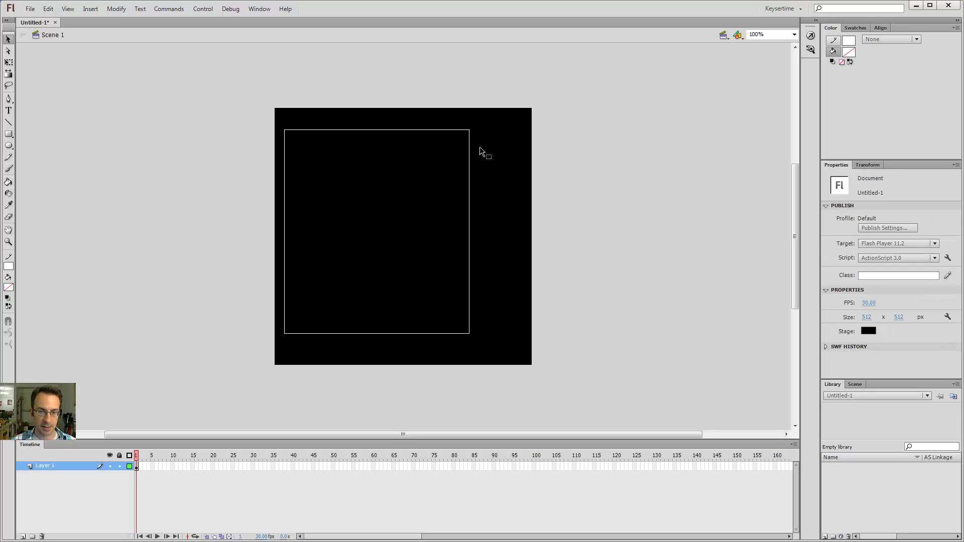
- Select the whole outline and set its width and height to 512 in Properties
double_click(469, 155)
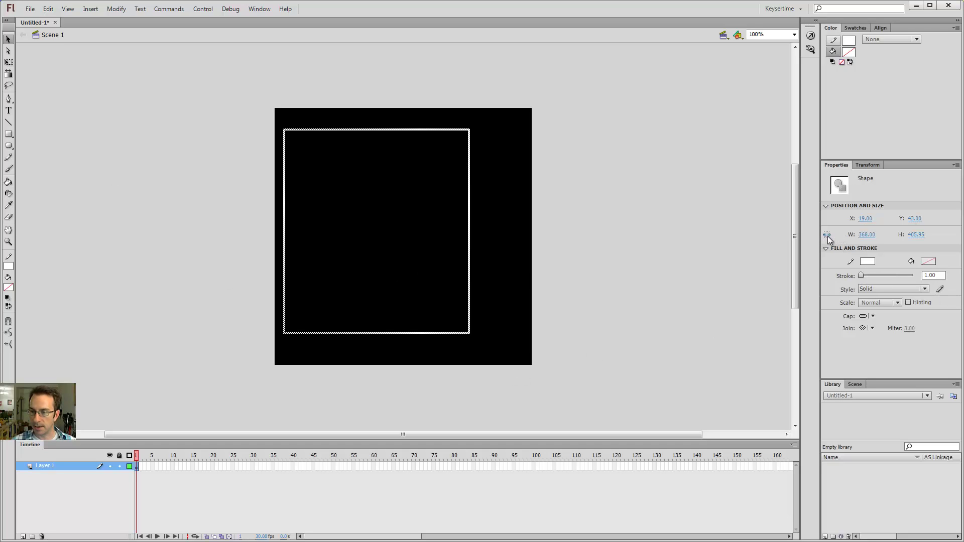
click(866, 234)
text(5102)
key(Tab)
text(512)
key(BackSpace)
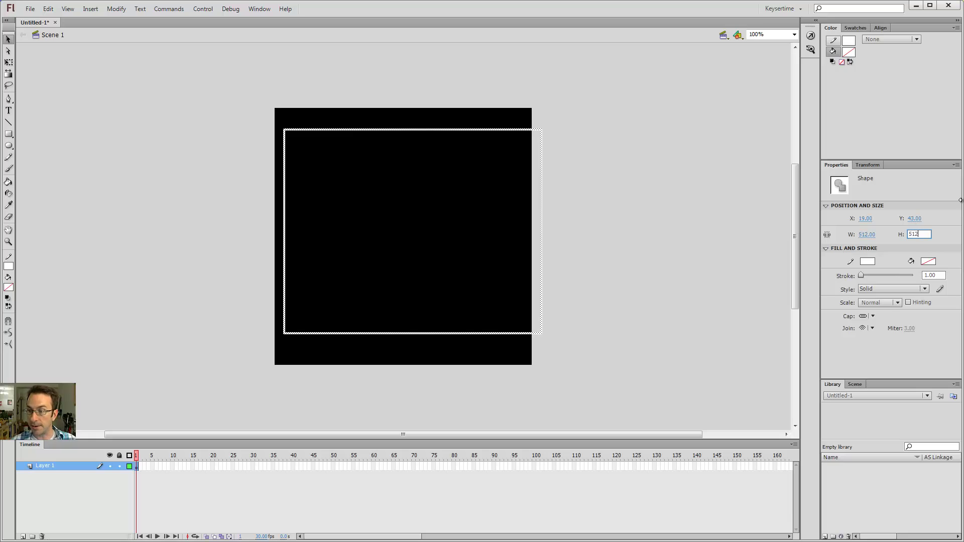
text(2)
key(Return)
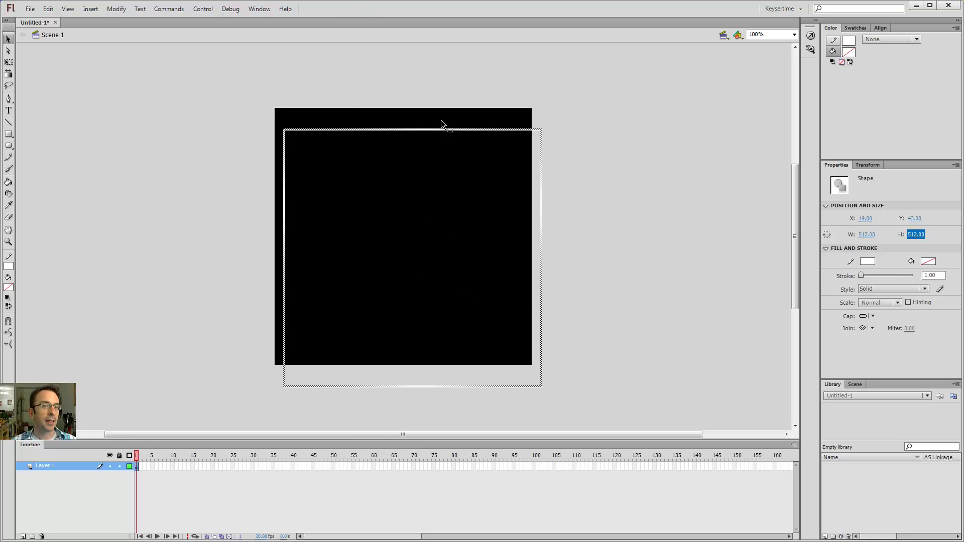
- Align the square outline to the stage's horizontal and vertical centre, placing it at X 0, Y 0
click(879, 29)
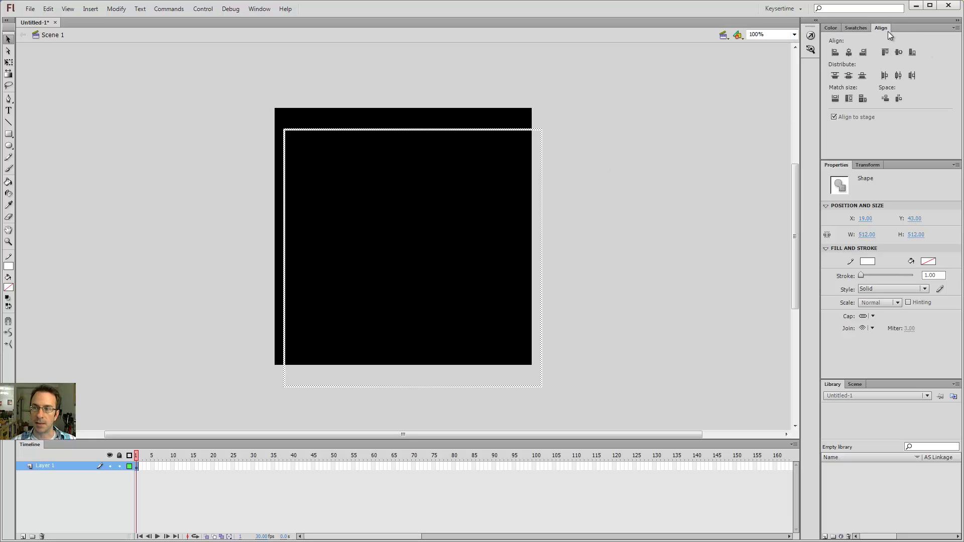
click(256, 9)
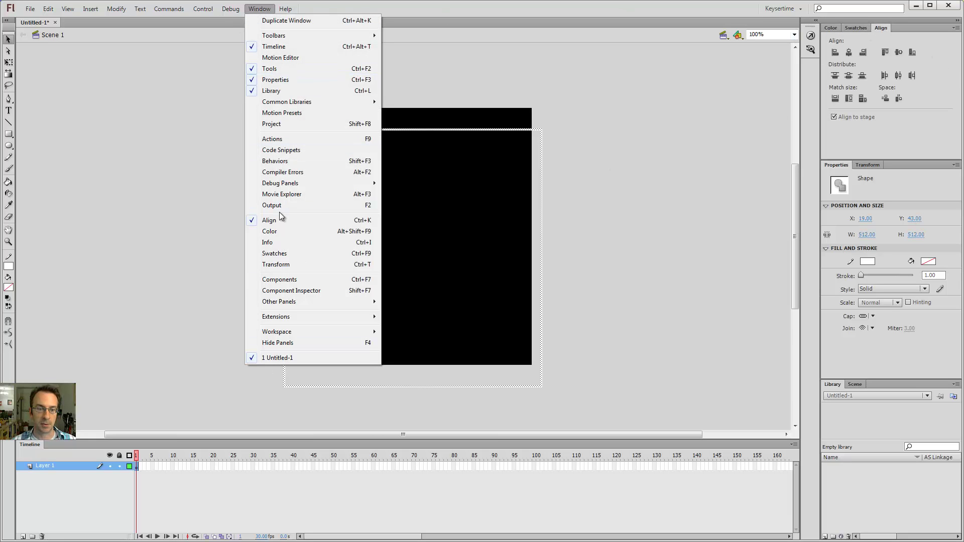
click(693, 90)
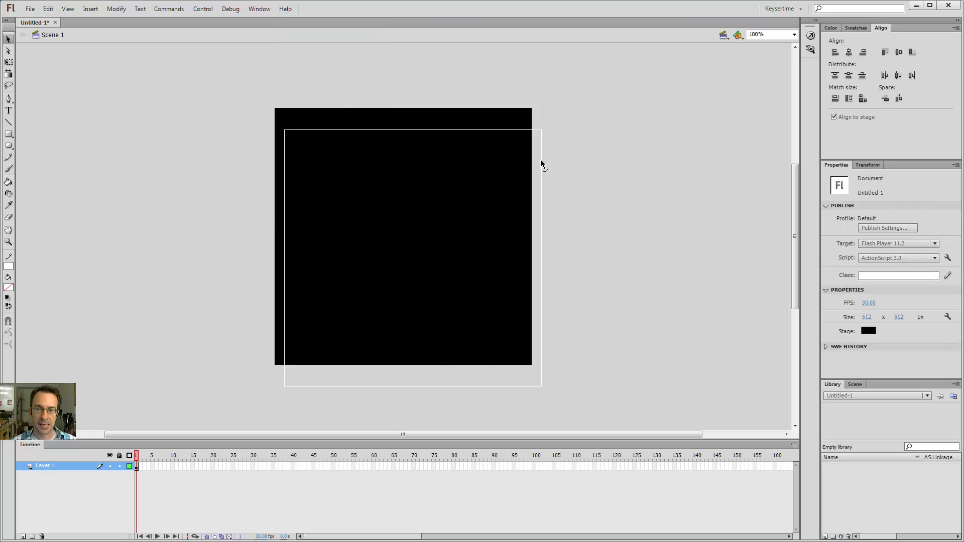
double_click(541, 163)
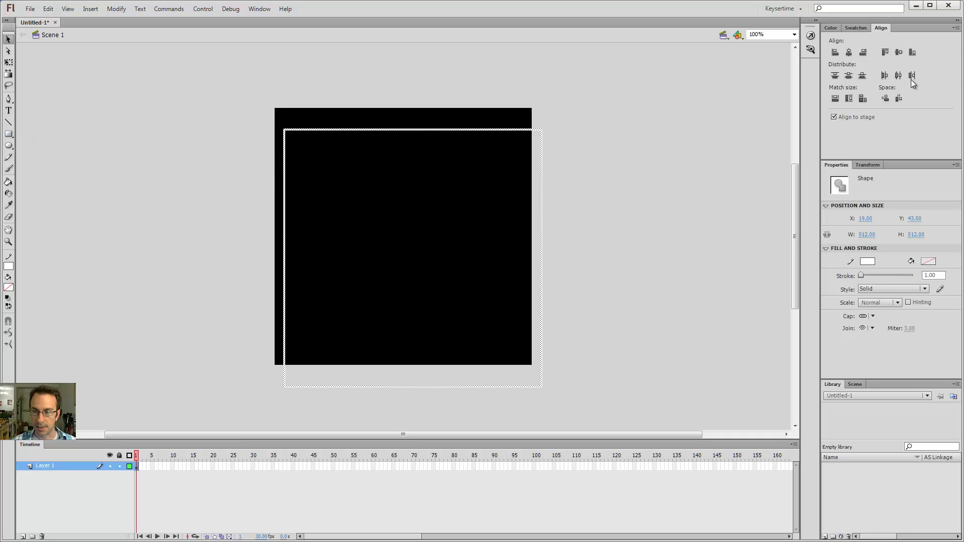
click(849, 52)
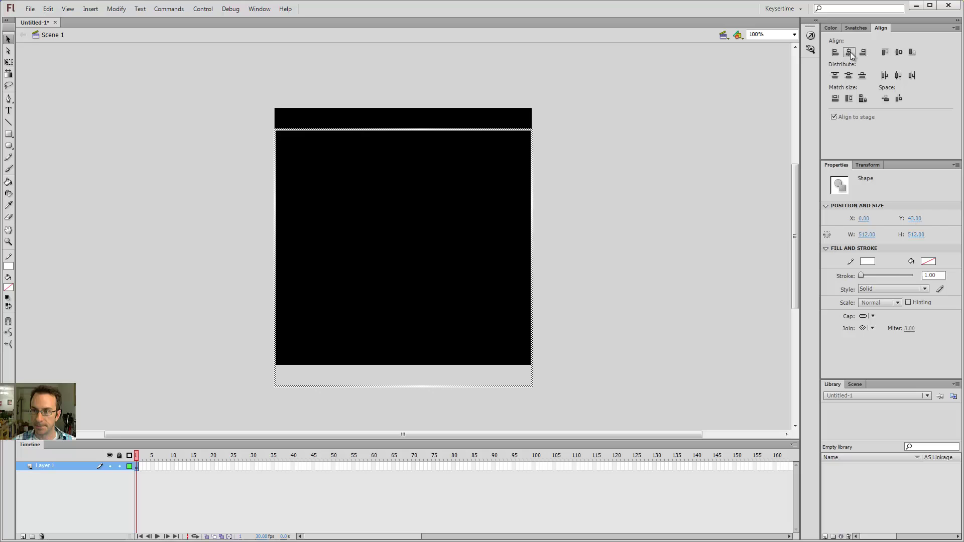
click(897, 52)
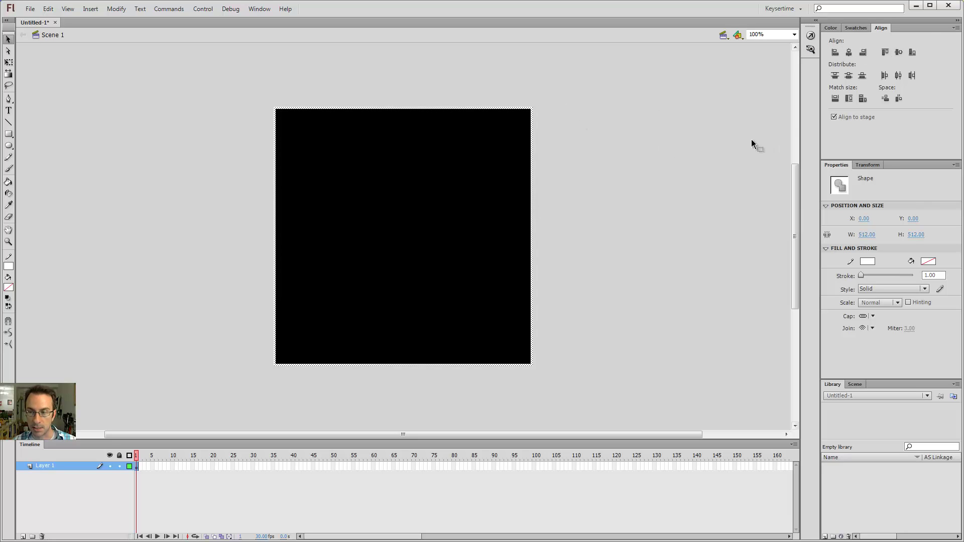
click(616, 159)
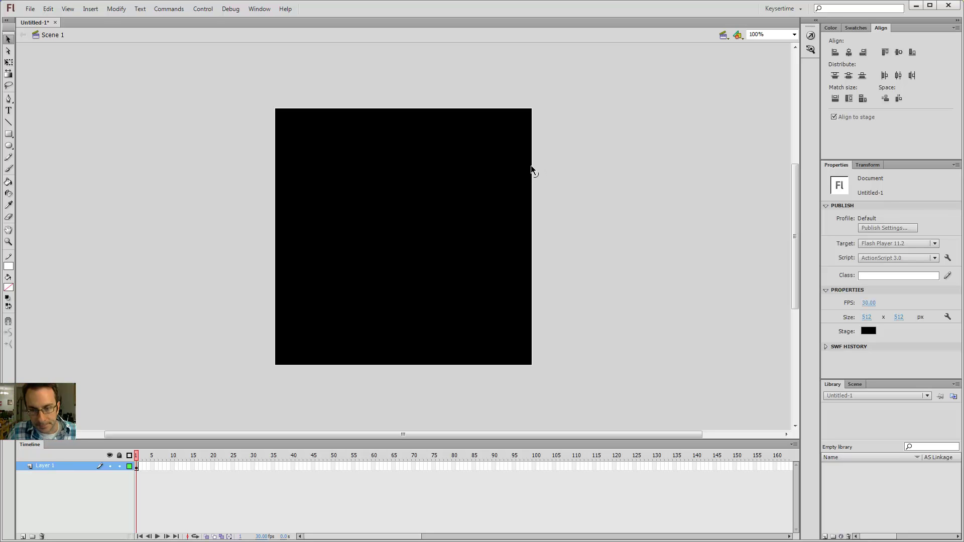
- Convert the square outline into a Graphic symbol named 'texture' with F8
click(532, 224)
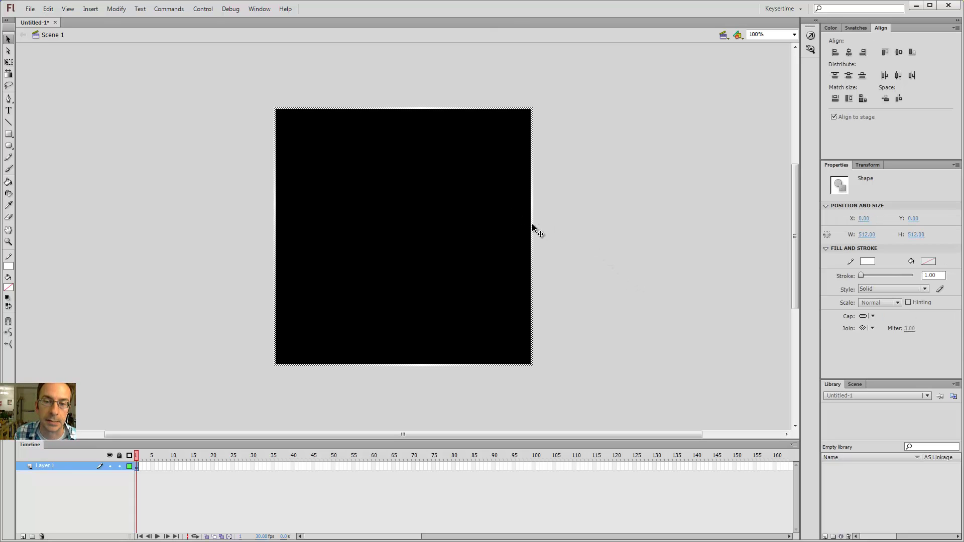
key(Escape)
click(531, 114)
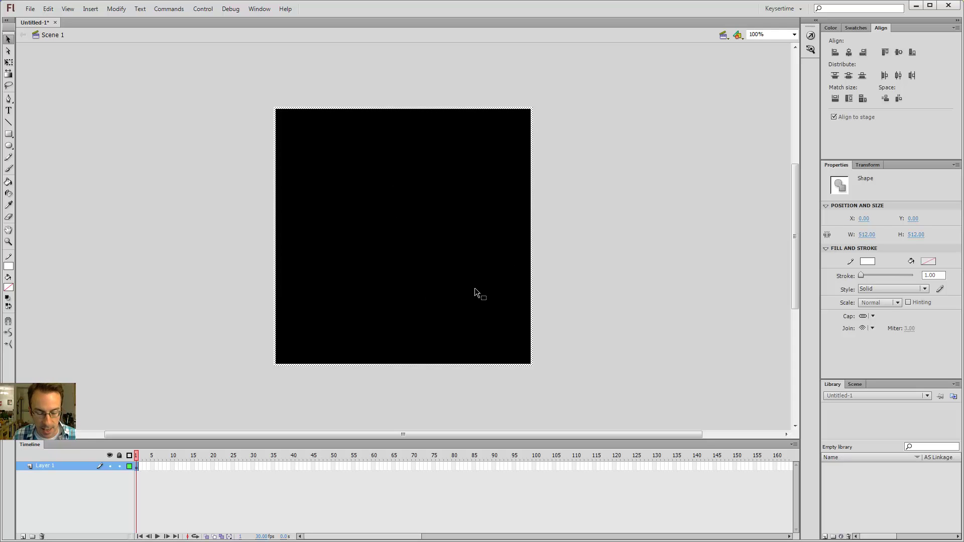
key(F8)
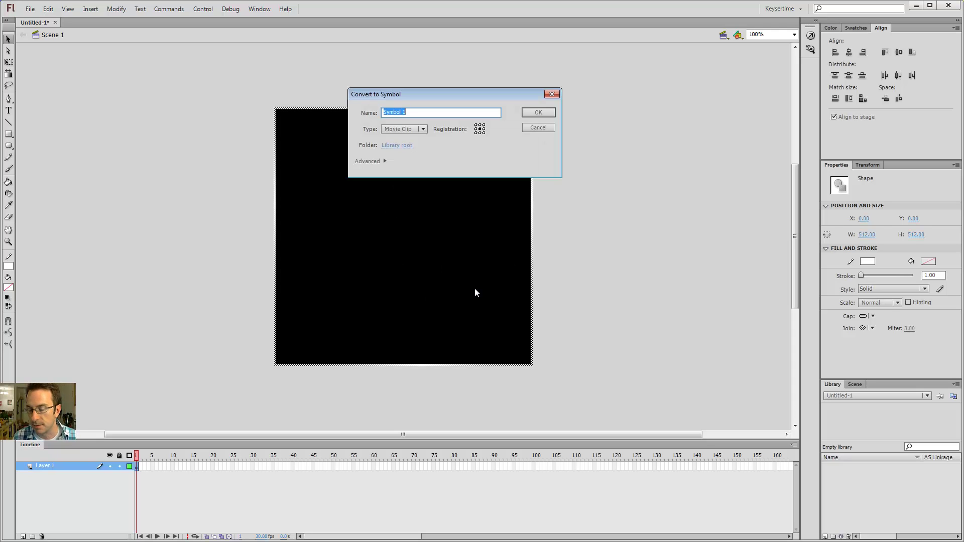
click(420, 129)
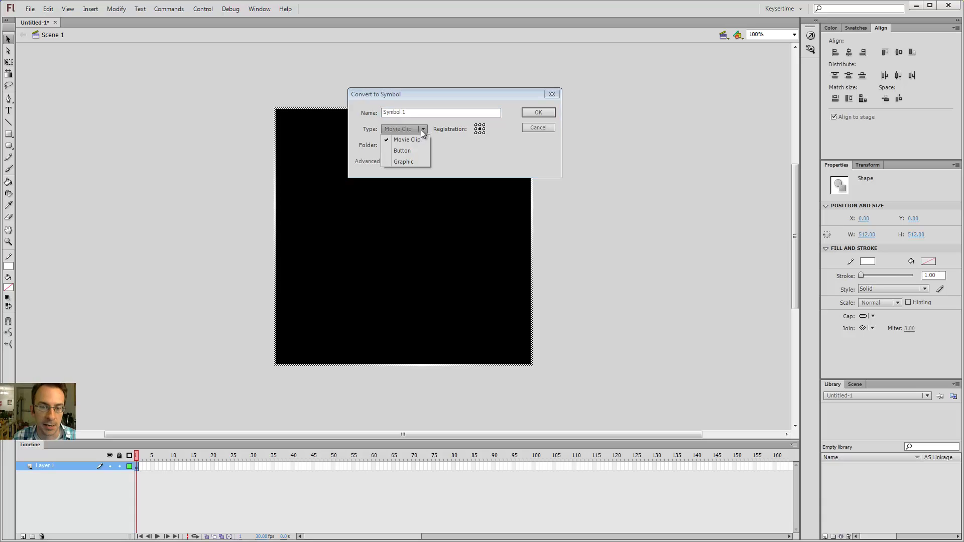
click(403, 161)
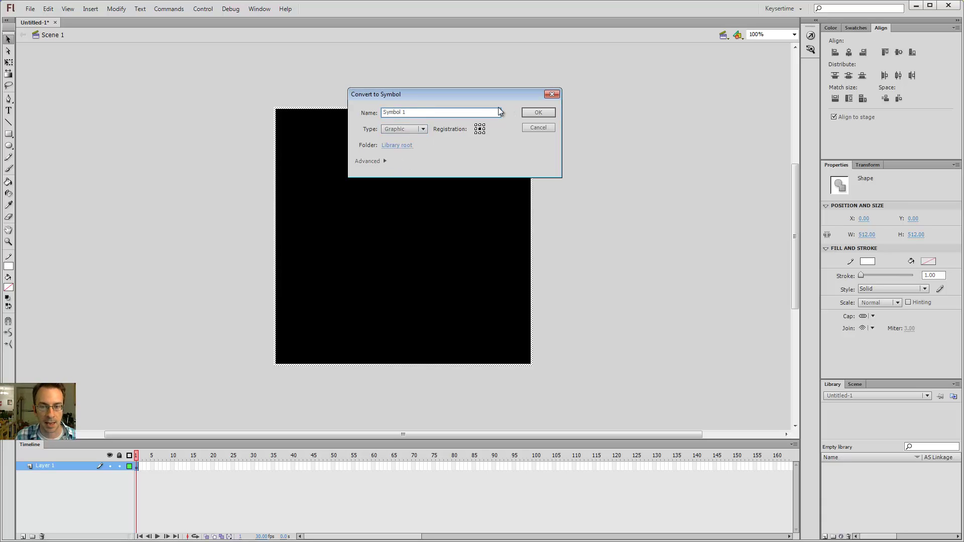
drag(497, 111, 350, 116)
text(texture)
key(Return)
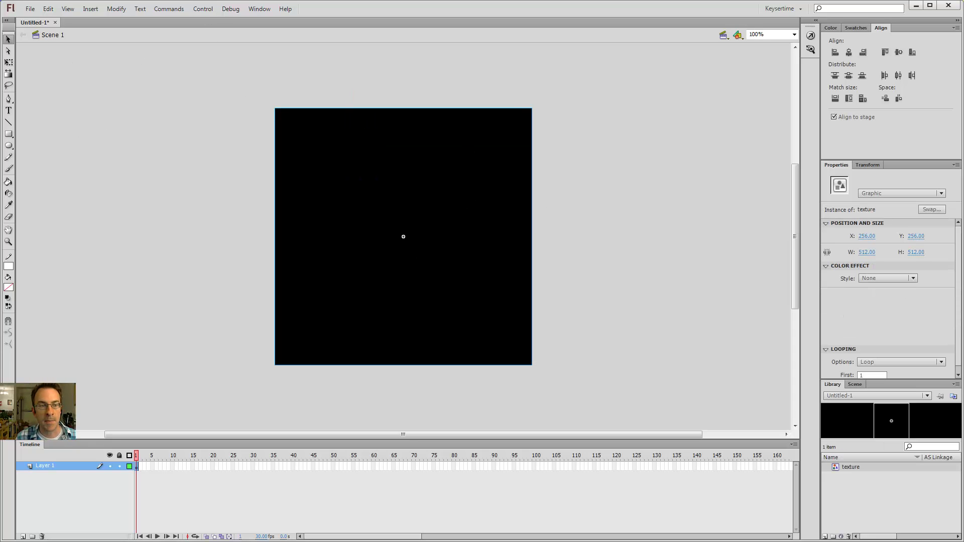
- Enter editing mode for the texture symbol from its instance on the stage
click(267, 224)
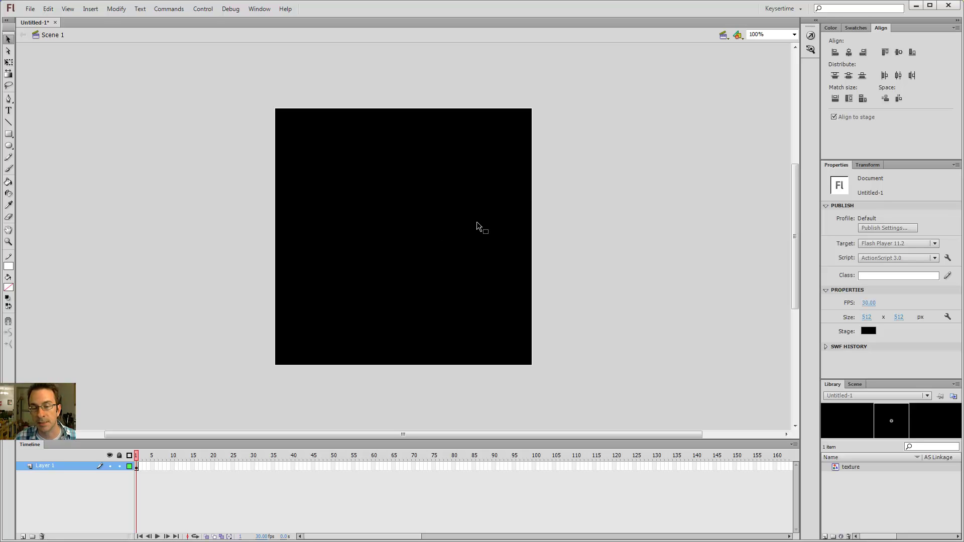
double_click(531, 200)
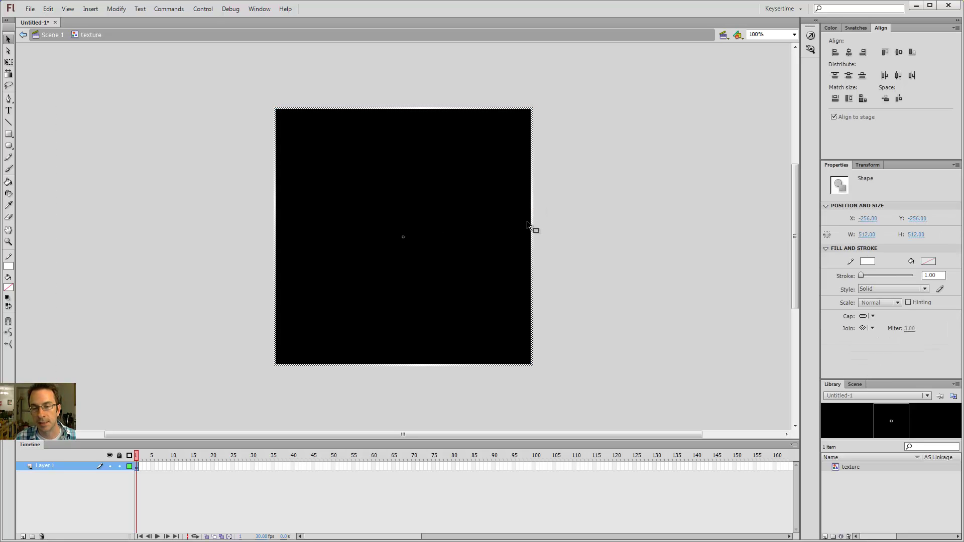
click(47, 39)
click(282, 133)
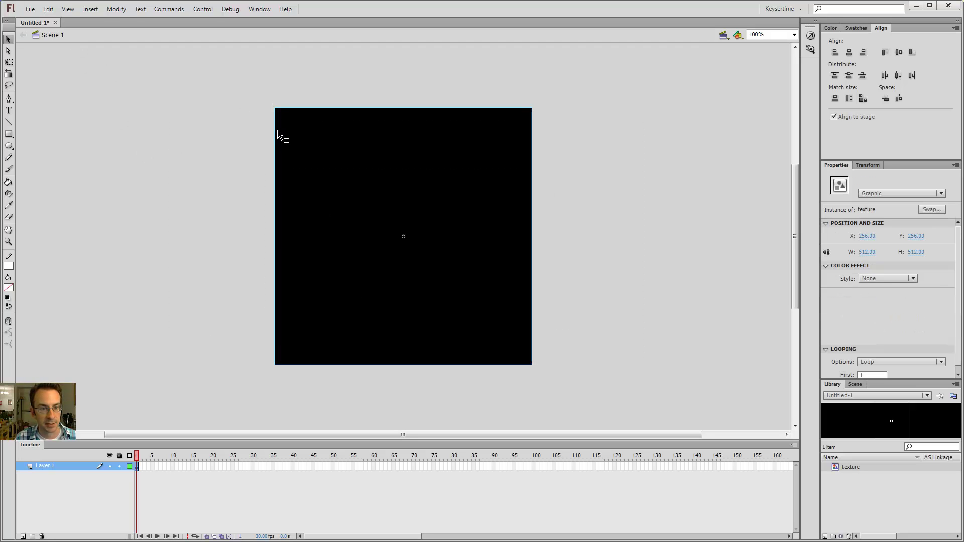
double_click(277, 130)
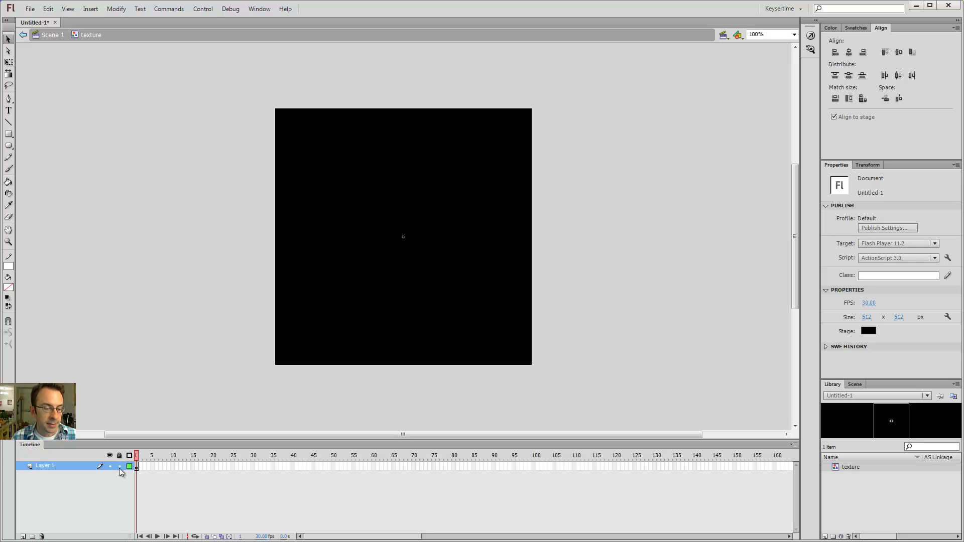
- Add a new layer above Layer 1, then lock Layer 1 and rename it 'border'
click(23, 536)
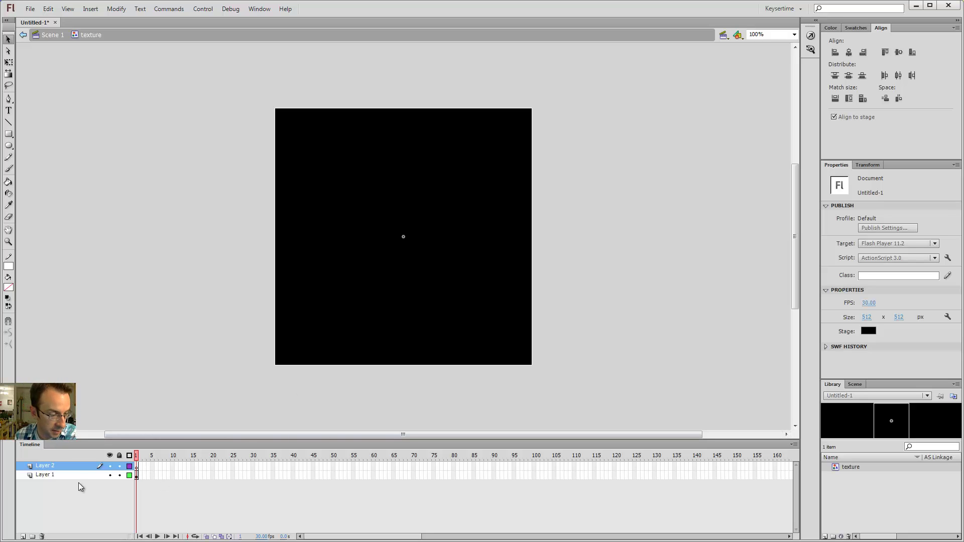
click(119, 475)
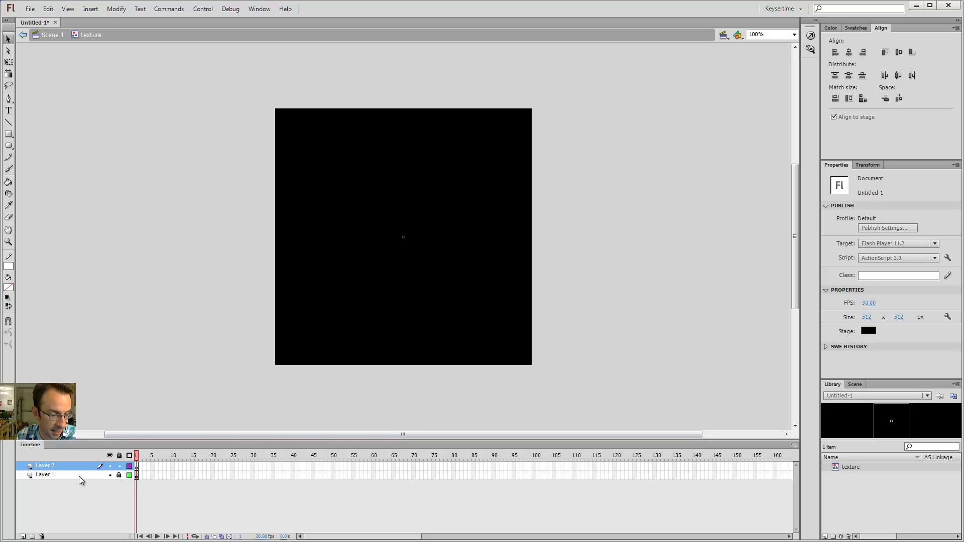
double_click(47, 475)
text(border)
key(Return)
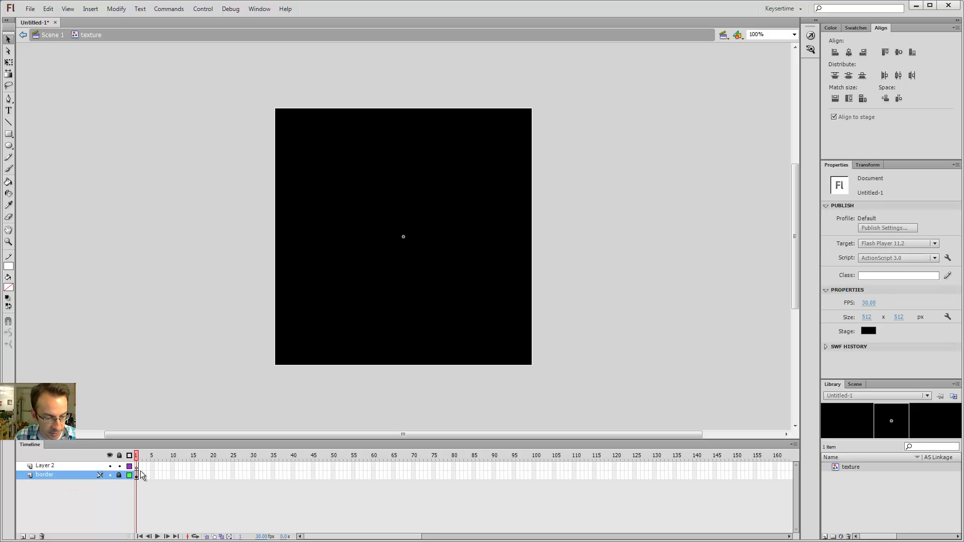
key(e)
mouse_move(430, 97)
mouse_down()
mouse_move(453, 87)
mouse_move(430, 82)
mouse_up()
key(b)
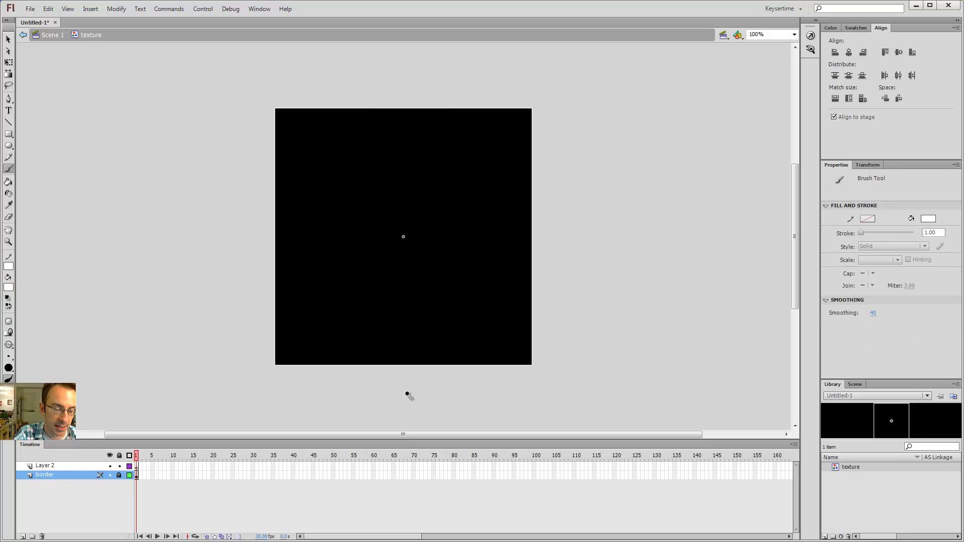
click(136, 466)
mouse_move(377, 335)
mouse_down()
mouse_move(329, 299)
mouse_move(290, 298)
mouse_up()
mouse_move(284, 265)
mouse_down()
mouse_move(392, 211)
mouse_move(379, 147)
mouse_up()
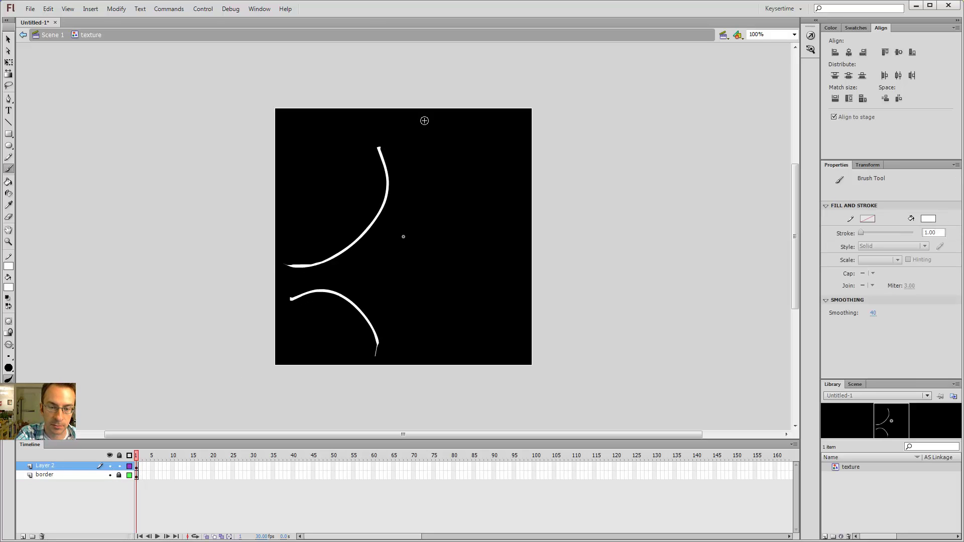
mouse_move(424, 120)
mouse_down()
mouse_move(436, 221)
mouse_move(508, 276)
mouse_move(505, 256)
mouse_move(449, 319)
mouse_move(442, 345)
mouse_up()
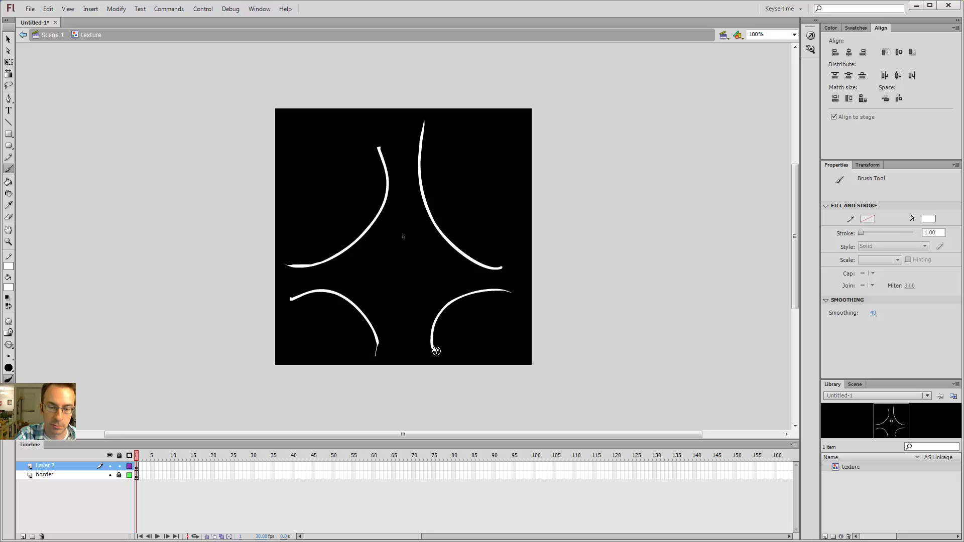
drag(375, 352, 374, 348)
drag(288, 292, 291, 260)
drag(492, 251, 513, 310)
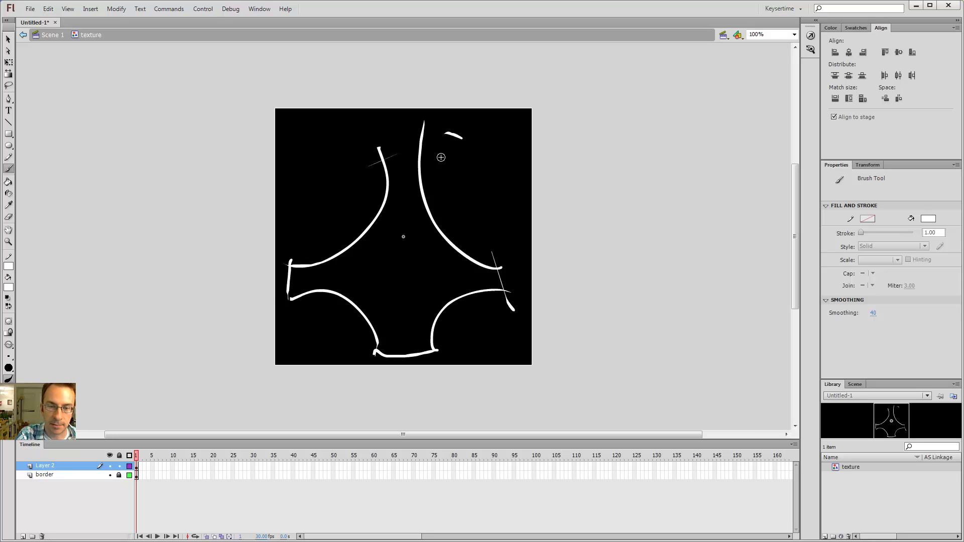
drag(444, 133, 365, 175)
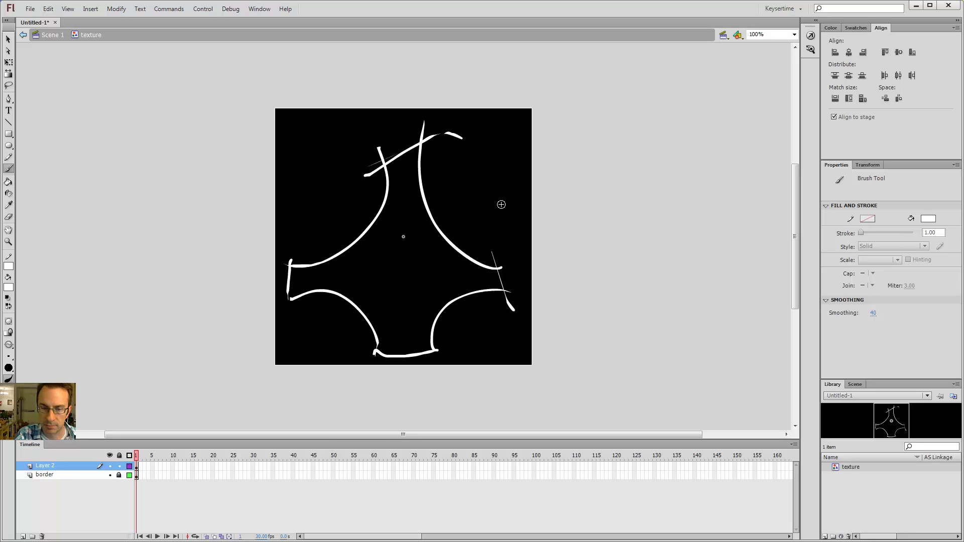
drag(288, 278, 292, 242)
key(k)
click(456, 303)
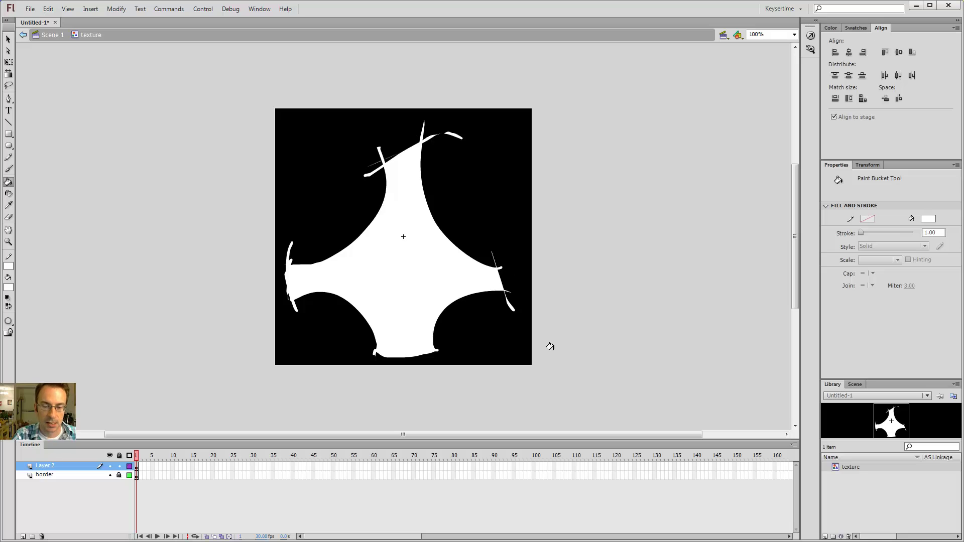
key(v)
click(490, 281)
key(Delete)
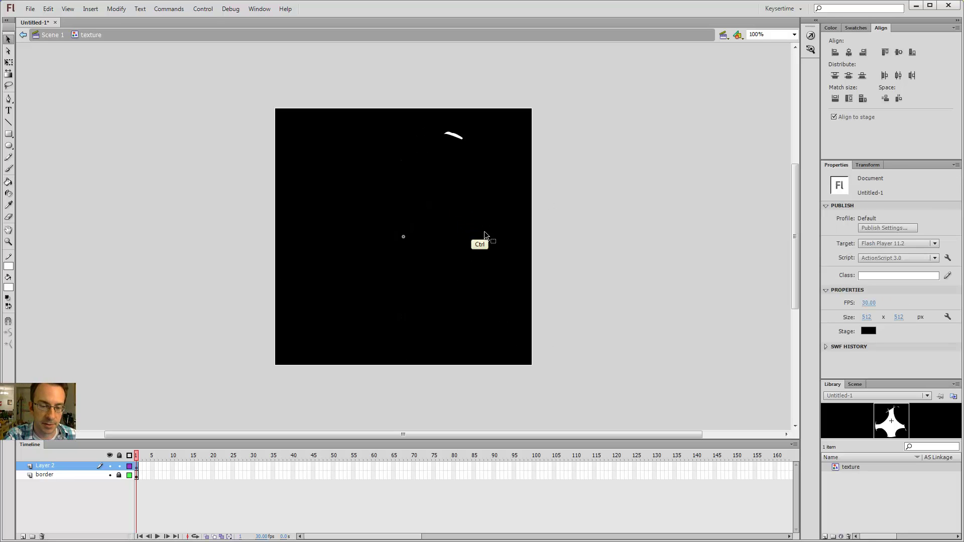
key(ctrl+z)
key(Delete)
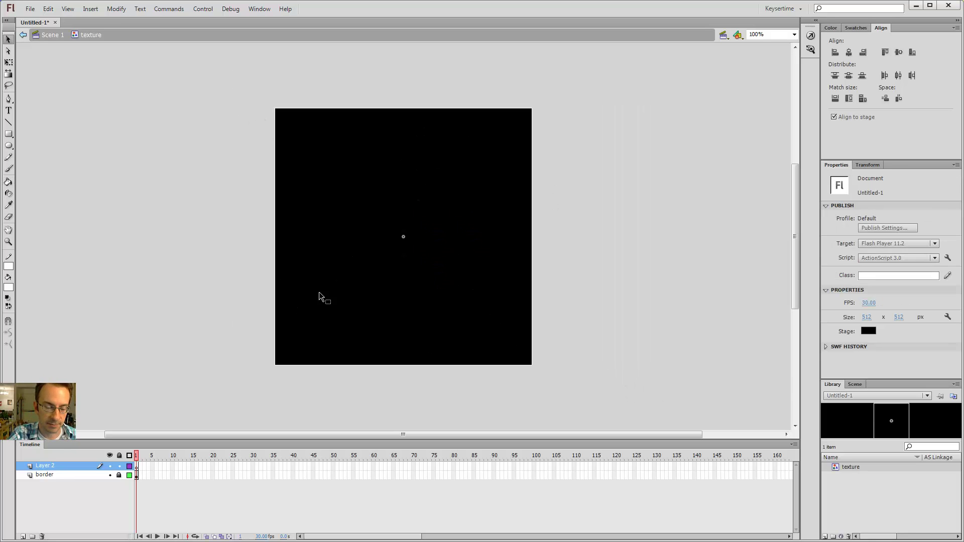
key(b)
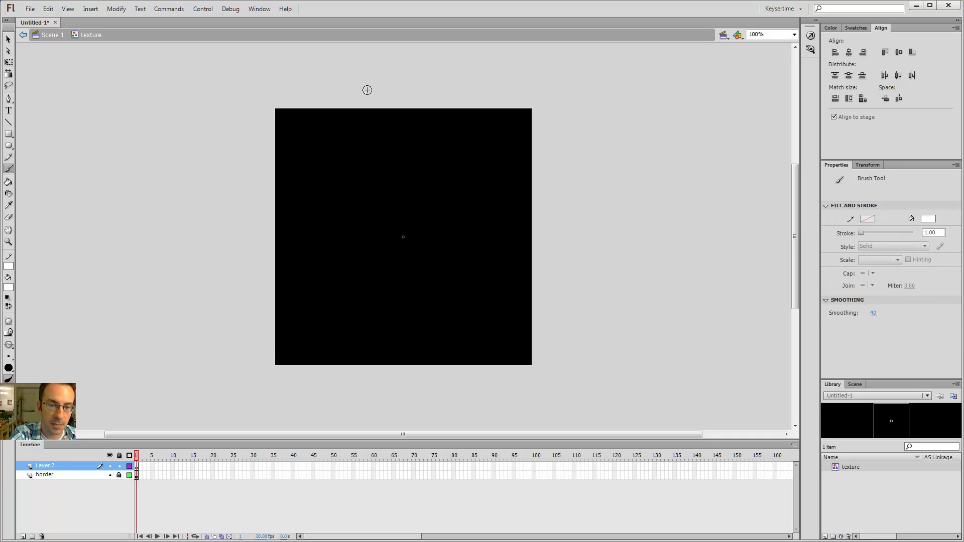
- Brush a large outline spilling past the square's edges and fill it solid white
mouse_move(367, 90)
mouse_down()
mouse_move(385, 137)
mouse_move(319, 223)
mouse_move(260, 244)
mouse_move(258, 272)
mouse_move(276, 310)
mouse_move(326, 346)
mouse_move(354, 401)
mouse_move(427, 396)
mouse_move(454, 383)
mouse_move(480, 282)
mouse_move(555, 234)
mouse_move(560, 184)
mouse_move(471, 104)
mouse_up()
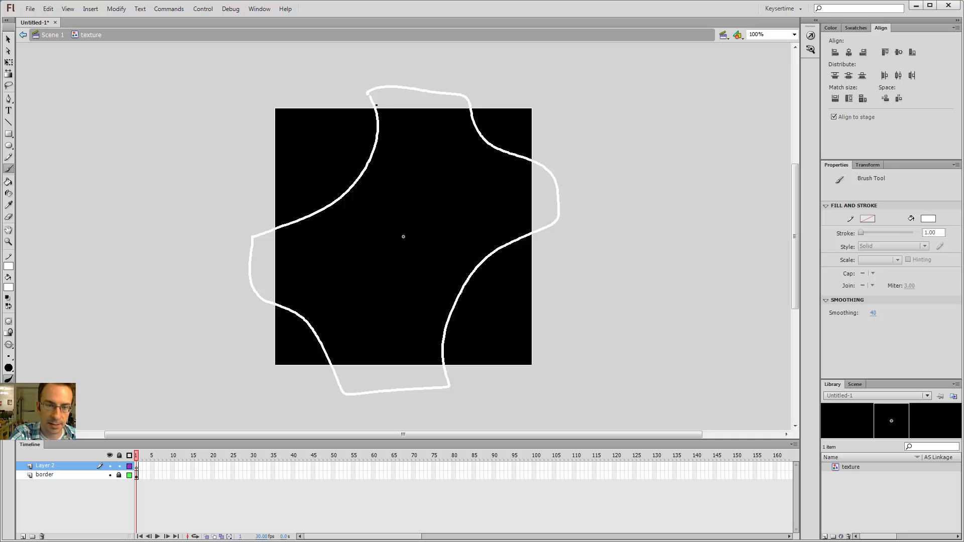
key(k)
scroll(455, 291, up, 6)
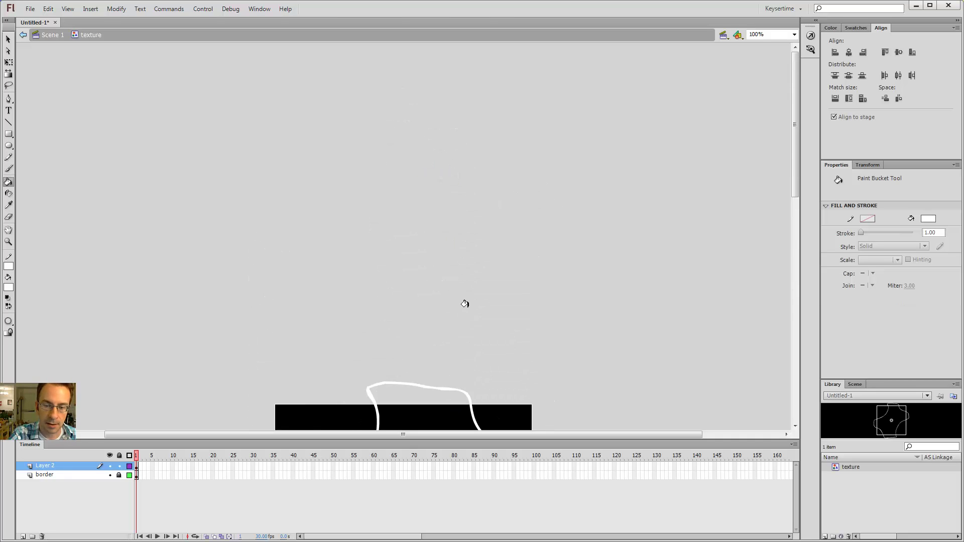
drag(475, 301, 479, 213)
scroll(446, 294, down, 3)
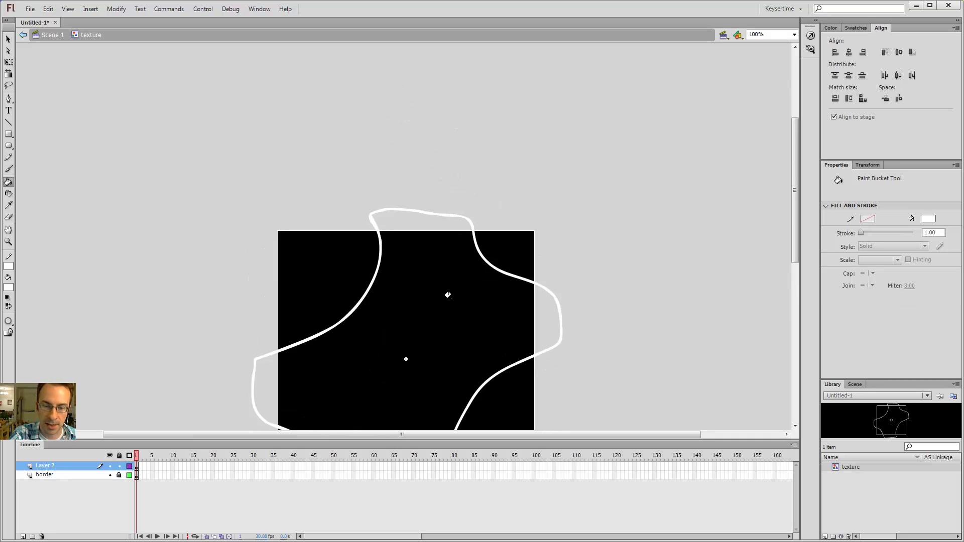
click(446, 296)
mouse_move(465, 321)
mouse_down()
mouse_move(527, 172)
mouse_move(549, 229)
mouse_up()
- Return to Scene 1 and Alt-drag the texture instance to duplicate it
key(e)
key(v)
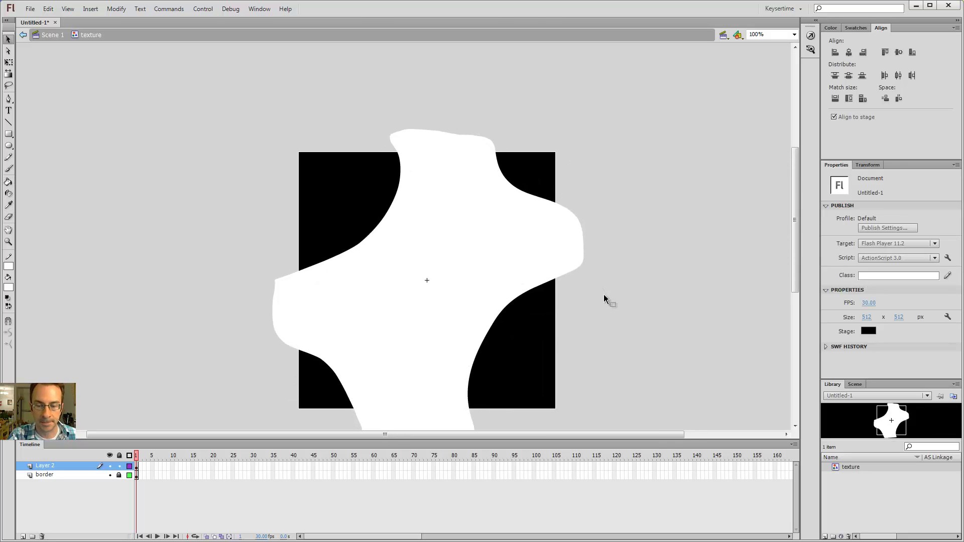
double_click(606, 300)
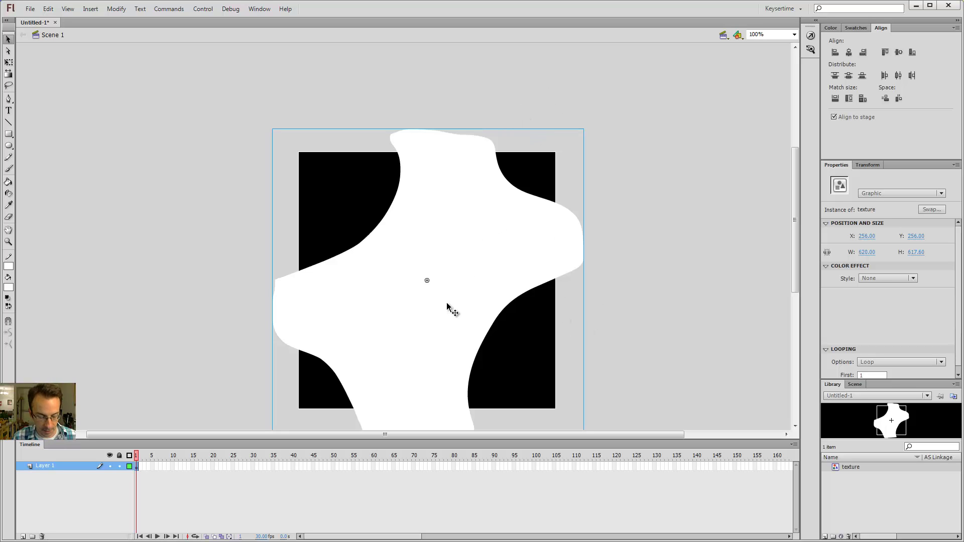
drag(442, 301, 429, 158)
- Zoom to 400% to line up the copy's edge, then zoom to 50% and move it upper right
key(z)
click(472, 132)
click(402, 224)
key(v)
mouse_move(610, 274)
mouse_down()
mouse_move(610, 298)
mouse_move(623, 253)
mouse_move(616, 312)
mouse_move(618, 263)
mouse_move(623, 270)
mouse_up()
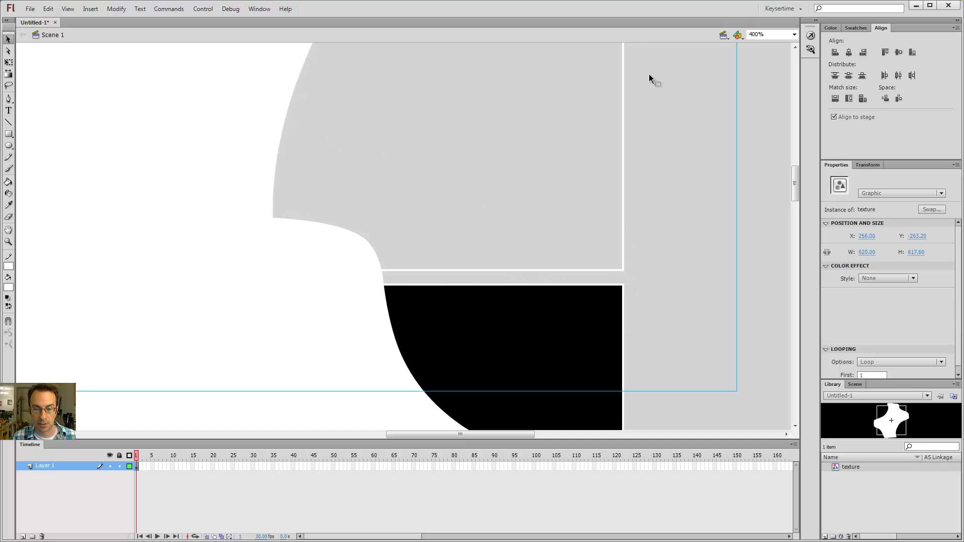
key(ctrl+minus)
key(ctrl+minus)
key(ctrl+minus)
drag(260, 155, 408, 153)
- Edit the texture symbol in place and erase the white overhang above the black square
click(289, 263)
click(459, 131)
click(280, 273)
double_click(280, 273)
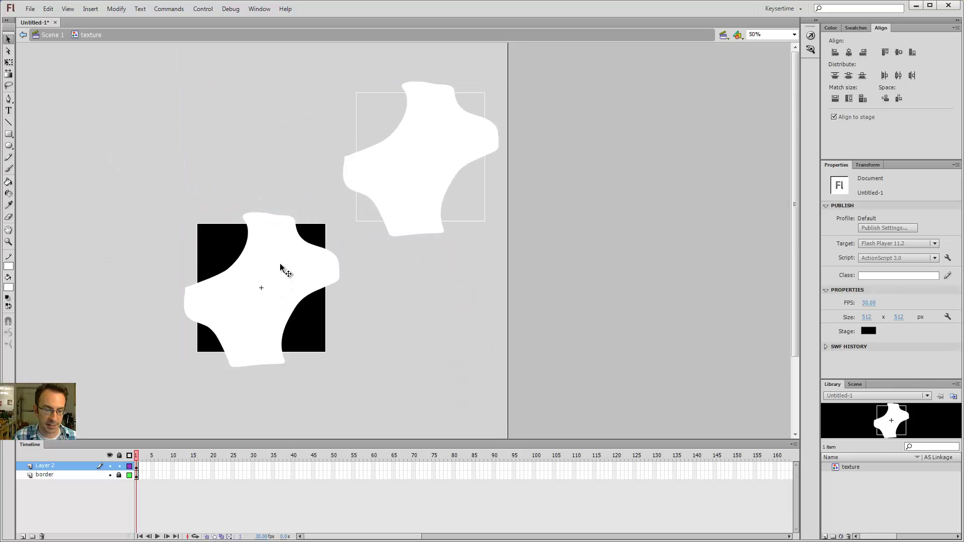
key(e)
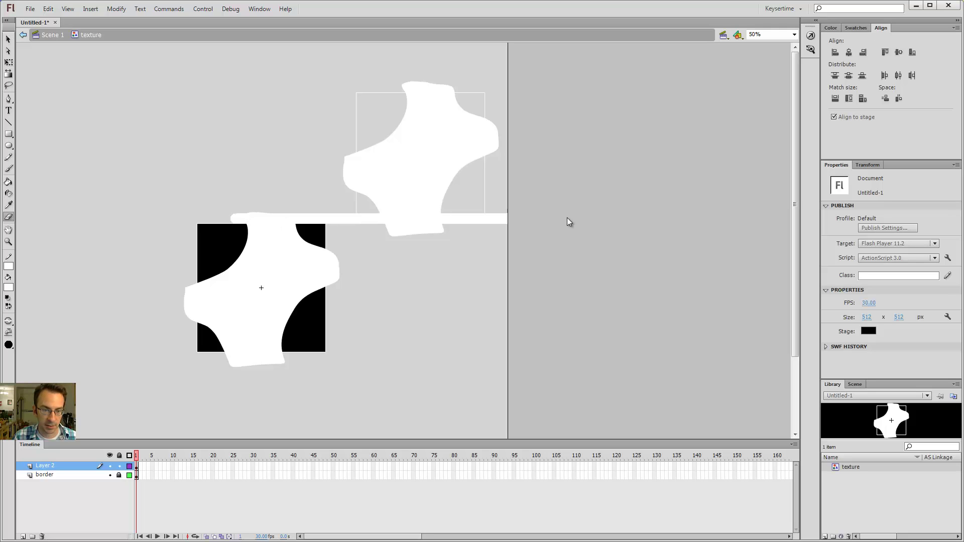
drag(235, 218, 291, 219)
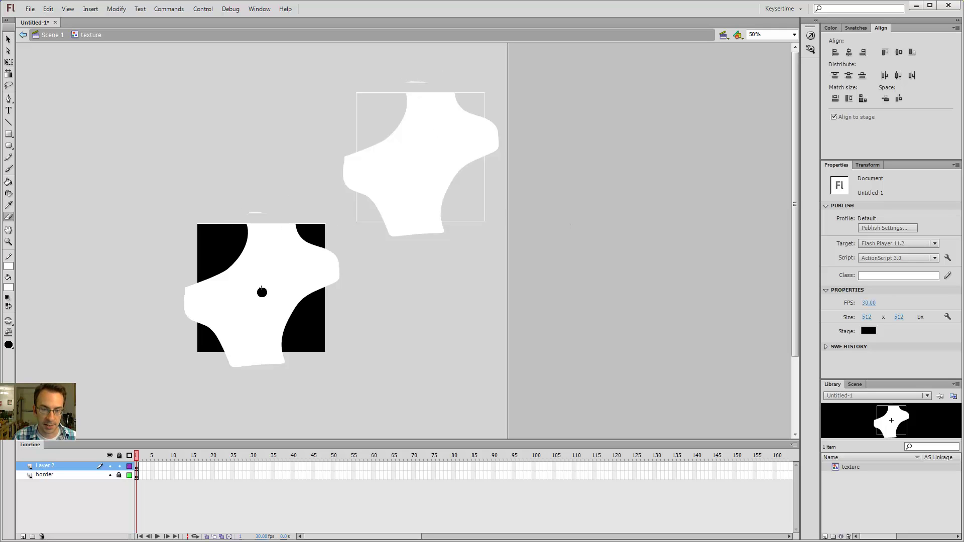
drag(280, 212, 226, 212)
mouse_move(402, 240)
mouse_down()
mouse_move(349, 232)
mouse_move(493, 229)
mouse_move(432, 219)
mouse_move(355, 235)
mouse_move(398, 235)
mouse_up()
mouse_move(479, 200)
mouse_down()
mouse_move(387, 211)
mouse_move(407, 199)
mouse_up()
key(v)
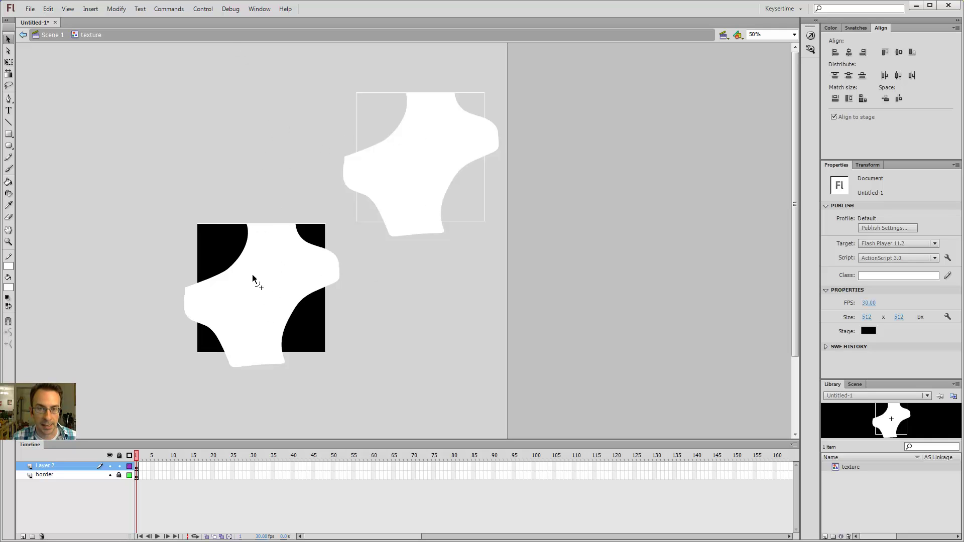
key(e)
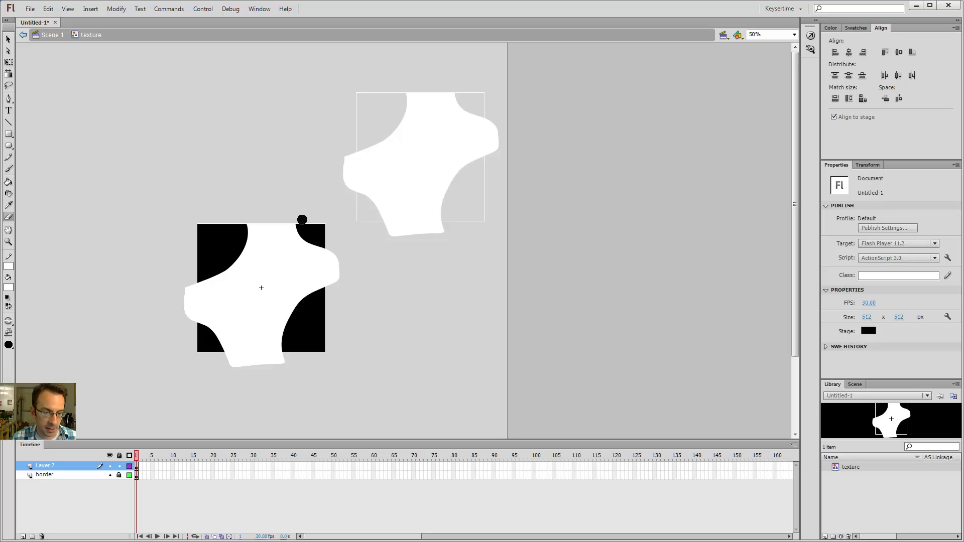
key(z)
click(291, 233)
click(333, 241)
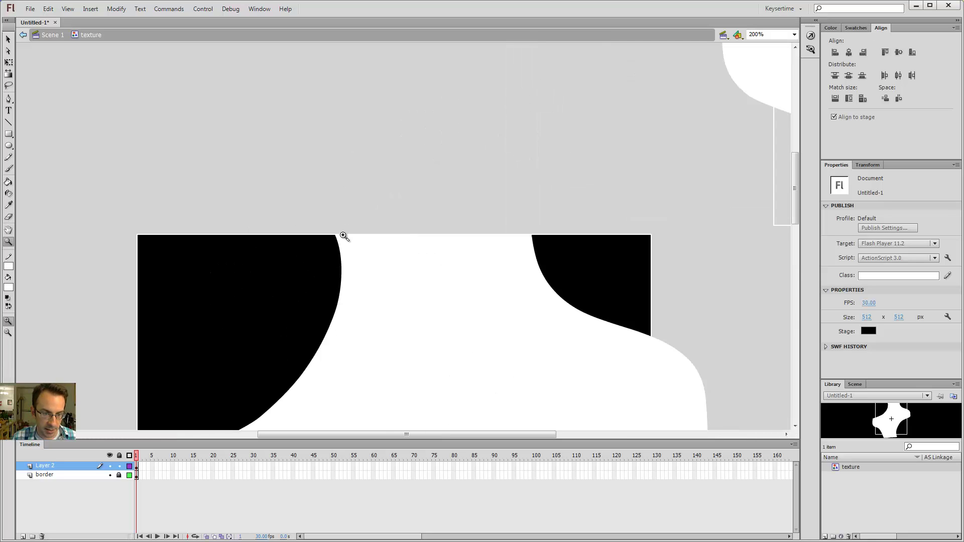
click(359, 243)
click(343, 238)
key(v)
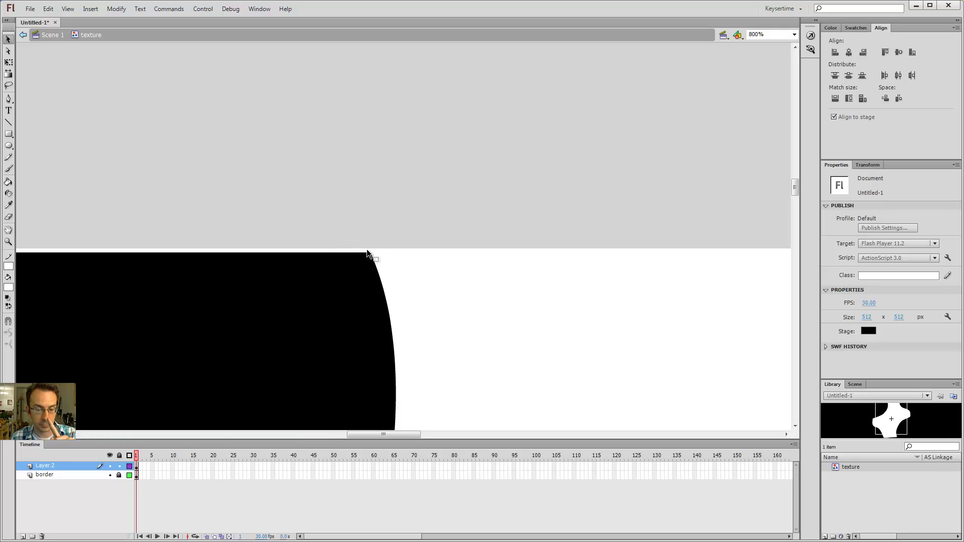
drag(664, 224, 396, 222)
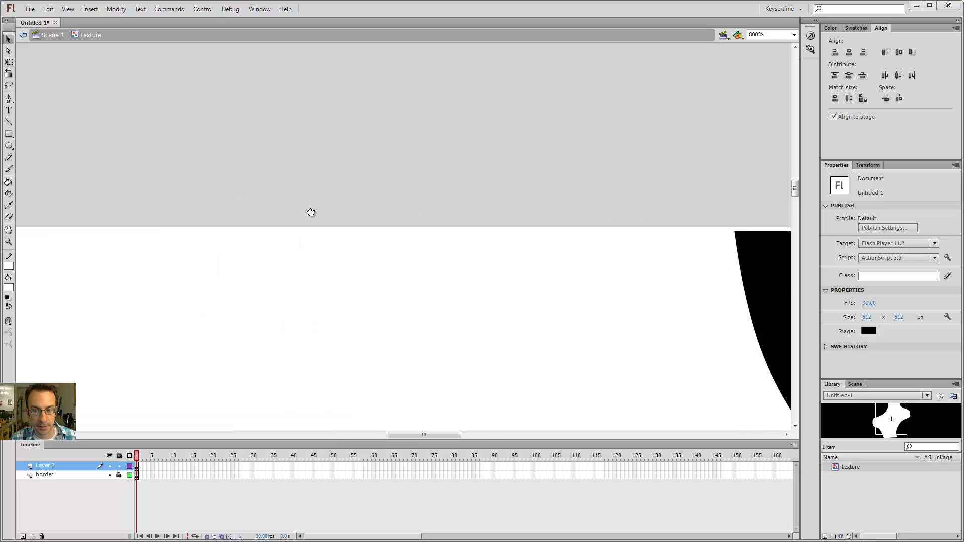
scroll(602, 200, left, 5)
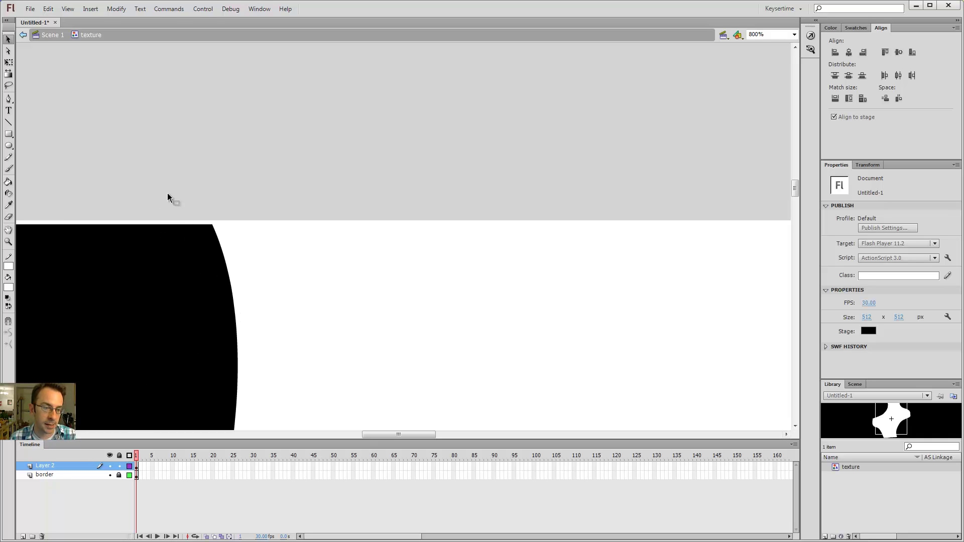
click(130, 474)
drag(643, 258, 402, 279)
key(z)
click(462, 251)
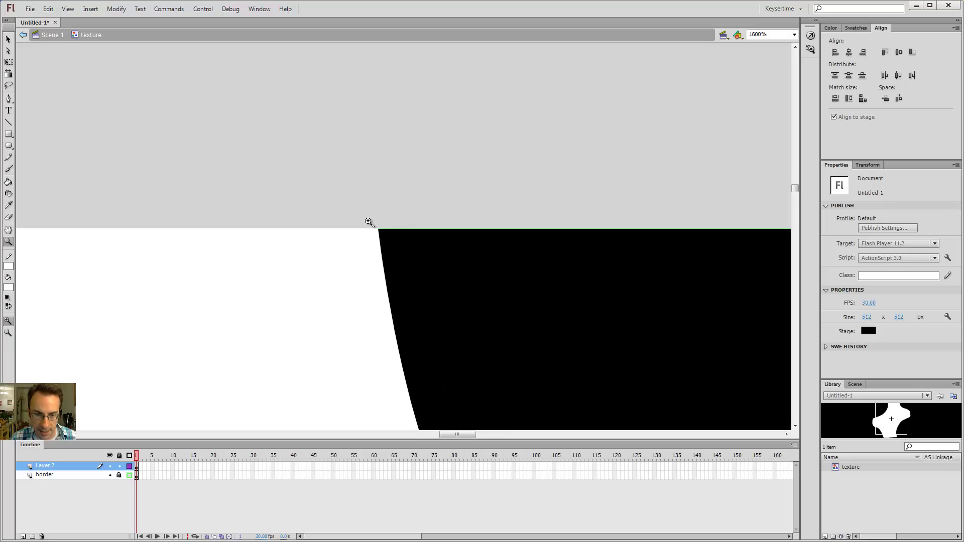
click(369, 222)
key(v)
mouse_move(415, 246)
mouse_down()
mouse_move(420, 259)
mouse_move(420, 241)
mouse_move(414, 248)
mouse_up()
key(ctrl+z)
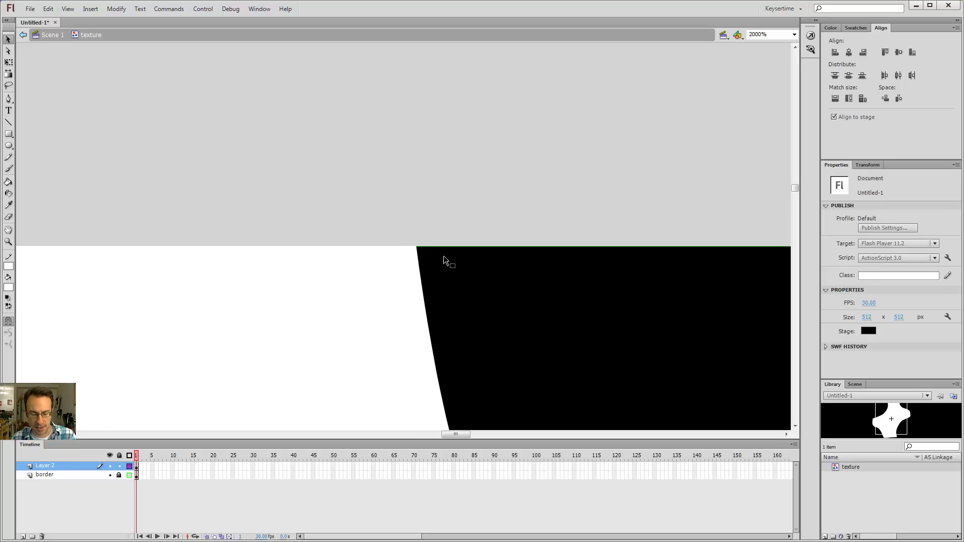
scroll(442, 254, down, 10)
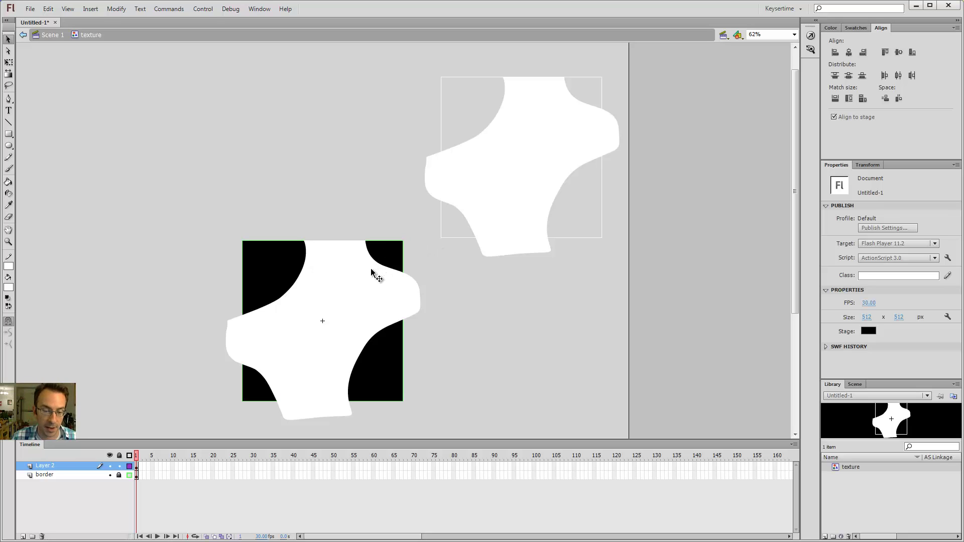
- Erase the white overhang along the tile's top edge and zoom in to check the trim
key(z)
click(303, 261)
key(e)
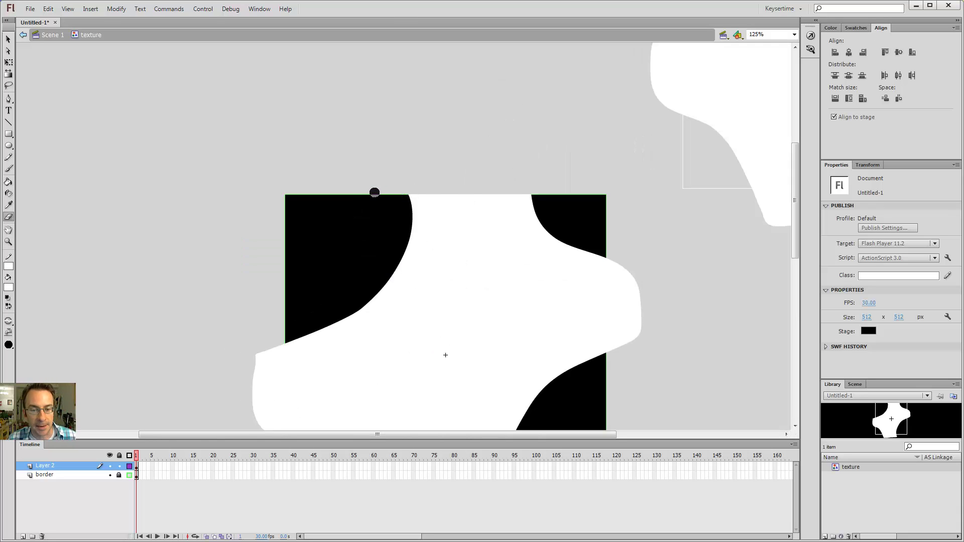
drag(375, 192, 721, 194)
key(z)
click(478, 194)
key(v)
key(ctrl+minus)
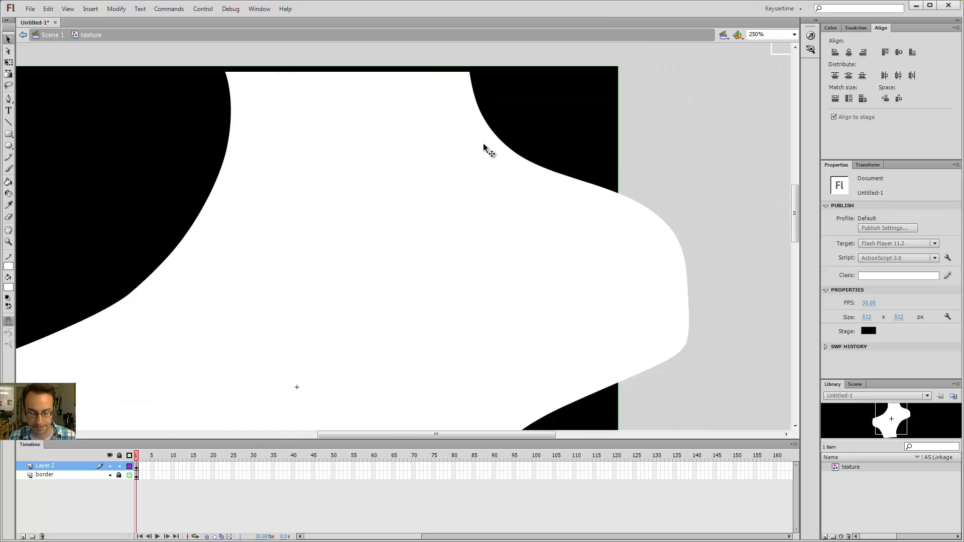
key(ctrl+minus)
- Cut a strip along the right edge and delete the detached right bulge
key(e)
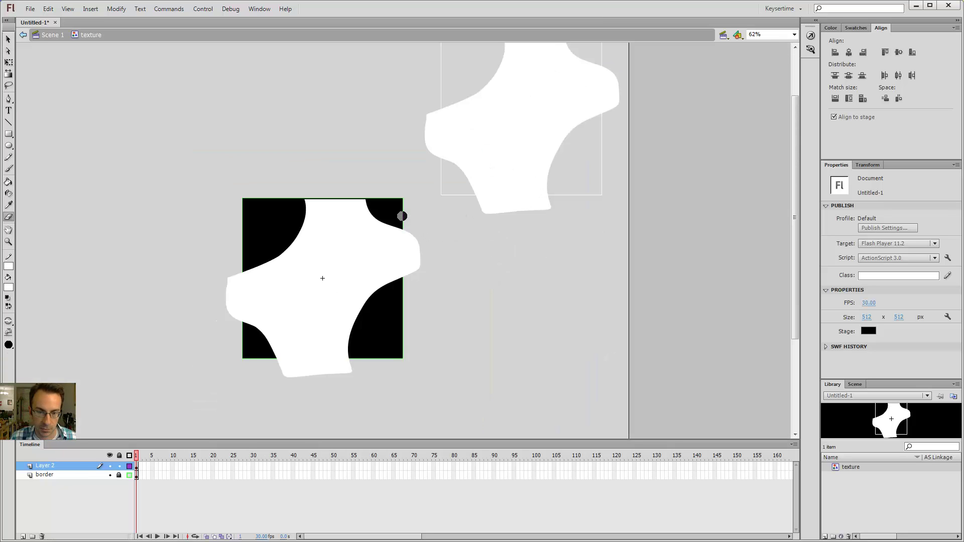
drag(404, 216, 402, 341)
key(v)
click(418, 263)
key(Delete)
- Cut a strip along the bottom edge and delete the detached bottom bulge
key(e)
drag(222, 355, 381, 357)
key(v)
click(323, 371)
key(Delete)
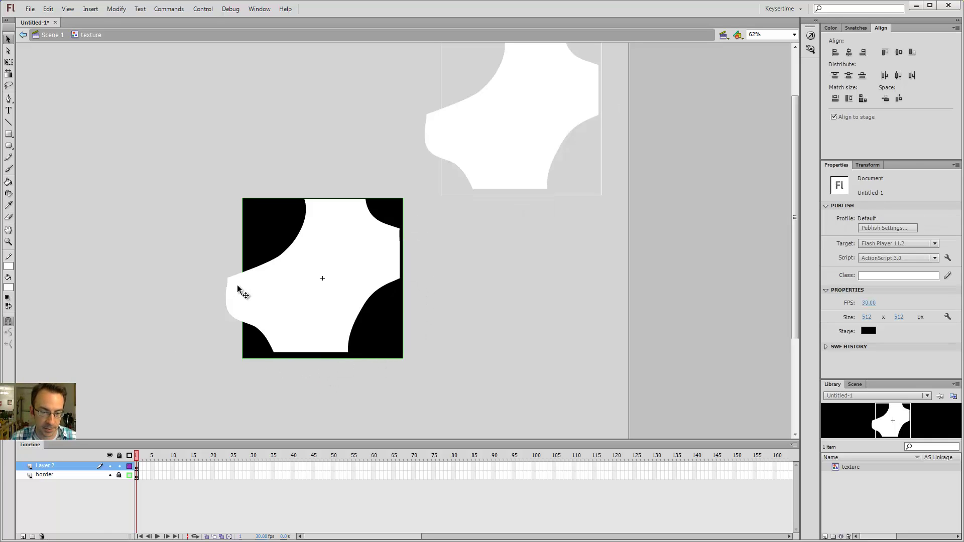
- Cut a strip along the left edge and delete the detached left bulge
key(e)
drag(239, 264, 241, 322)
key(v)
click(232, 300)
key(Delete)
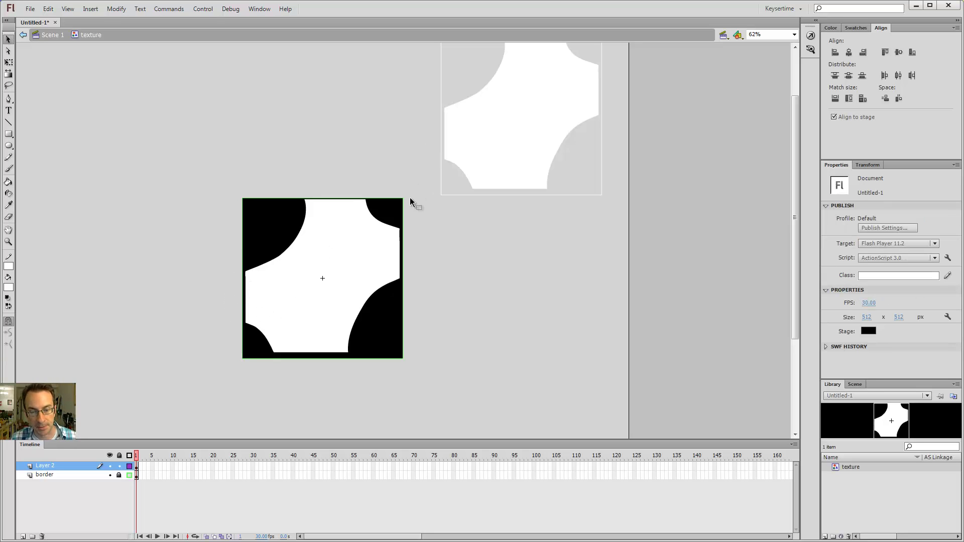
- Return to Scene 1 and move the white texture copies around the black centre tile
double_click(347, 104)
click(356, 288)
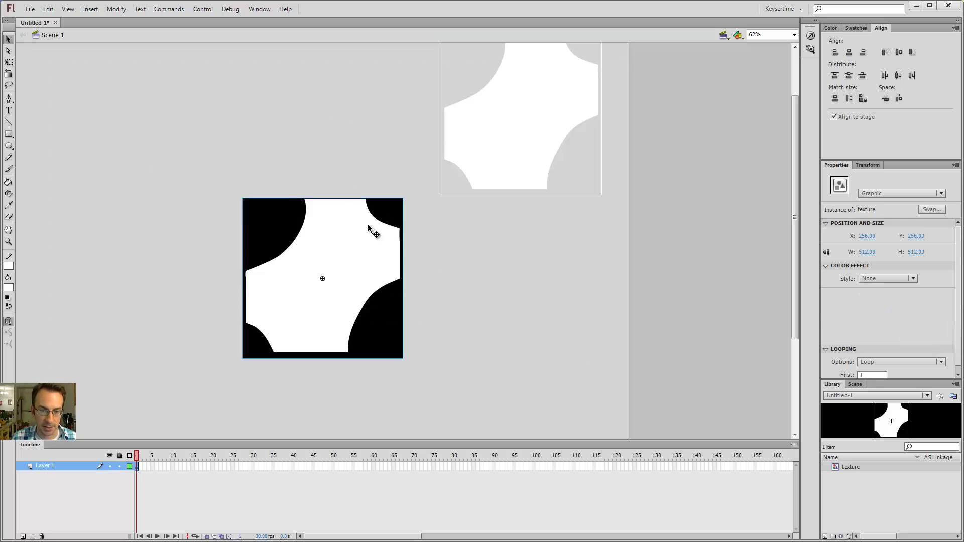
scroll(445, 376, up, 3)
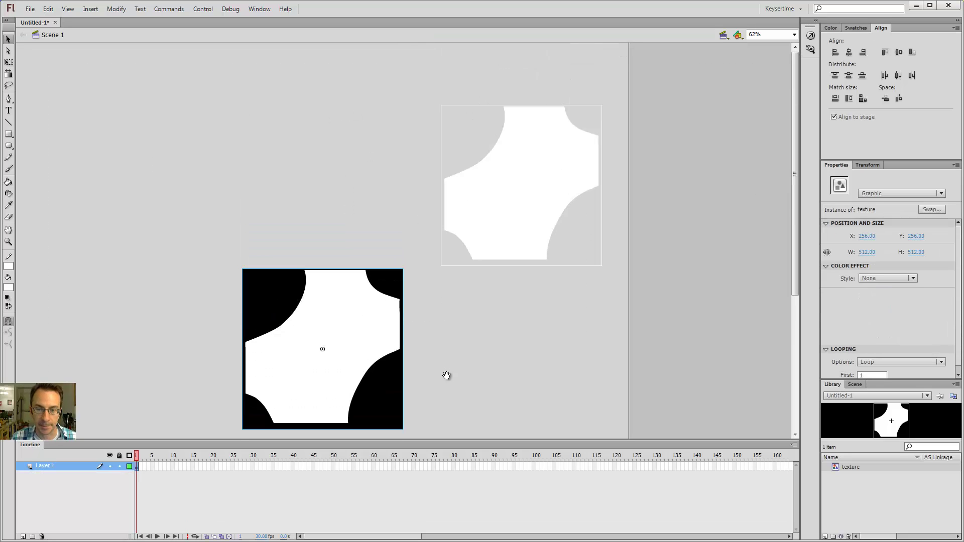
click(218, 279)
click(284, 330)
click(454, 438)
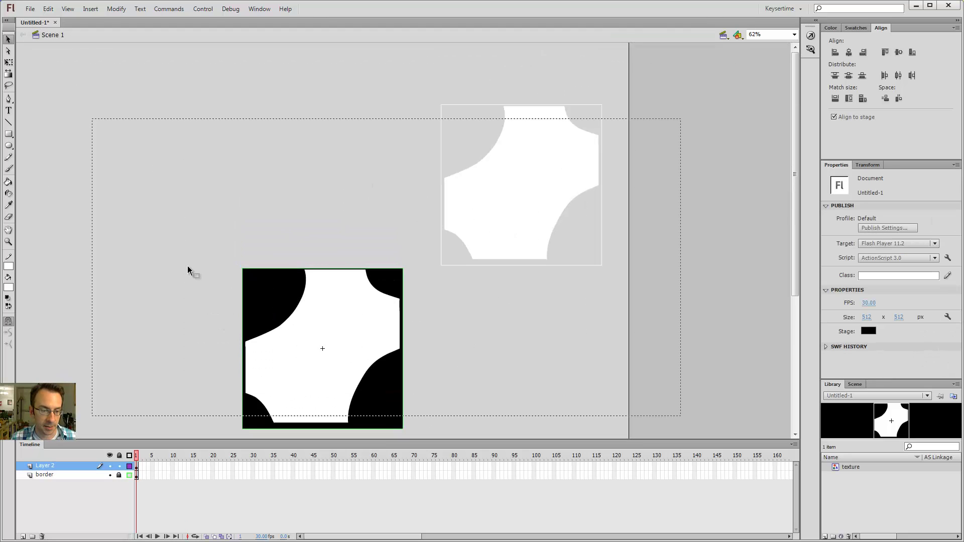
drag(188, 266, 409, 405)
drag(458, 190, 160, 142)
click(350, 315)
click(260, 165)
click(281, 241)
click(215, 193)
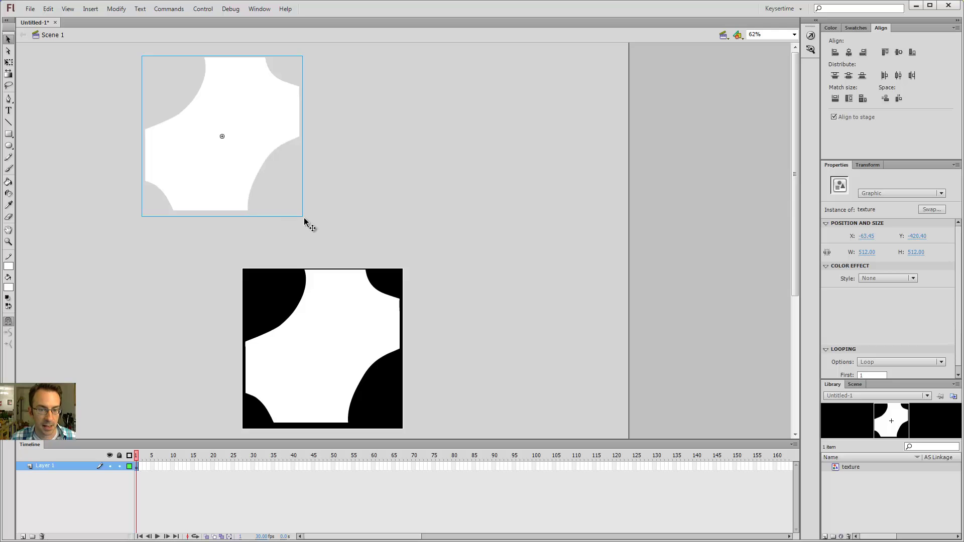
- With Snap to Objects on, build the top row of three copies and delete the white copy over the black tile
click(9, 321)
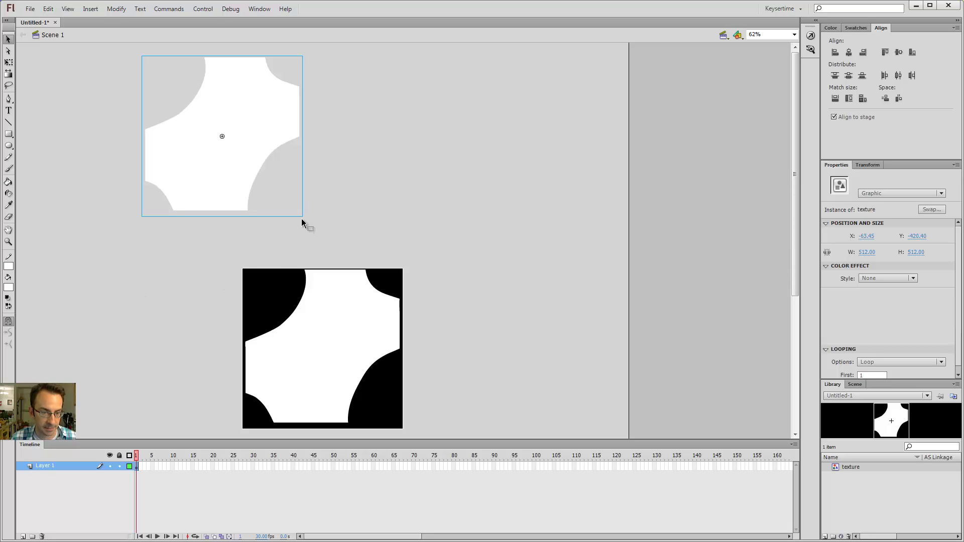
drag(303, 219, 400, 268)
click(469, 250)
drag(279, 220, 520, 191)
drag(469, 223, 404, 269)
drag(532, 206, 184, 190)
drag(222, 258, 247, 273)
click(351, 316)
key(Delete)
- Duplicate the rows and snap them into middle and bottom rows, completing the 3×3 grid
drag(631, 155, 206, 188)
scroll(206, 85, down, 3)
drag(207, 85, 178, 369)
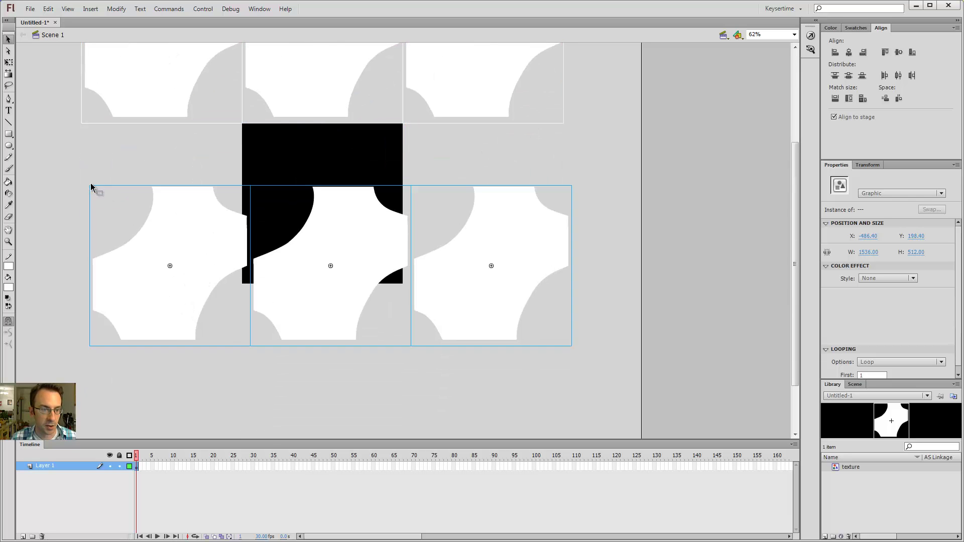
drag(93, 183, 86, 130)
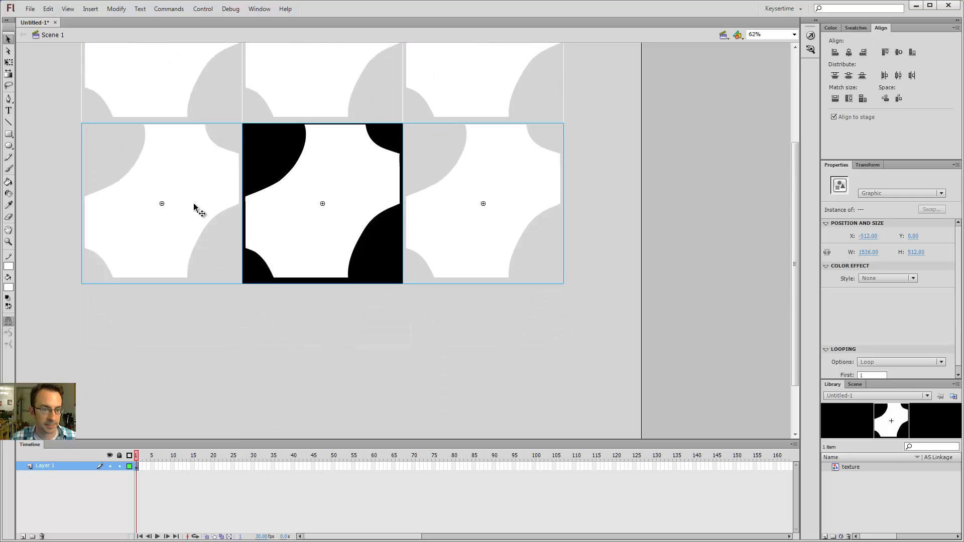
drag(185, 181, 179, 360)
drag(77, 308, 84, 286)
click(70, 271)
drag(289, 186, 280, 240)
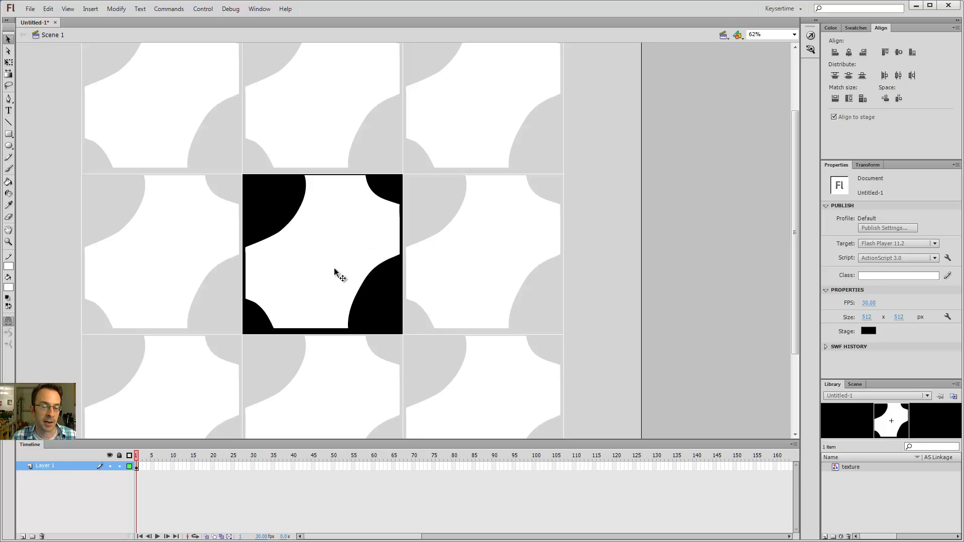
- Take the centre tile's texture and paste it in place on a new Layer 2 at X 256, Y 256
click(323, 259)
key(Delete)
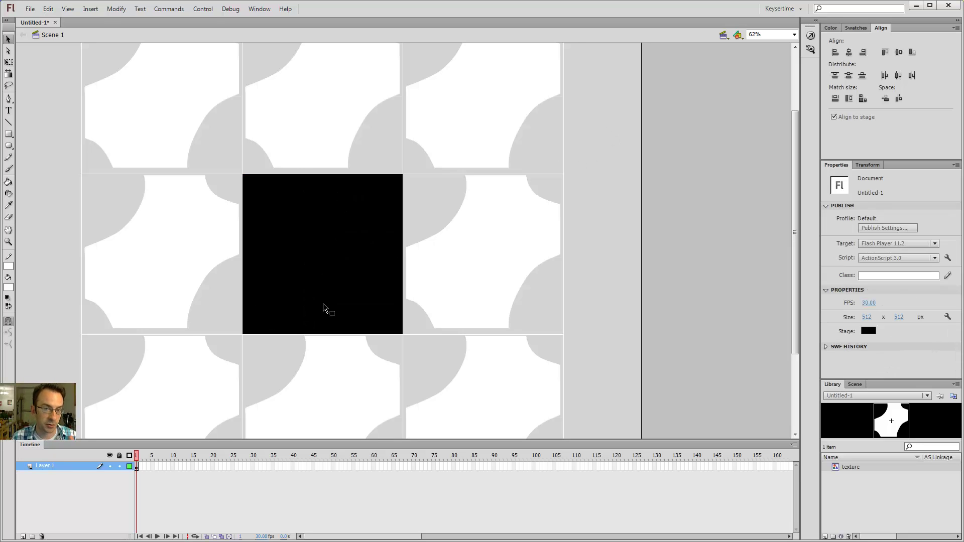
click(23, 536)
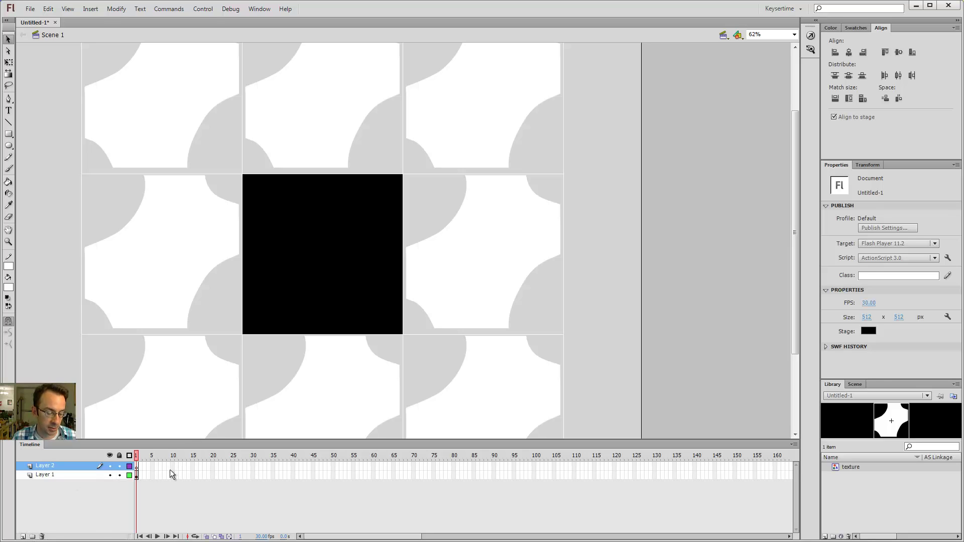
key(ctrl+shift+v)
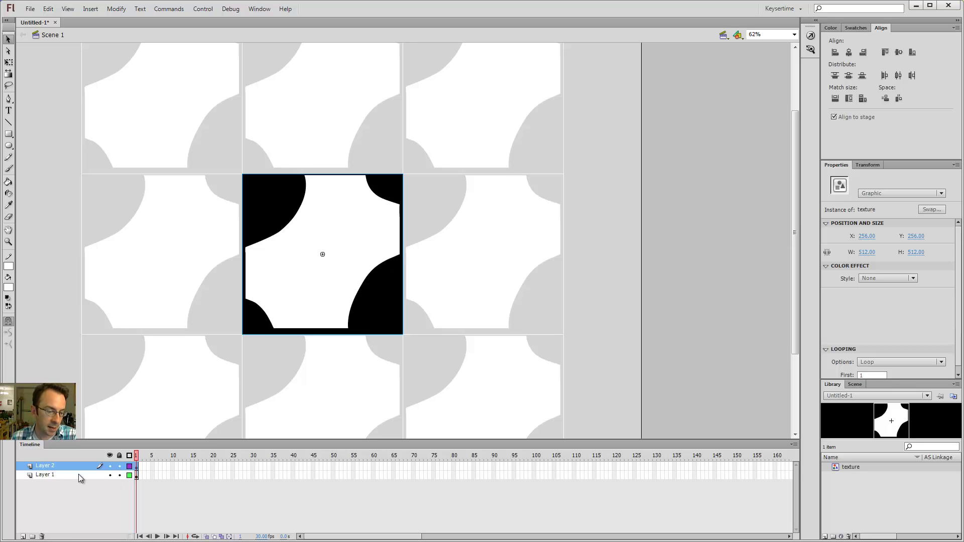
- Lock Layer 1 and rename it 'extras'
click(119, 475)
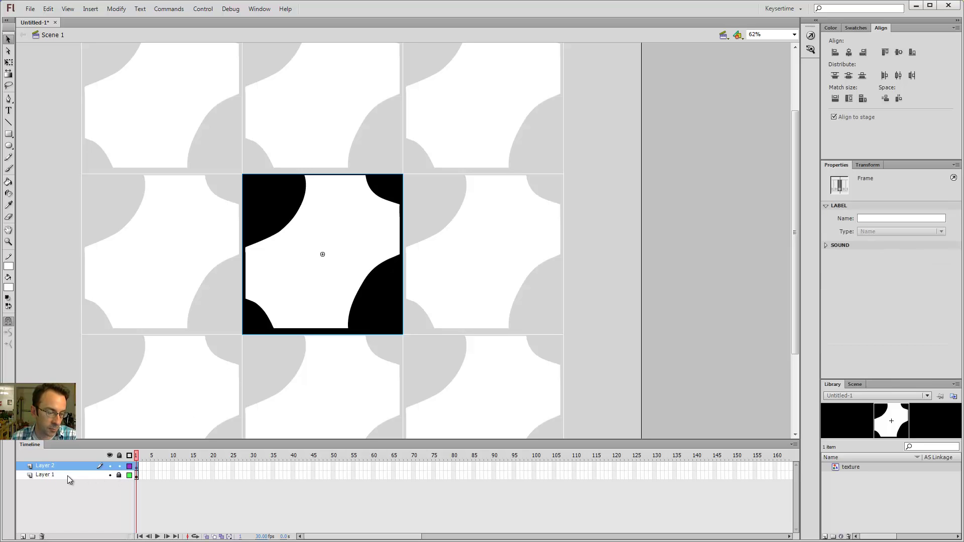
double_click(58, 474)
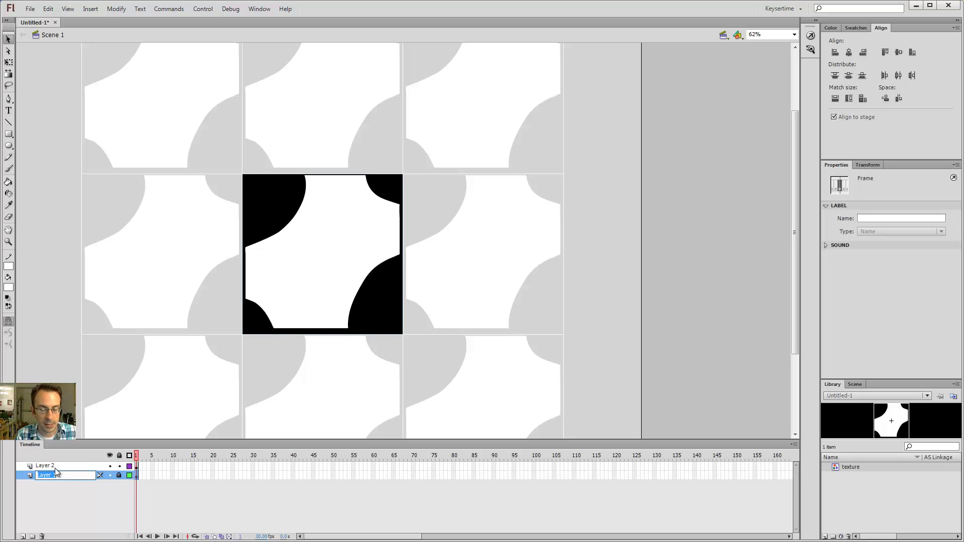
text(extras)
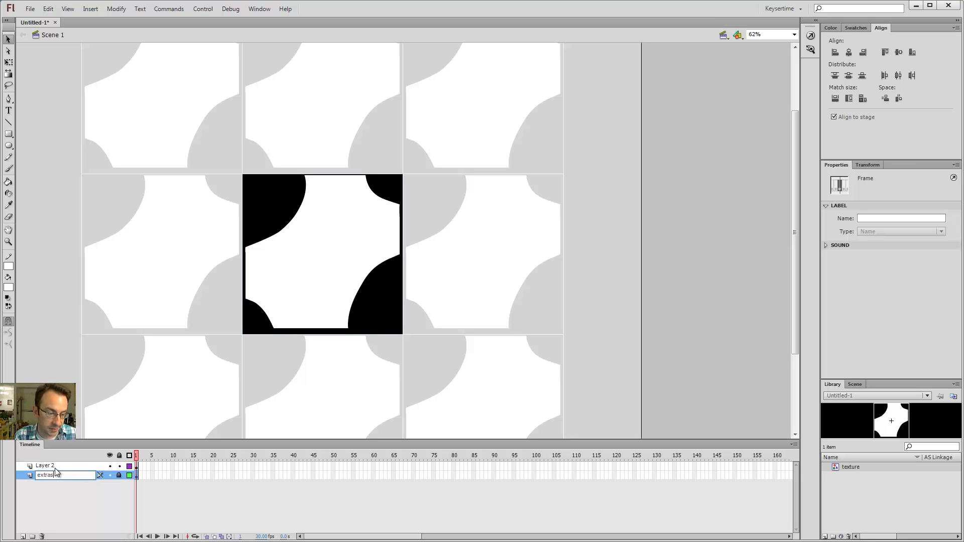
key(Return)
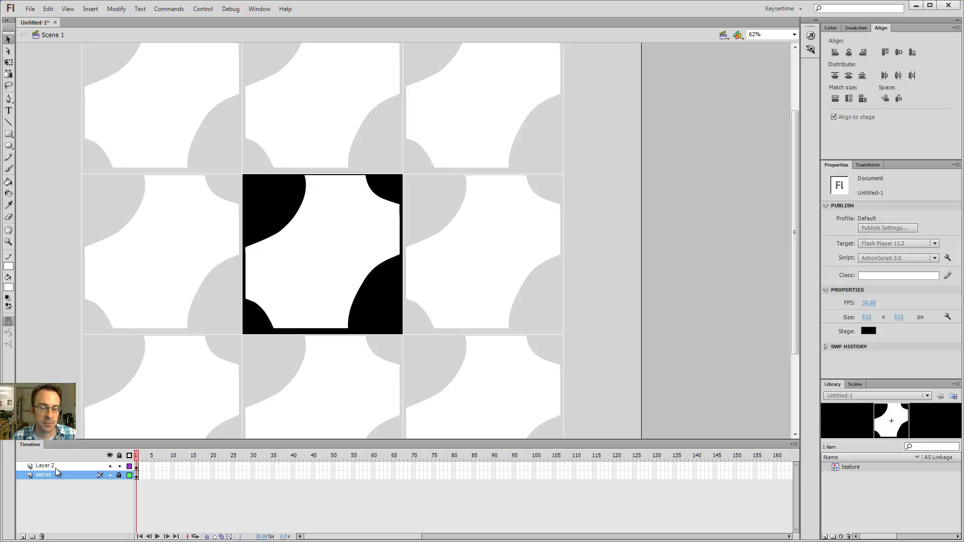
- Toggle the extras layer's visibility several times, leaving it hidden
click(110, 475)
click(110, 475)
click(110, 475)
click(110, 475)
click(110, 474)
click(110, 475)
click(109, 475)
click(110, 475)
click(110, 475)
click(110, 475)
click(111, 475)
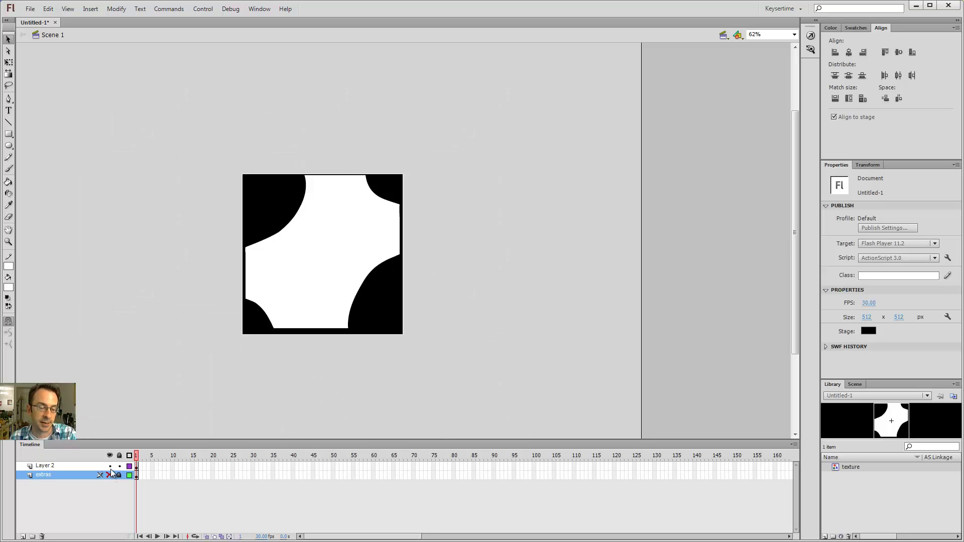
- Check Layer 2's tile, then unhide the extras layer and display it as outlines
click(110, 467)
click(110, 467)
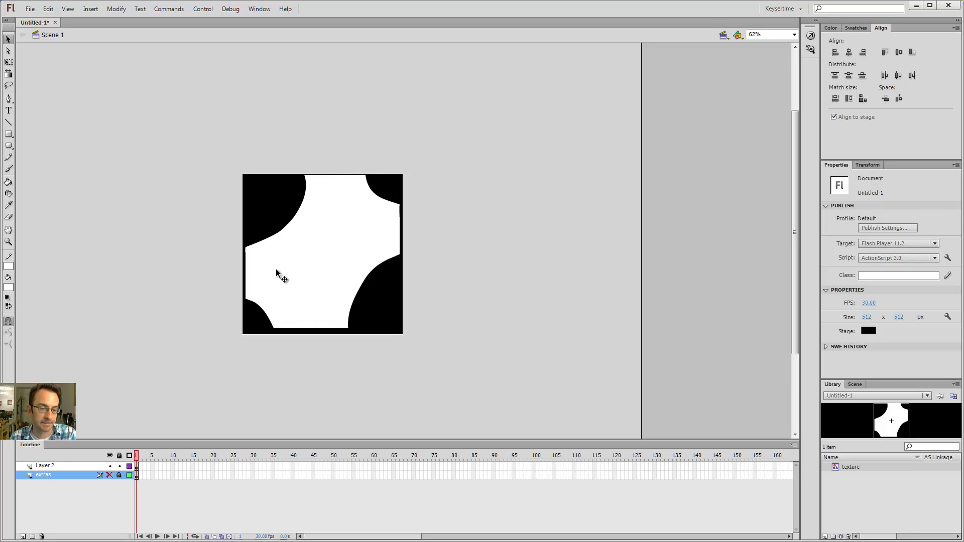
click(277, 272)
click(110, 475)
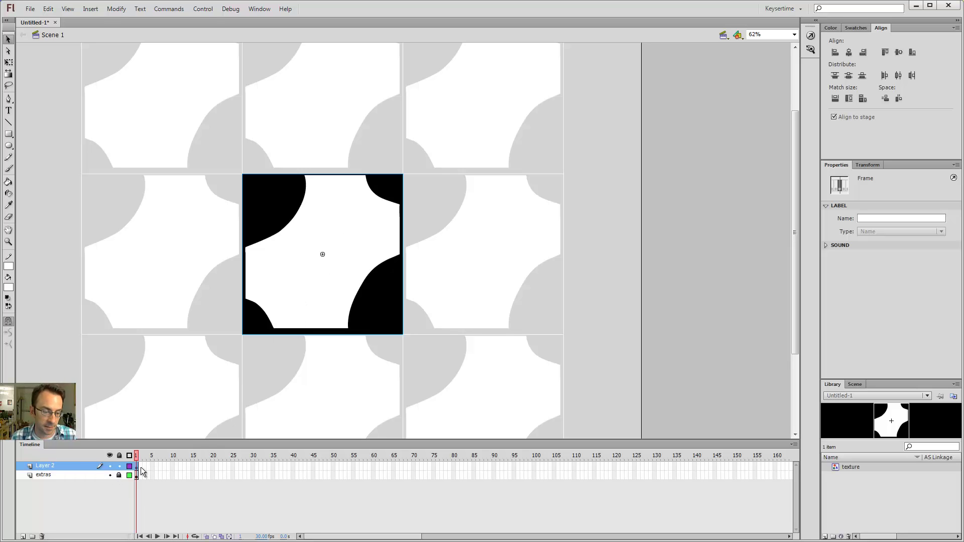
click(130, 476)
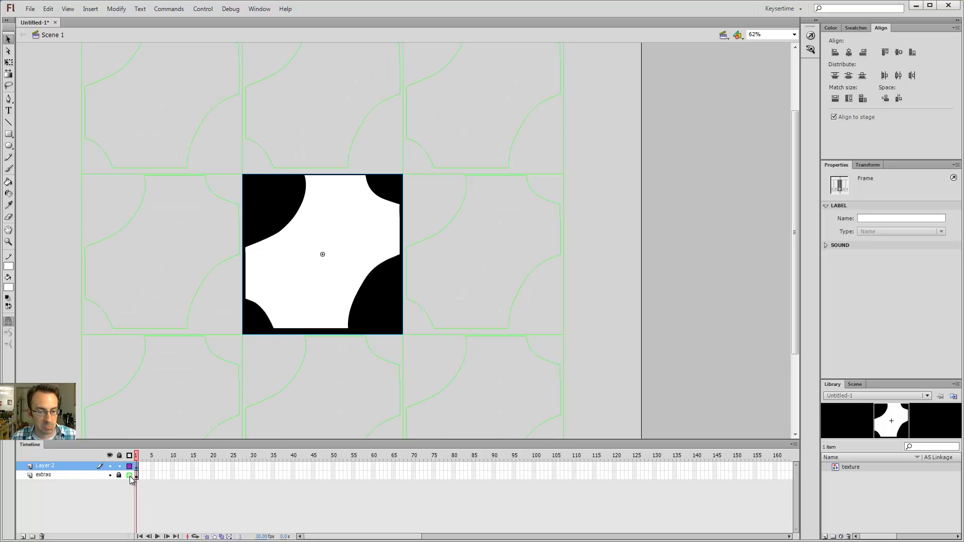
- Set the extras layer's outline colour to dark blue #000033 and show its tiles filled again
double_click(129, 475)
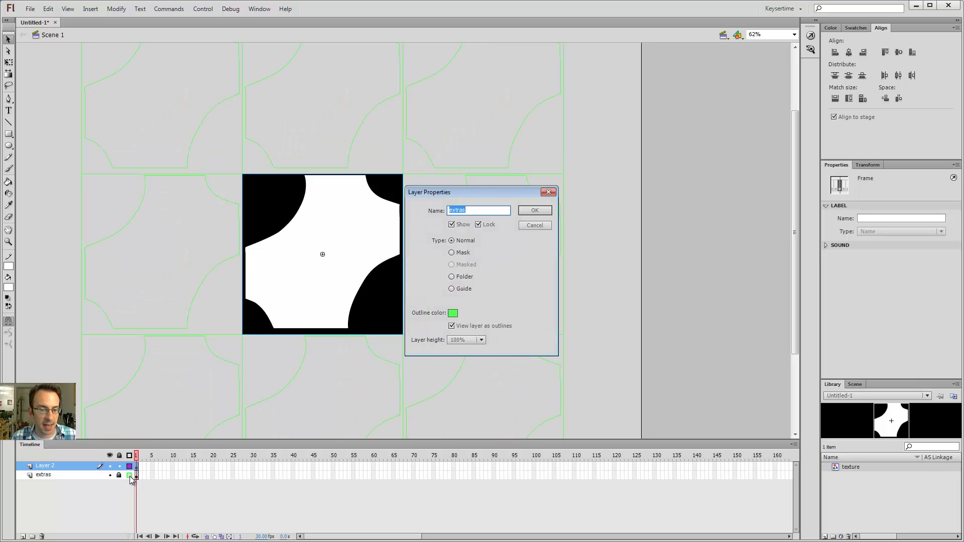
click(453, 312)
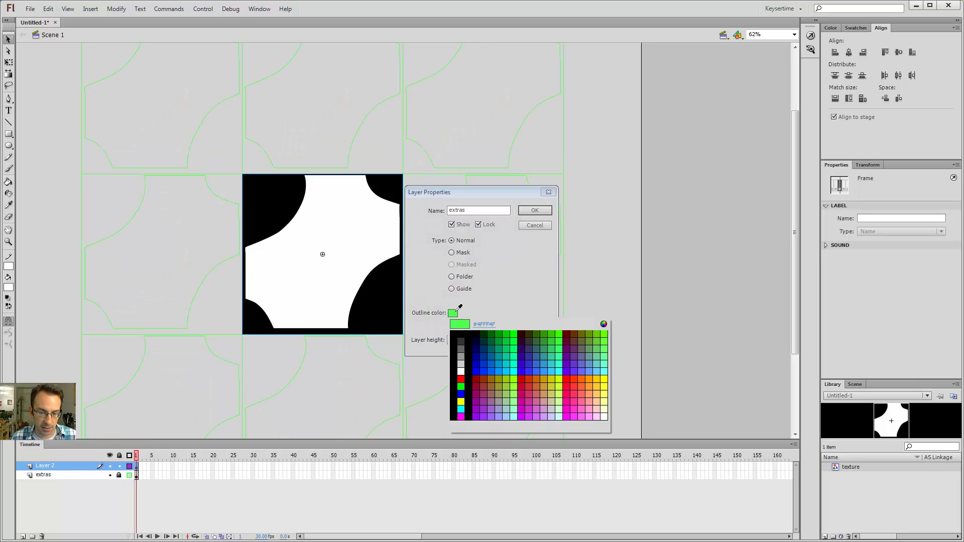
click(475, 346)
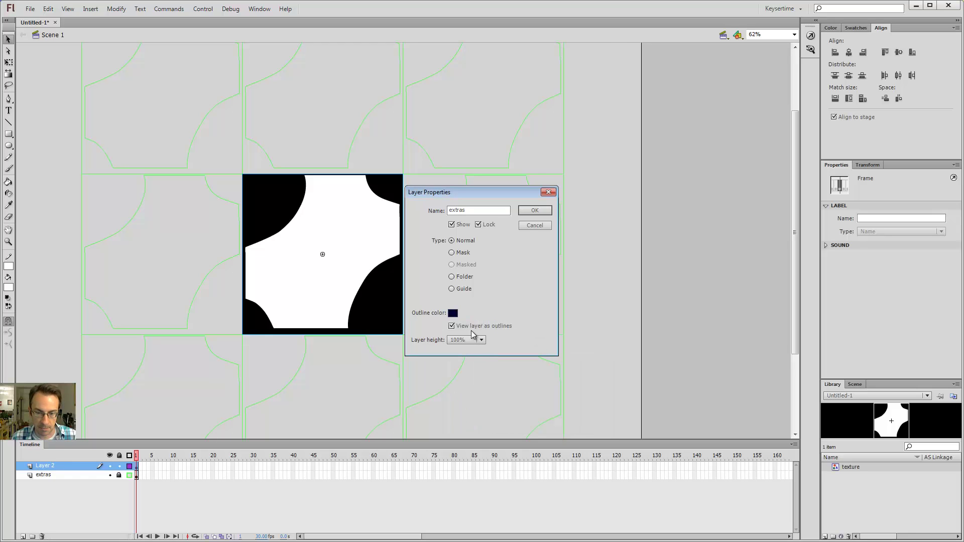
click(536, 210)
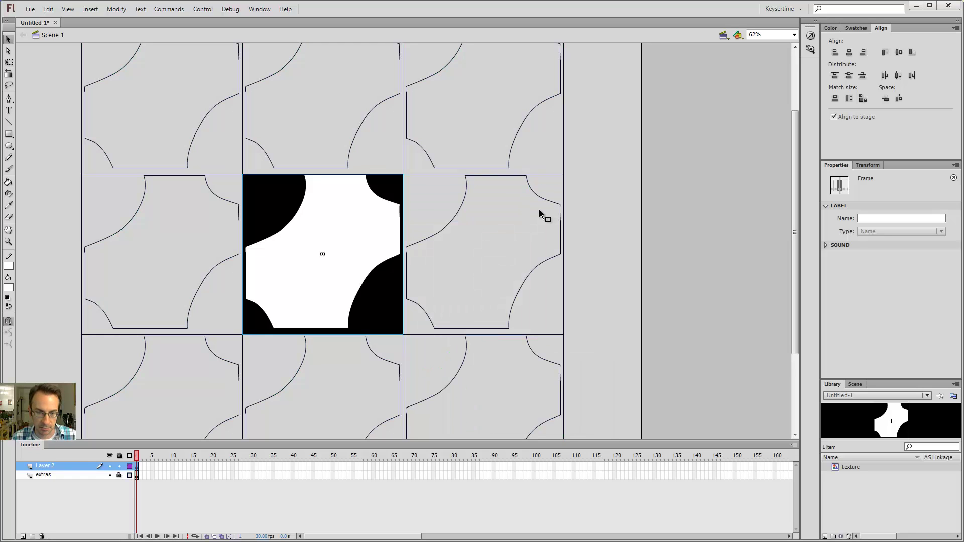
double_click(129, 475)
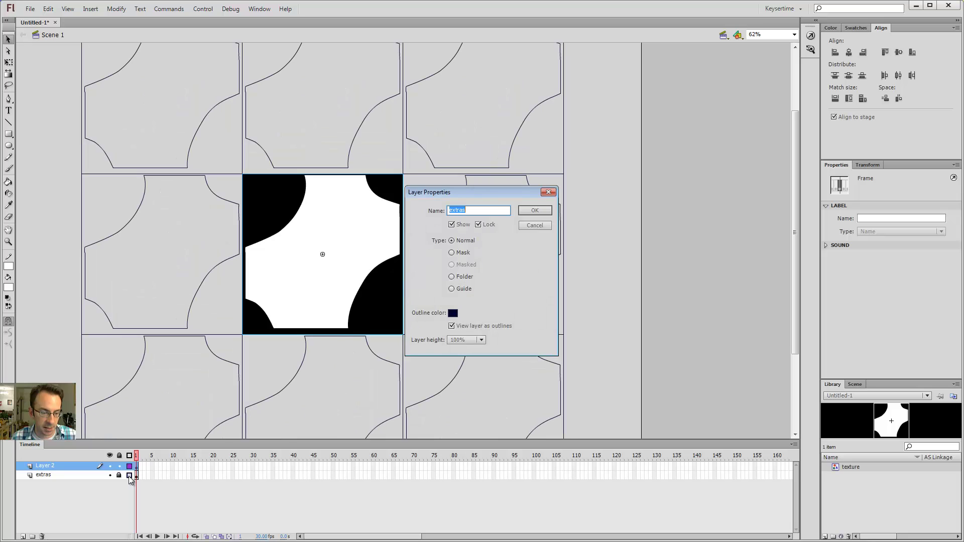
click(534, 225)
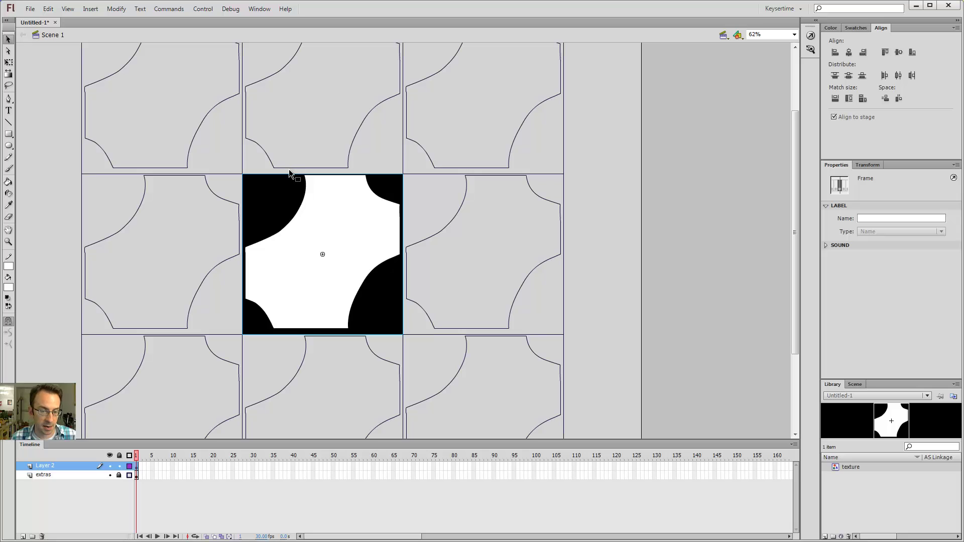
click(129, 475)
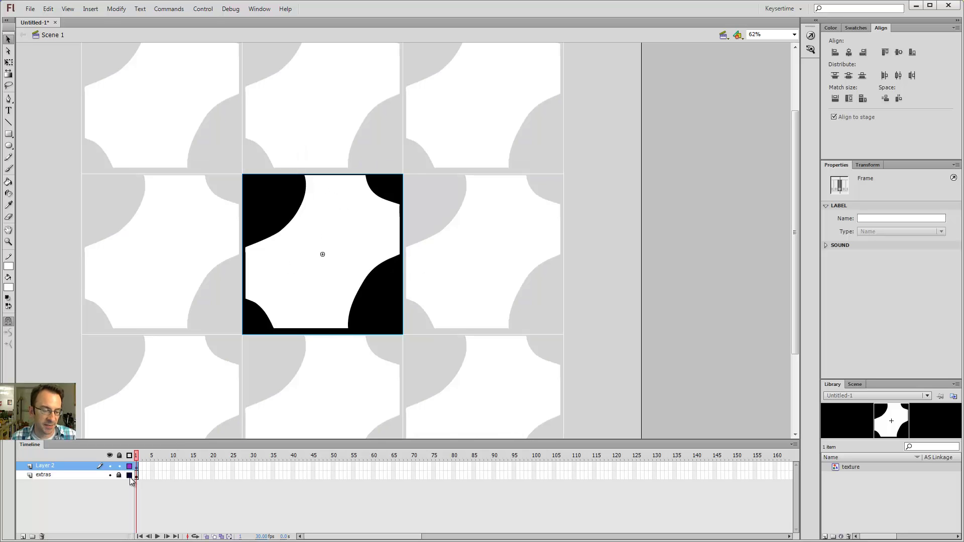
- Show the extras tiles as outlines, edit the texture symbol in place and zoom into the tile's top
double_click(336, 244)
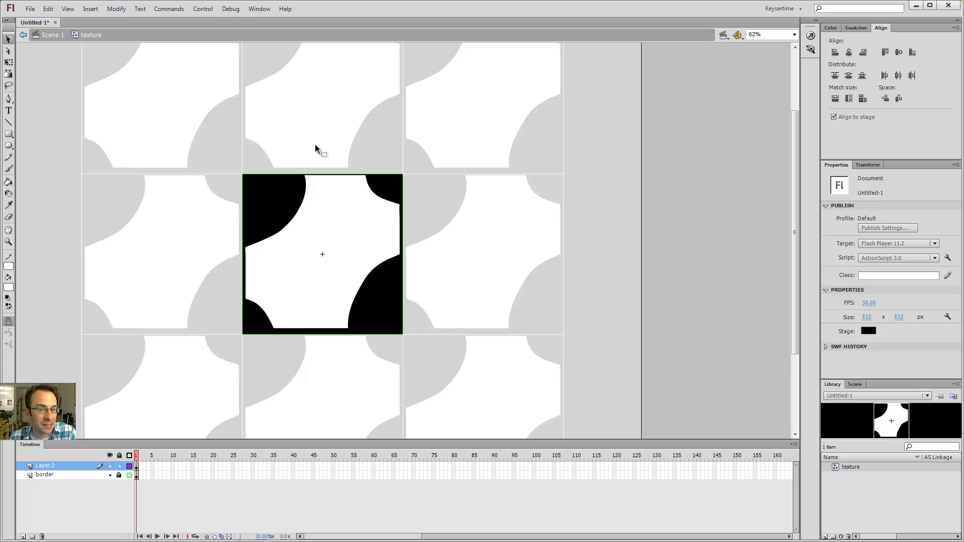
double_click(414, 73)
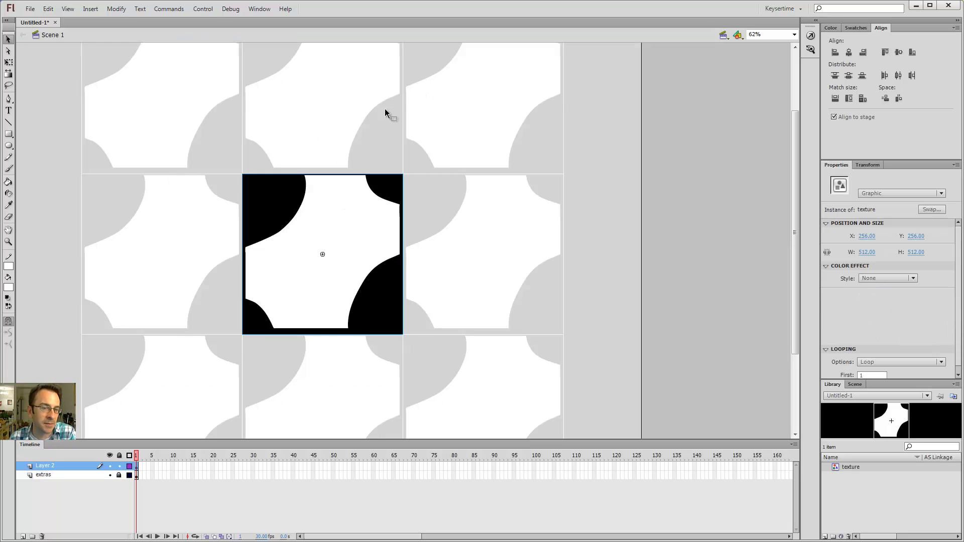
click(129, 476)
double_click(354, 217)
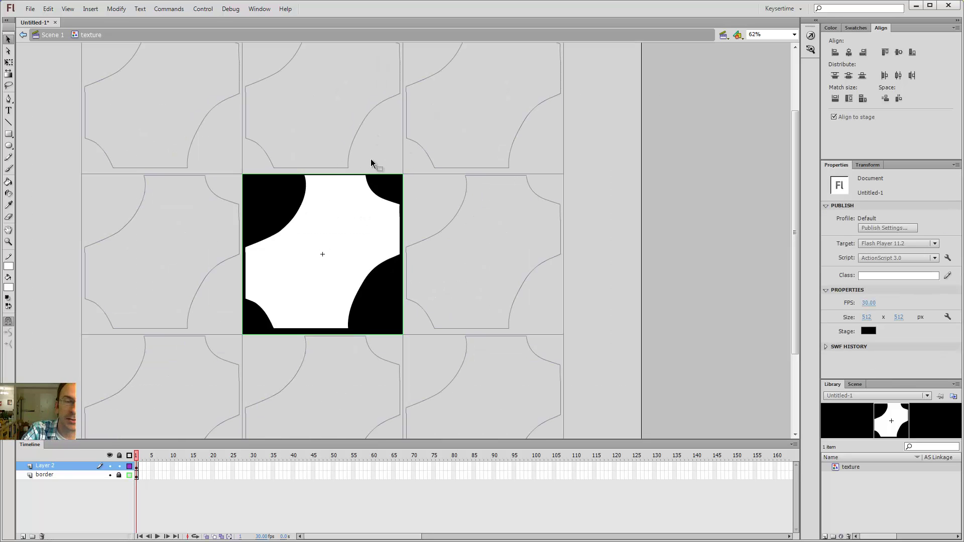
key(z)
click(386, 159)
key(b)
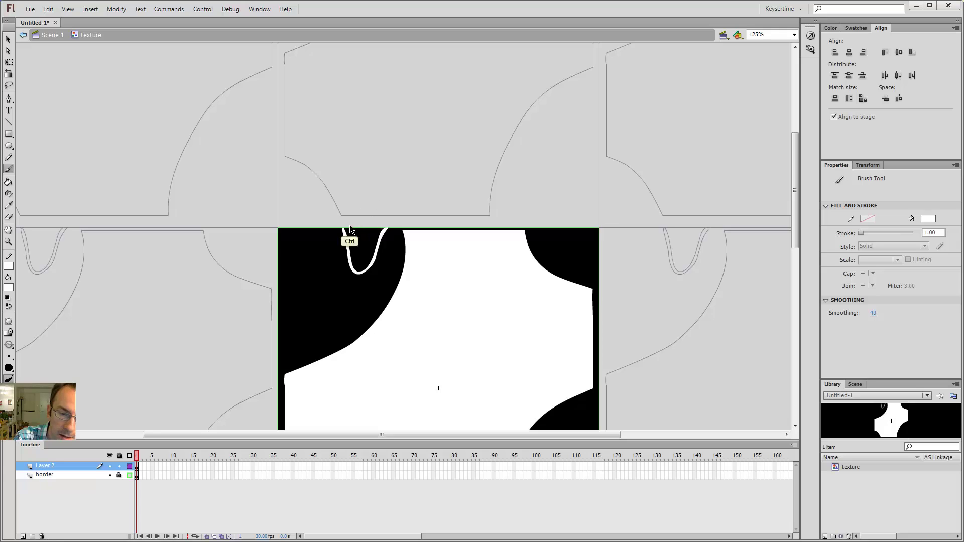
- Brush a wavy white line into the top-left black area and fill the enclosed part white
key(ctrl+z)
mouse_move(345, 229)
mouse_down()
mouse_move(366, 285)
mouse_move(401, 273)
mouse_up()
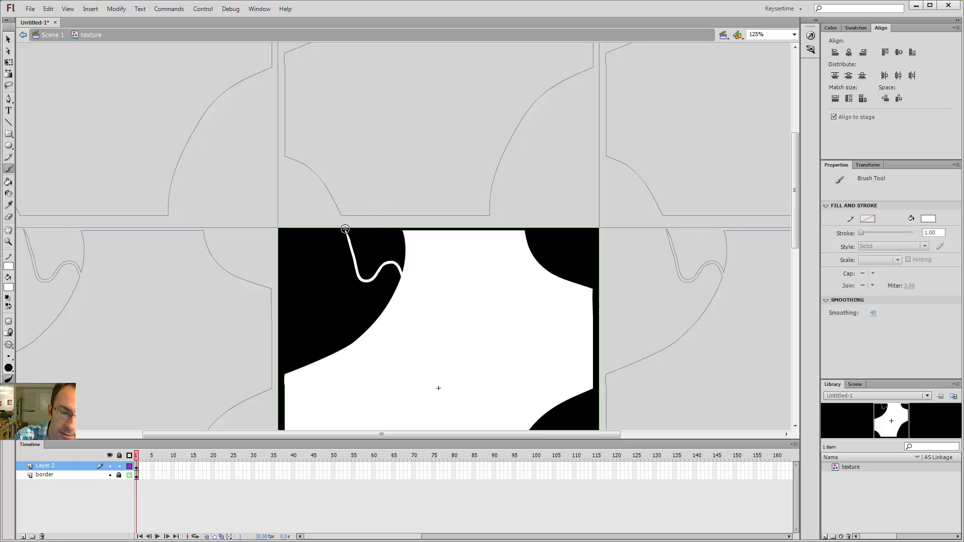
key(k)
click(398, 236)
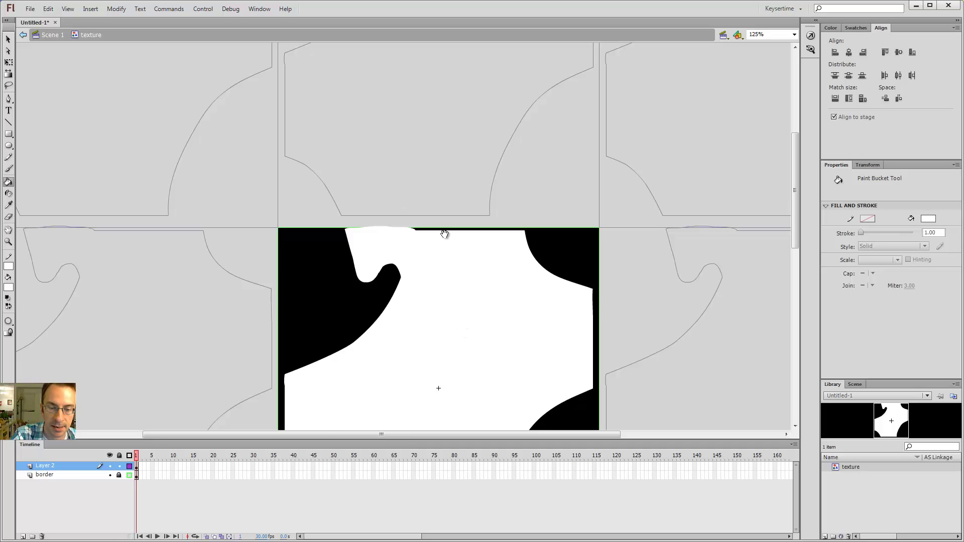
- Brush along the tile's bottom edge and fill the black strip there white
drag(461, 322, 429, 169)
key(b)
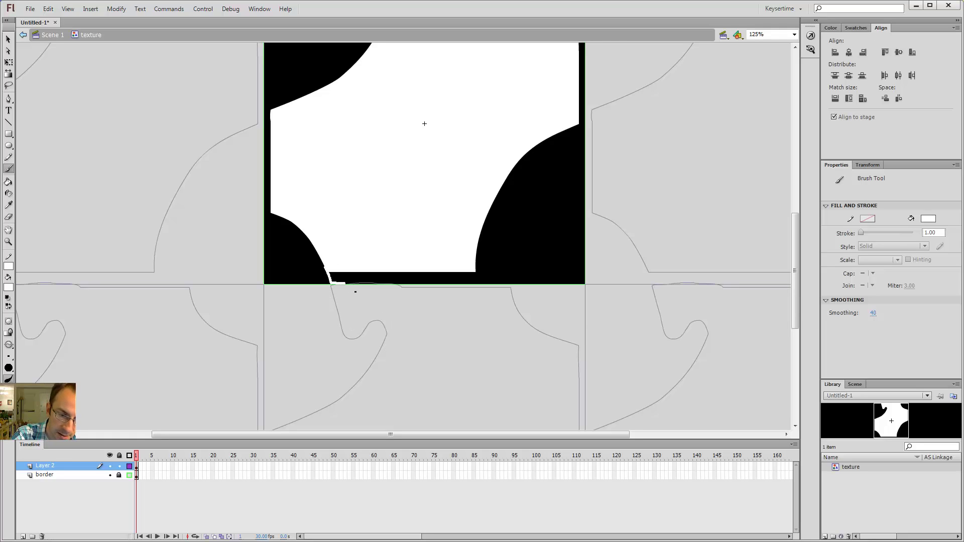
drag(435, 292, 462, 292)
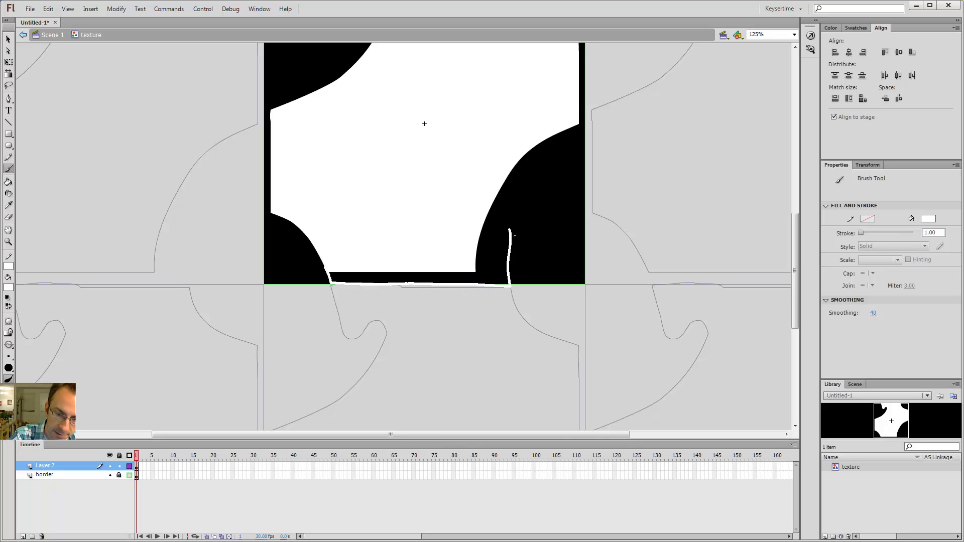
key(k)
click(494, 264)
- Brush along the tile's top edge and fill the thin black sliver white
key(ctrl+minus)
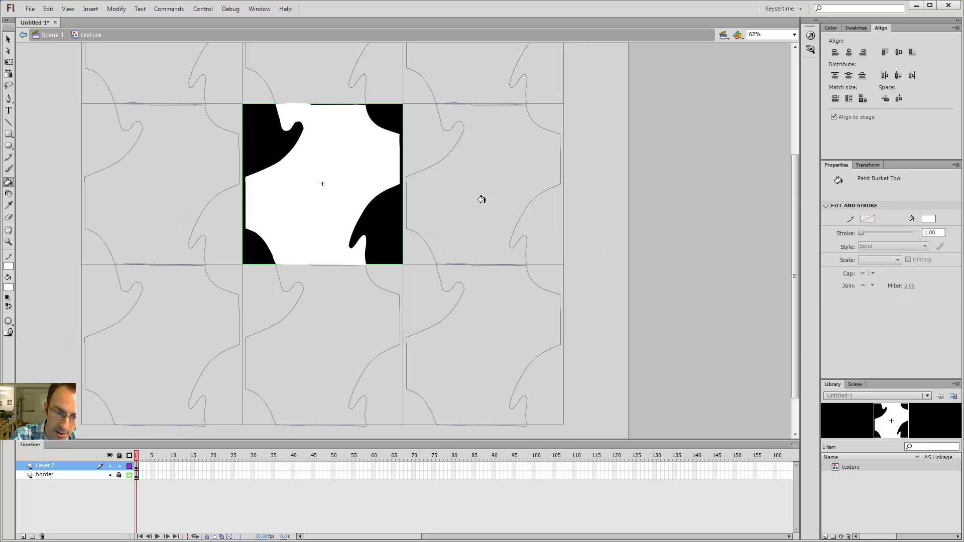
key(b)
key(ctrl+equal)
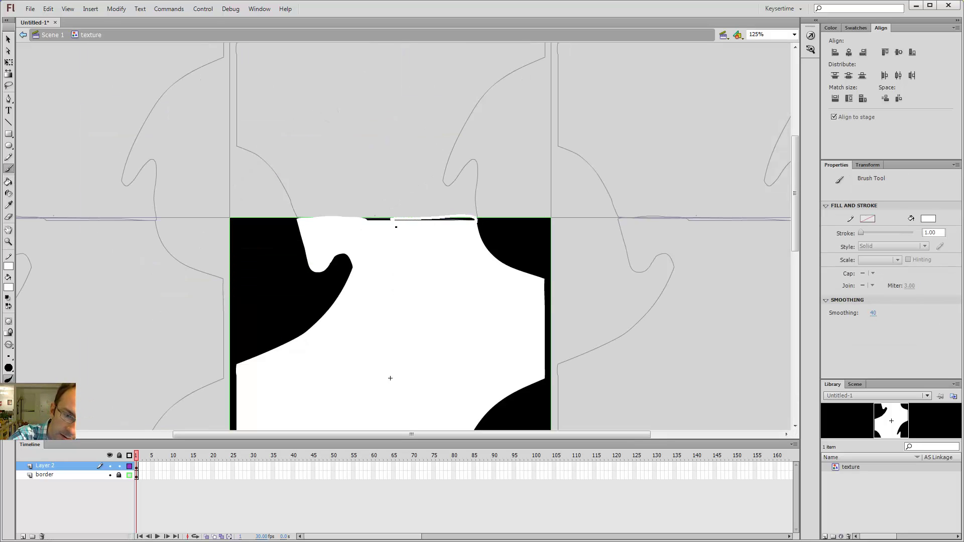
drag(390, 226, 396, 217)
key(k)
click(458, 219)
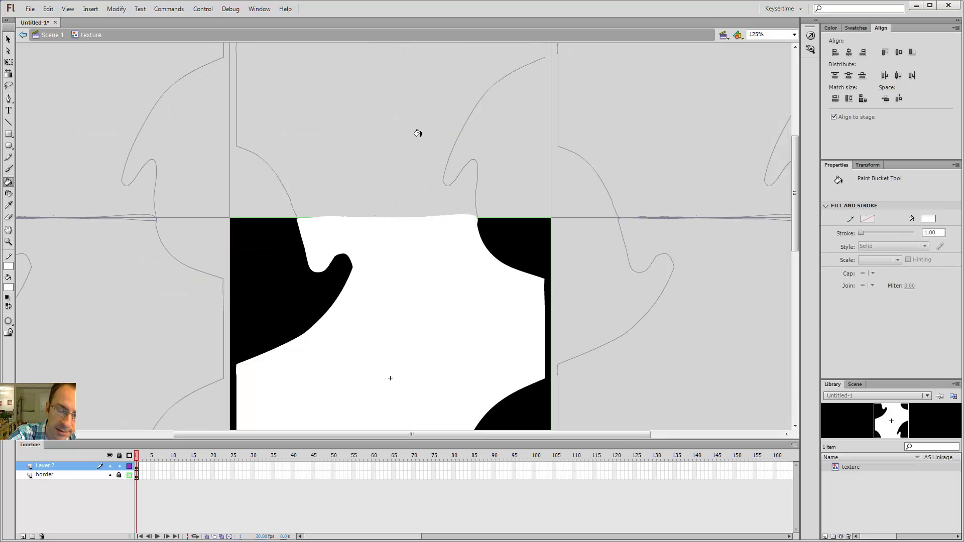
- Zoom to 250% to inspect the tile's top-right corner, then back out to 125%
key(e)
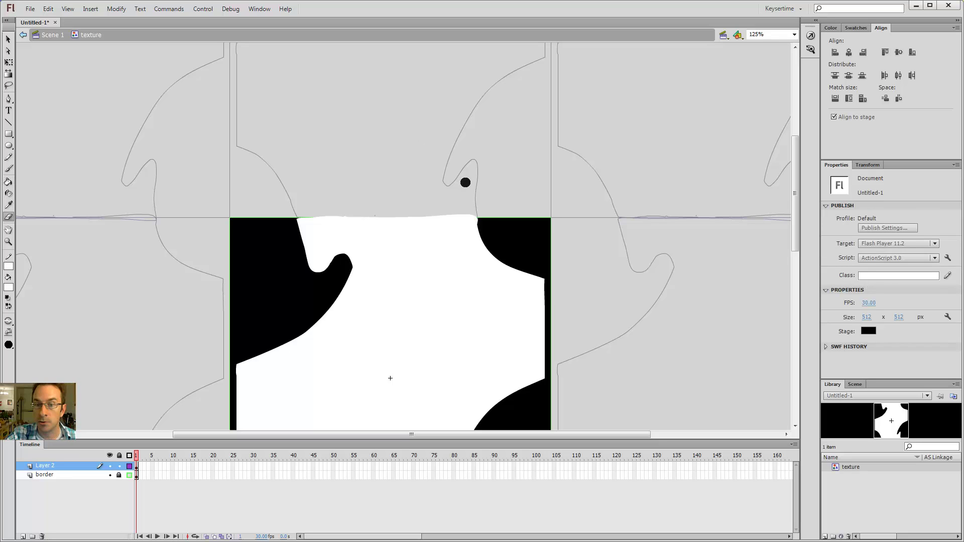
key(v)
click(465, 217)
click(508, 191)
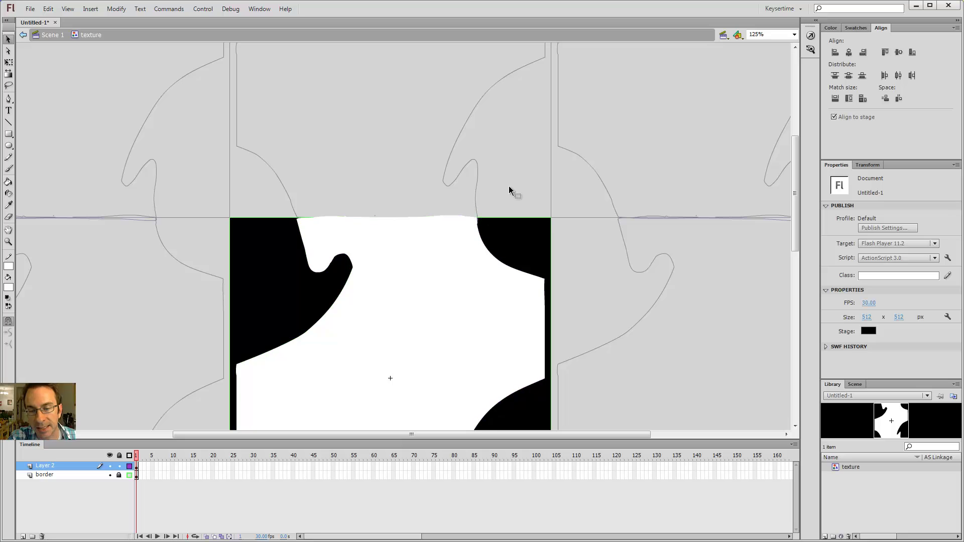
key(z)
click(552, 215)
key(v)
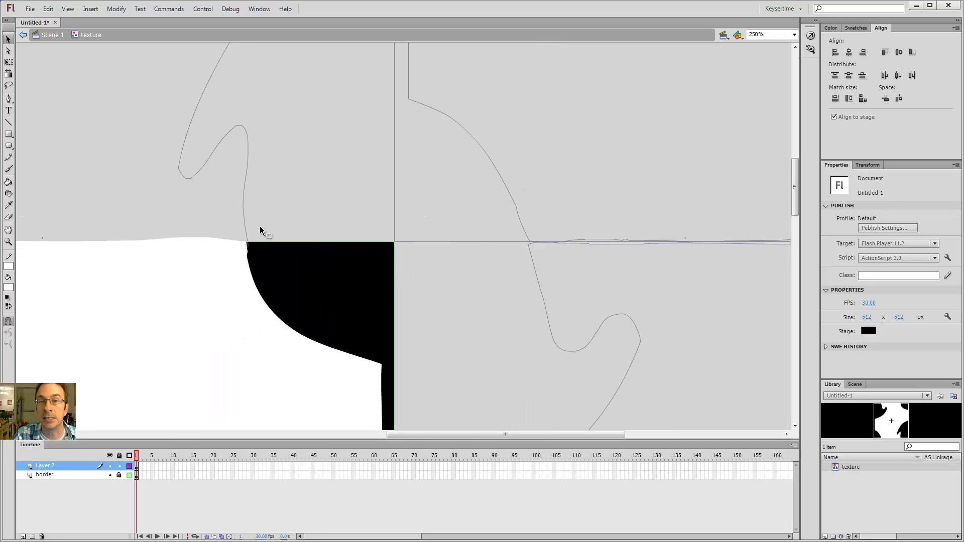
key(ctrl+minus)
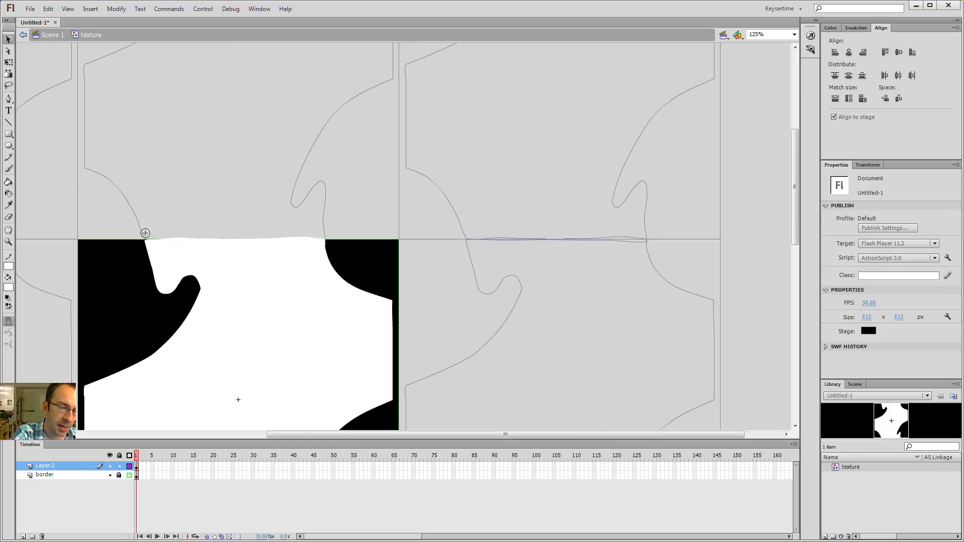
- Brush a white curve into the lower-right black shape and fill the cut-off area white
key(b)
key(ctrl+minus)
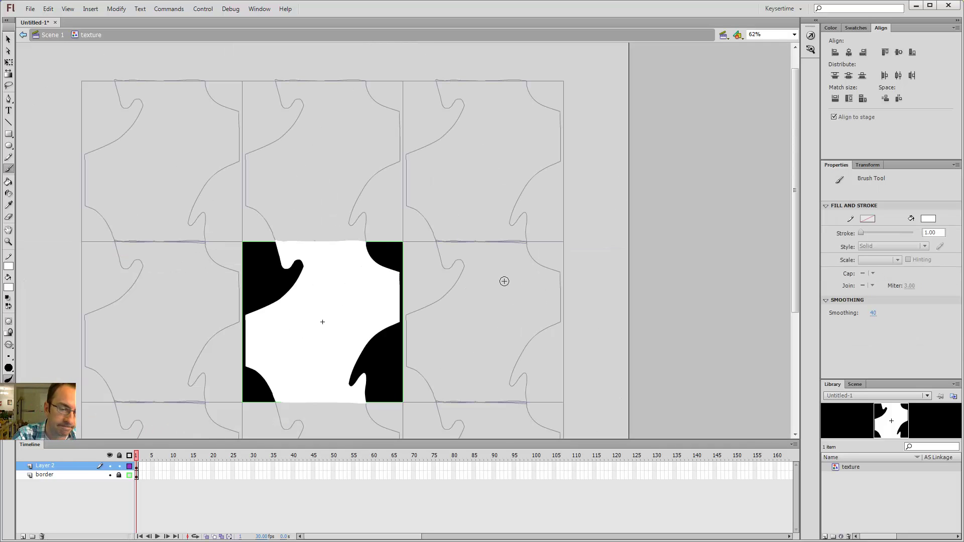
scroll(411, 308, down, 2)
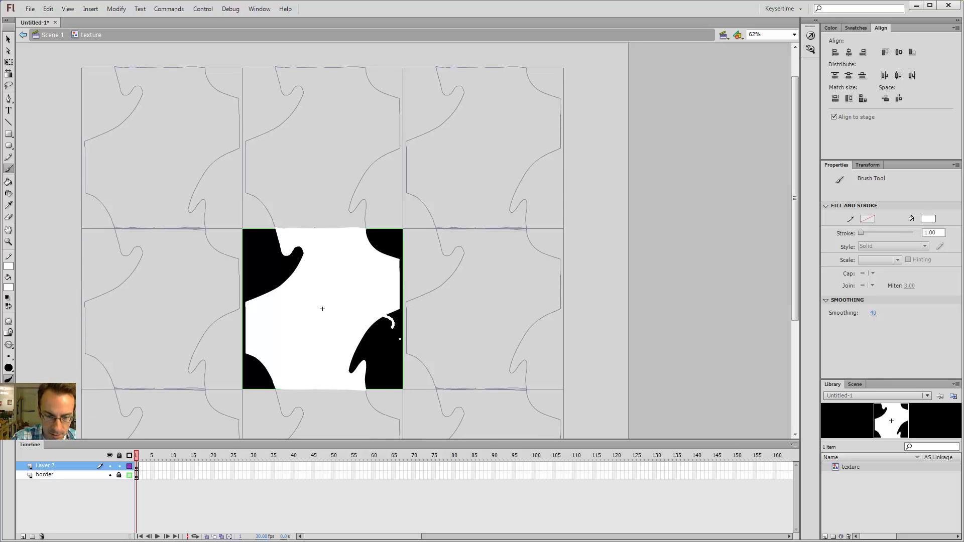
drag(399, 341, 410, 361)
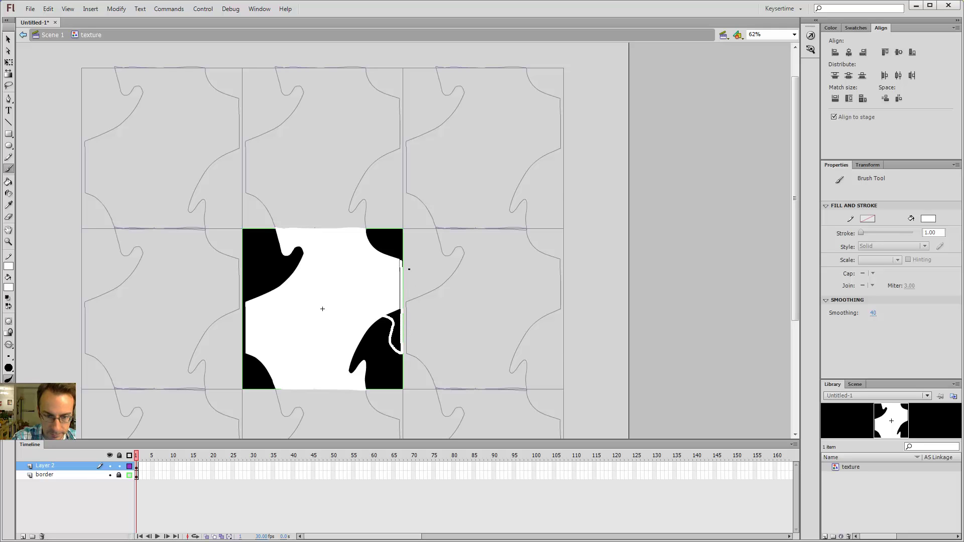
key(k)
click(397, 322)
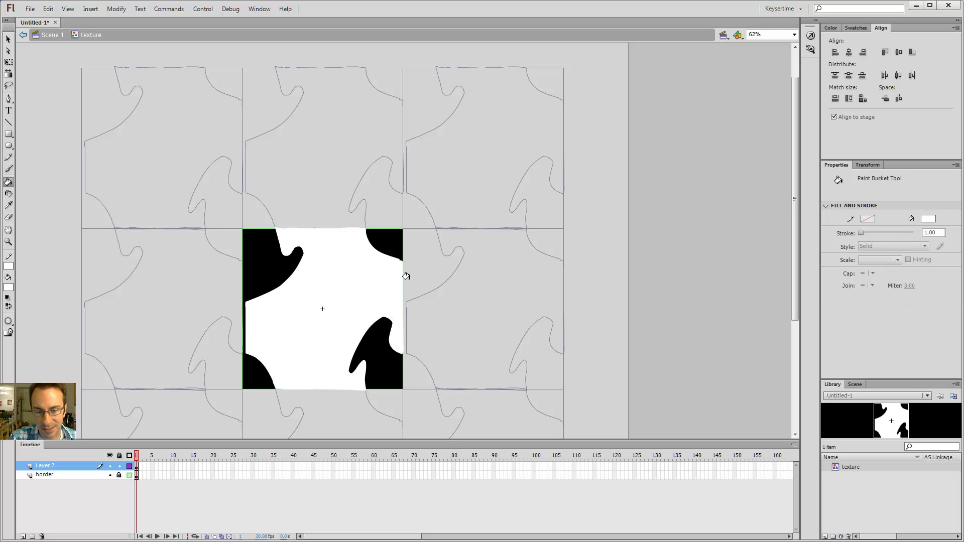
- Brush white lines along the left edge and fill the left black strip white
key(b)
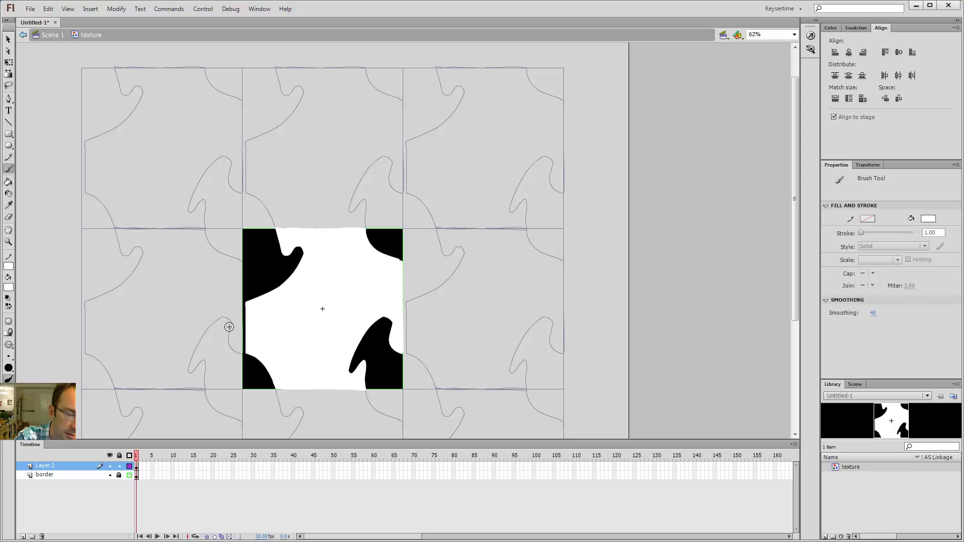
drag(260, 360, 251, 361)
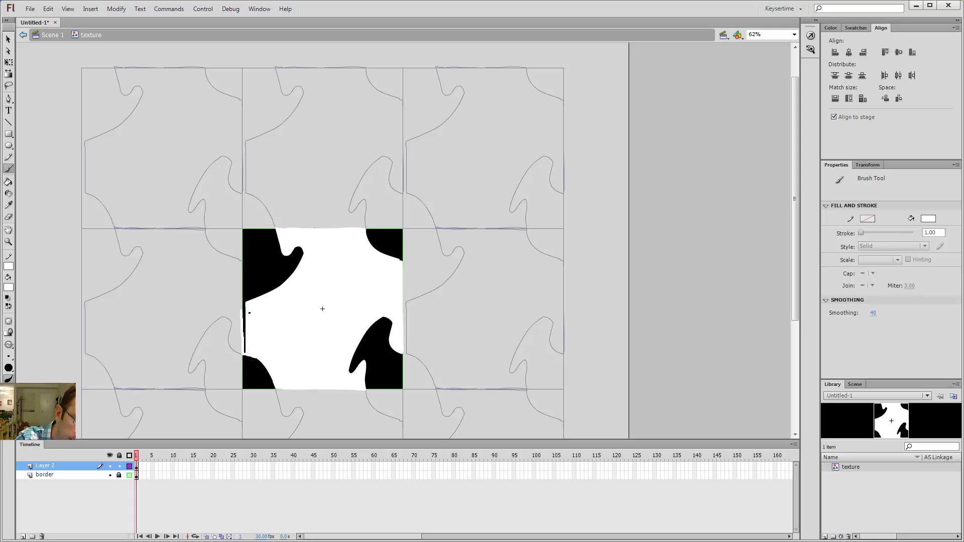
drag(261, 274, 276, 291)
key(k)
click(263, 346)
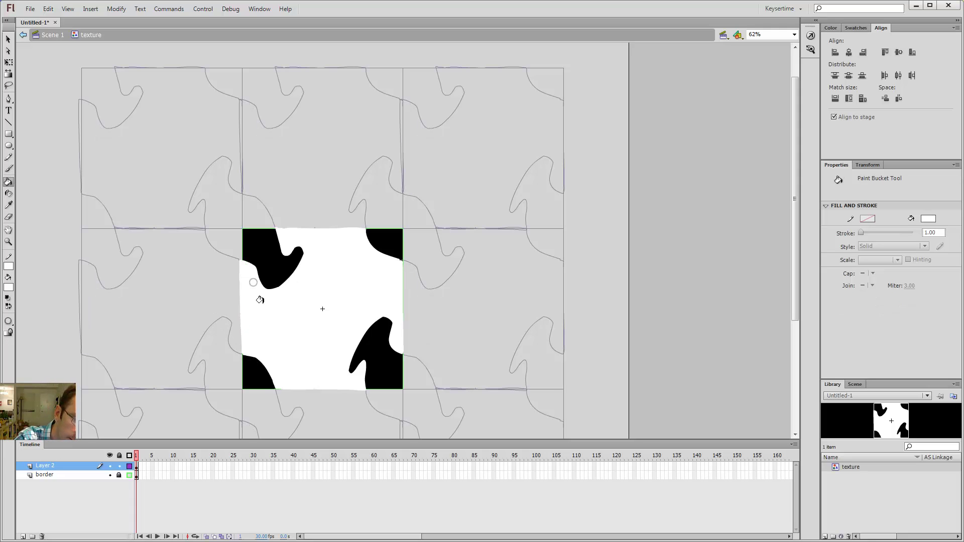
- Zoom out and return to Scene 1 to preview the tiled pattern
key(ctrl+minus)
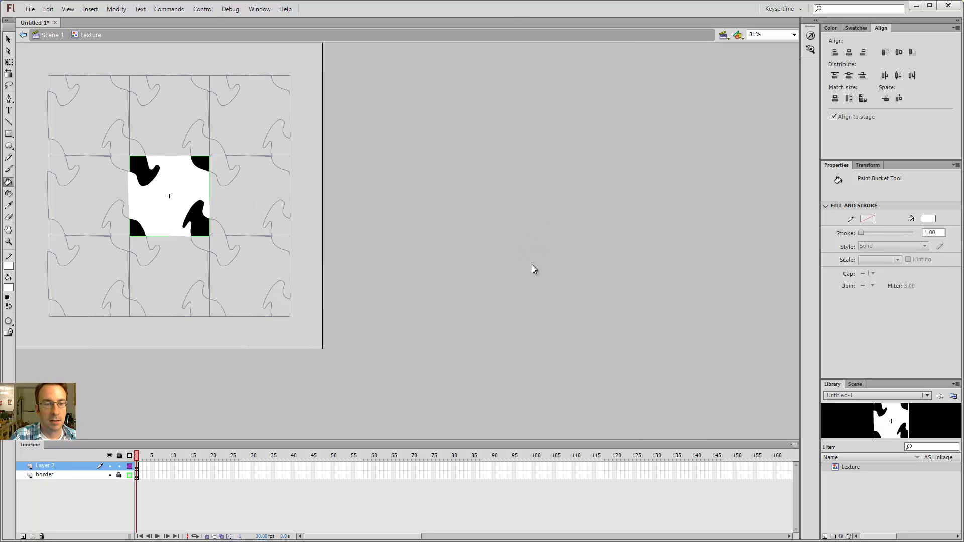
key(v)
double_click(238, 189)
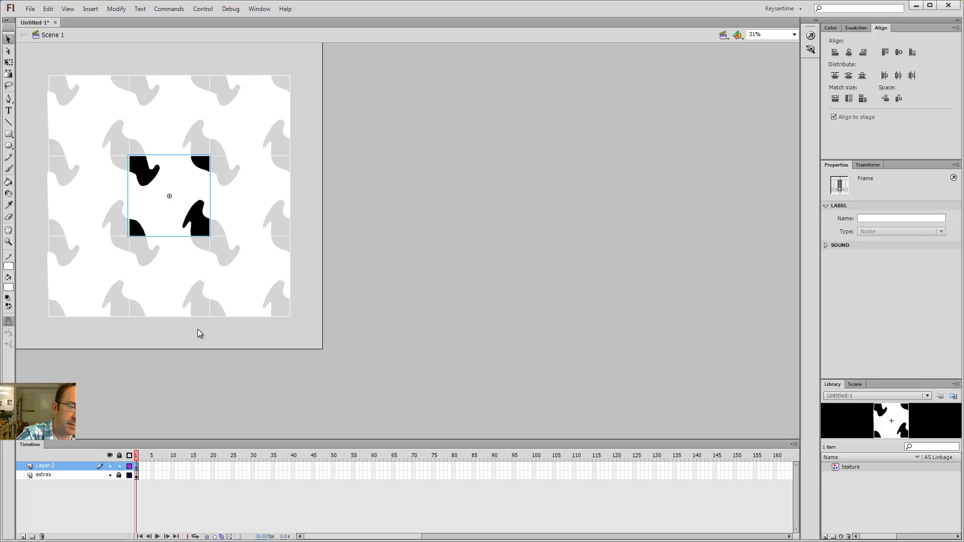
click(296, 224)
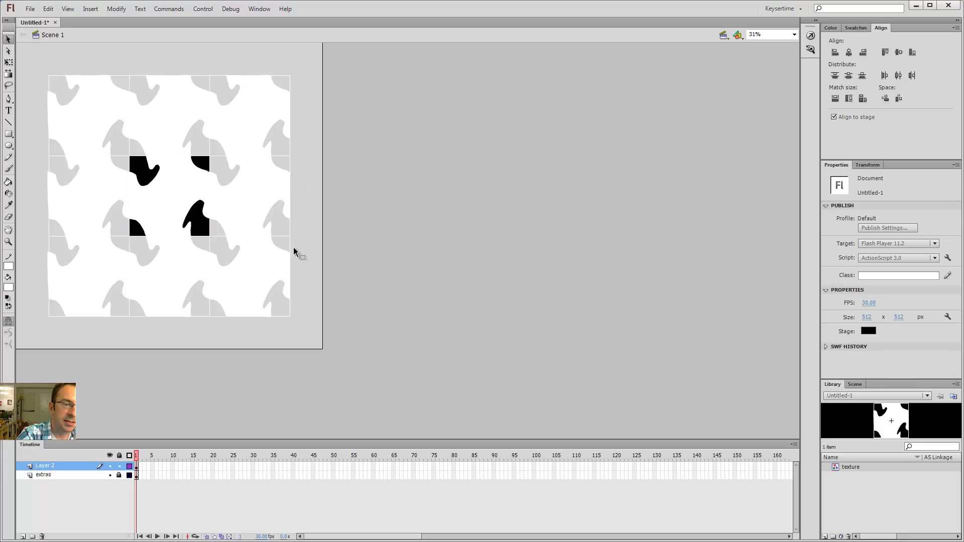
- Make the texture symbol's border layer a Guide layer and return to Scene 1
double_click(184, 195)
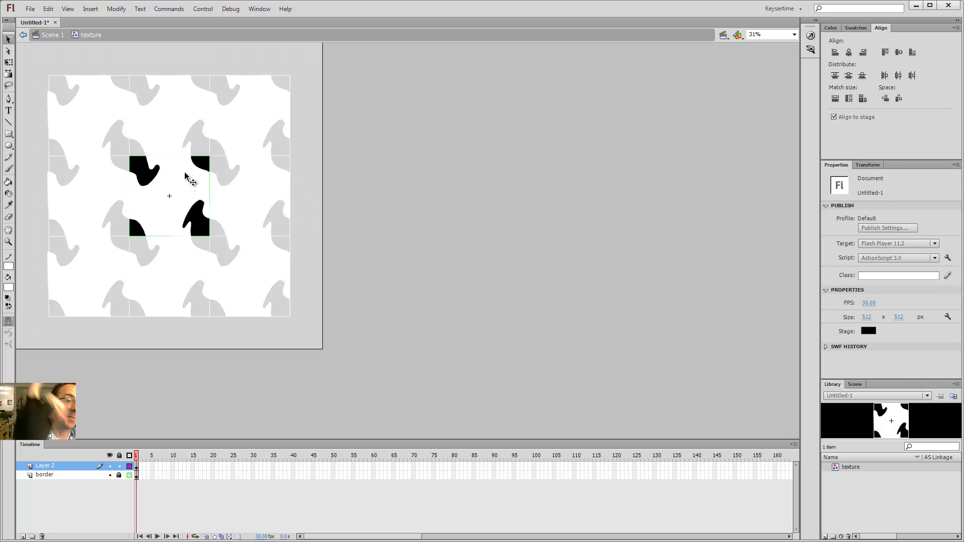
click(52, 475)
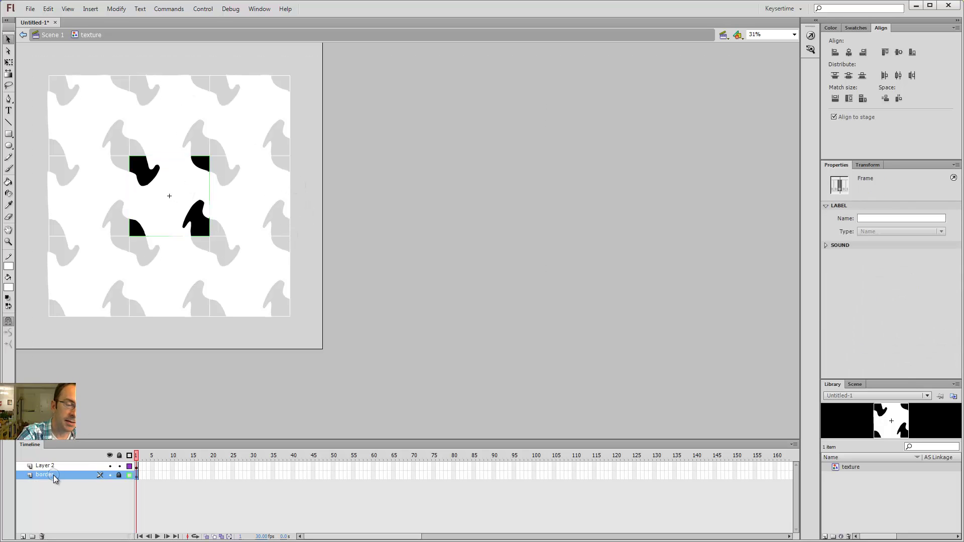
right_click(58, 474)
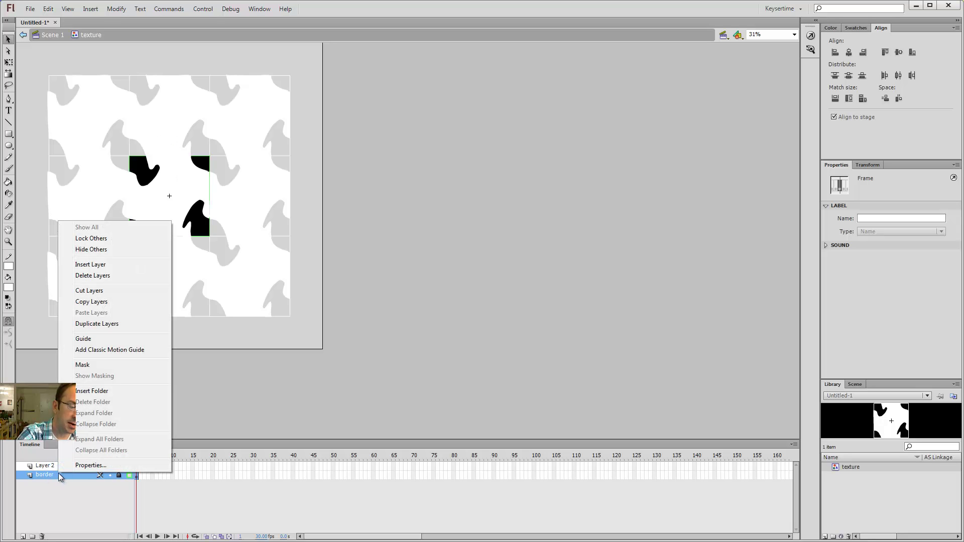
click(97, 339)
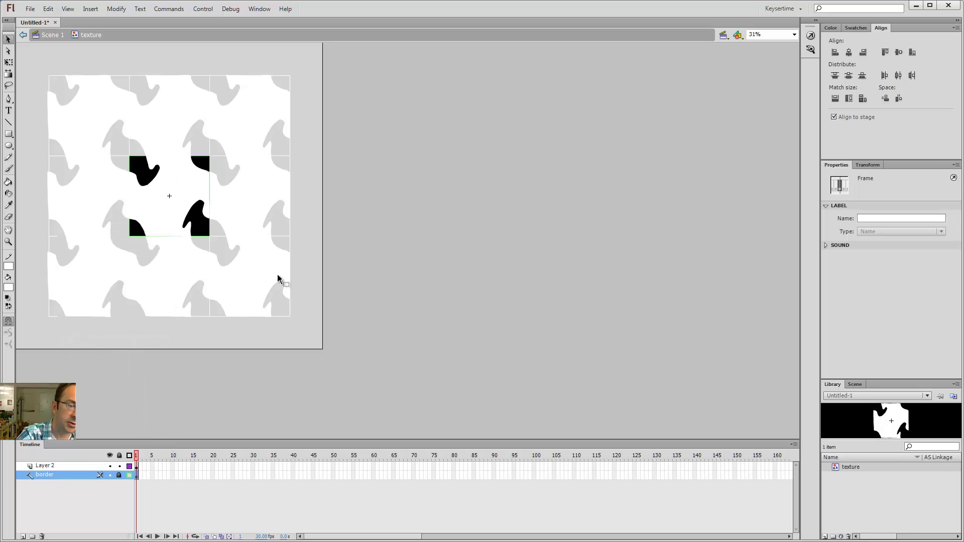
double_click(308, 181)
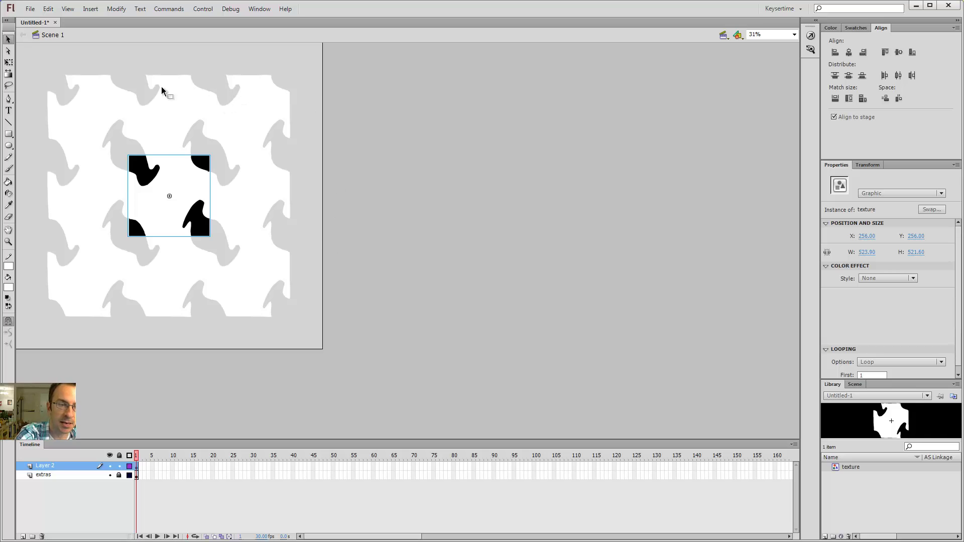
- Deselect, then open the texture instance in place to show its black square tile
click(209, 96)
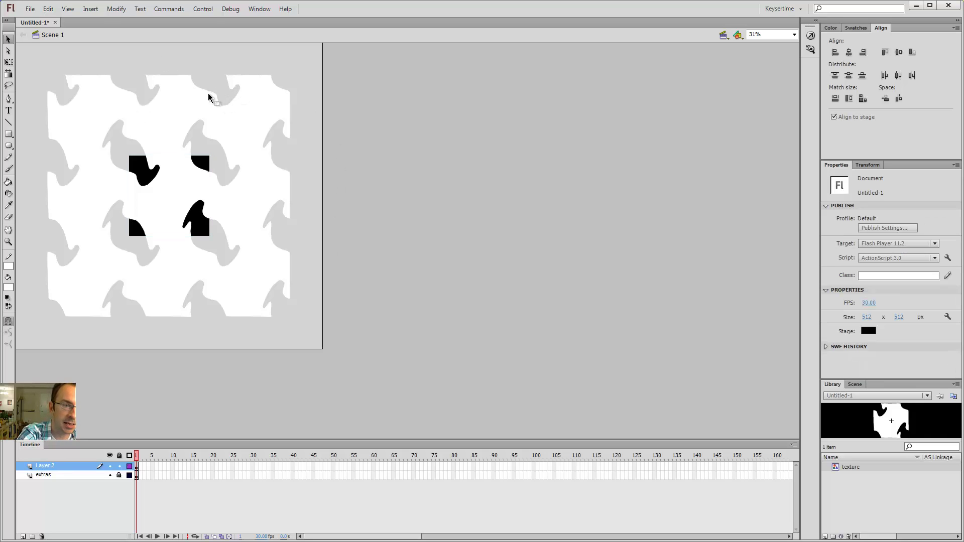
double_click(181, 193)
- Zoom in on the texture tile and delete its old white shapes, leaving a plain black square
key(z)
click(189, 193)
key(v)
key(ctrl+z)
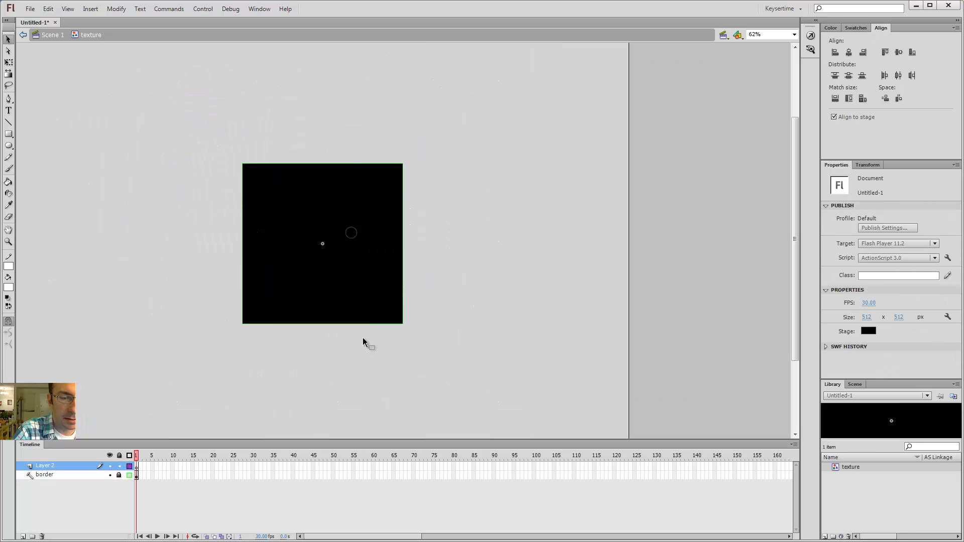
key(b)
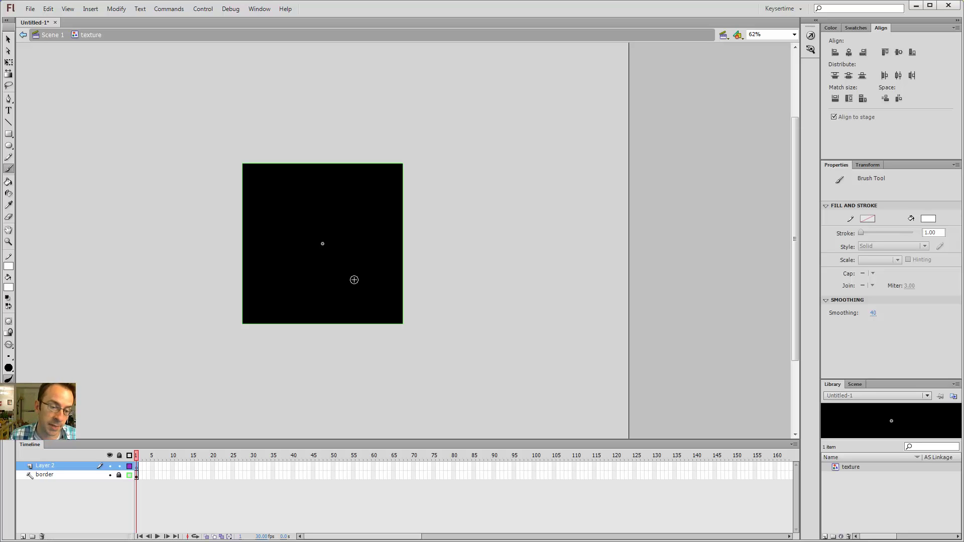
key(v)
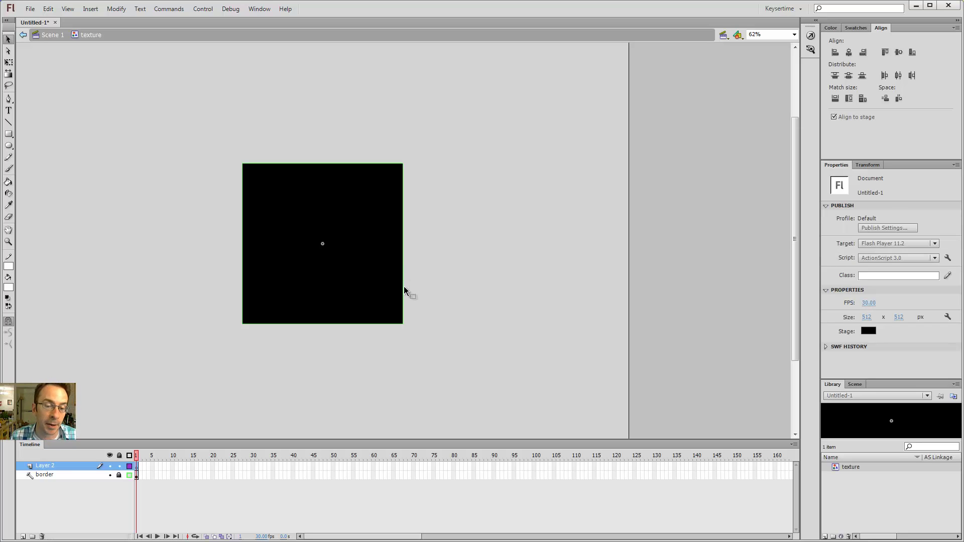
key(b)
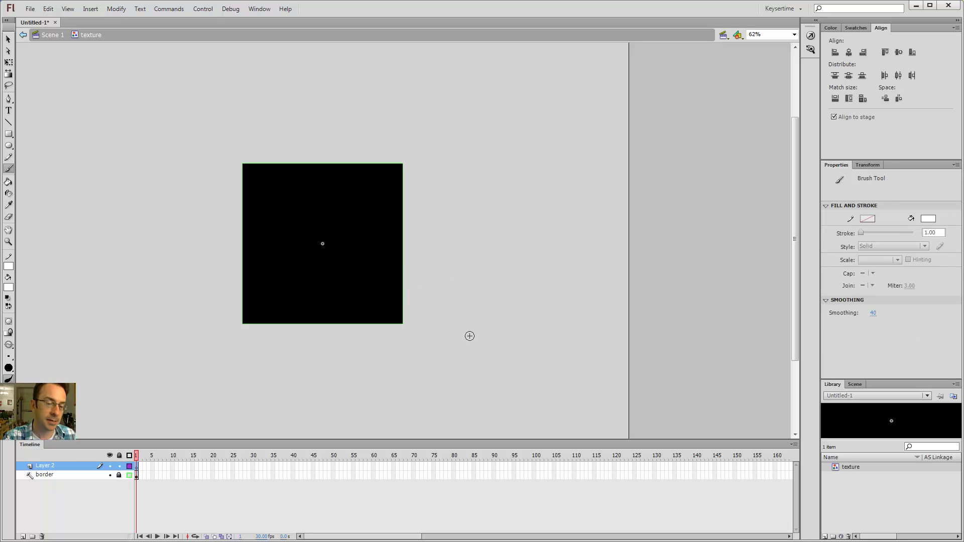
- Brush white wavy ghost outlines on the tile, running strokes off the right, top and bottom edges
mouse_move(376, 321)
mouse_down()
mouse_move(368, 270)
mouse_move(395, 247)
mouse_up()
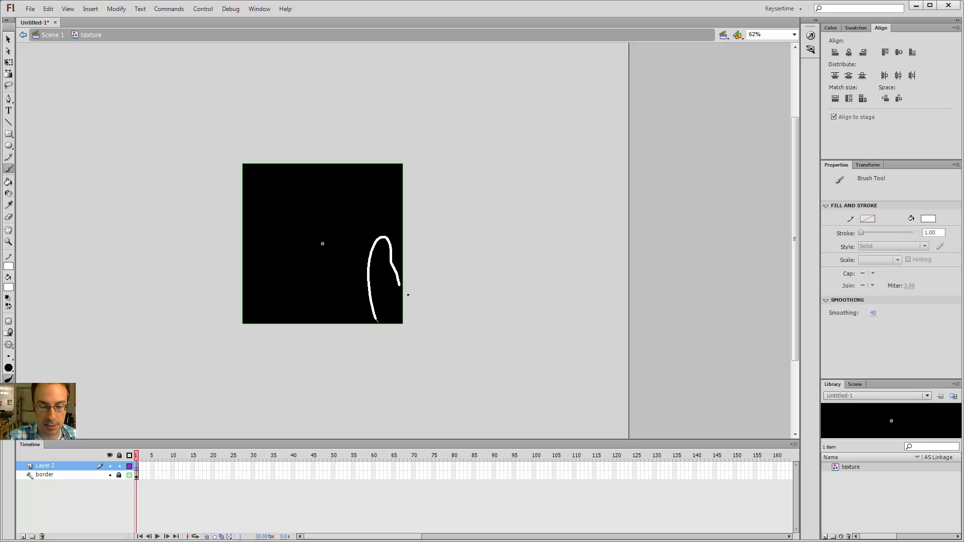
drag(410, 307, 405, 223)
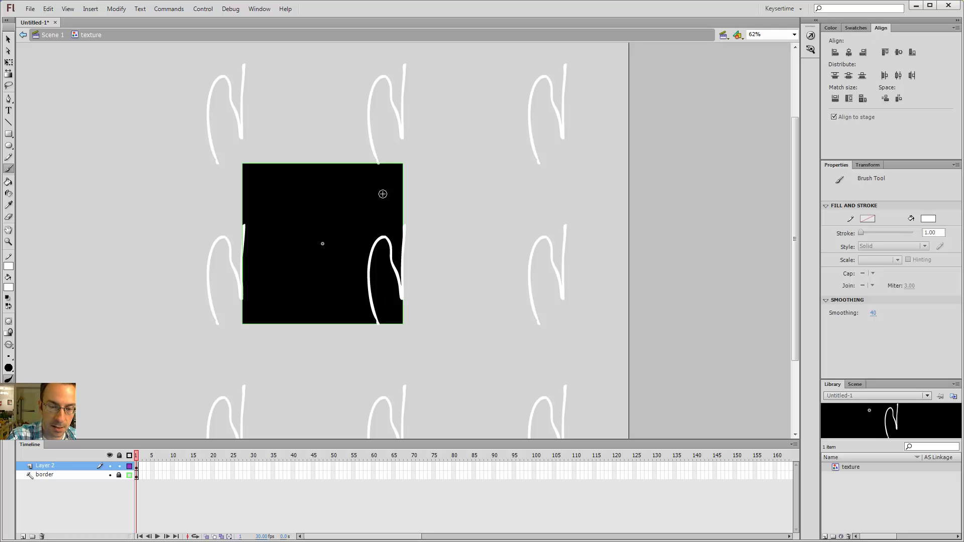
mouse_move(387, 176)
mouse_down()
mouse_move(401, 203)
mouse_move(410, 184)
mouse_move(404, 224)
mouse_up()
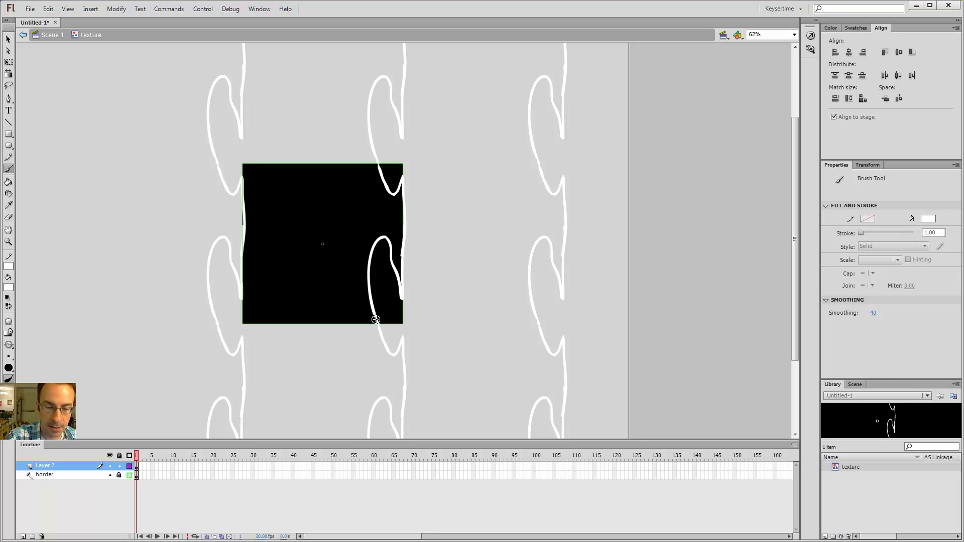
mouse_move(376, 321)
mouse_down()
mouse_move(377, 330)
mouse_move(338, 255)
mouse_move(353, 229)
mouse_move(342, 182)
mouse_move(299, 202)
mouse_move(309, 257)
mouse_move(284, 325)
mouse_move(276, 323)
mouse_move(292, 290)
mouse_move(266, 263)
mouse_move(256, 301)
mouse_move(266, 329)
mouse_up()
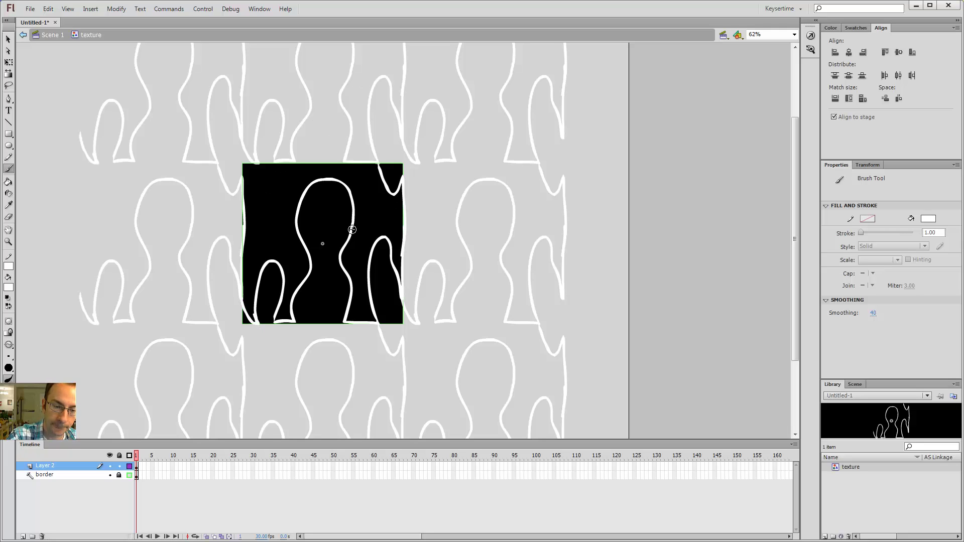
drag(275, 324, 289, 331)
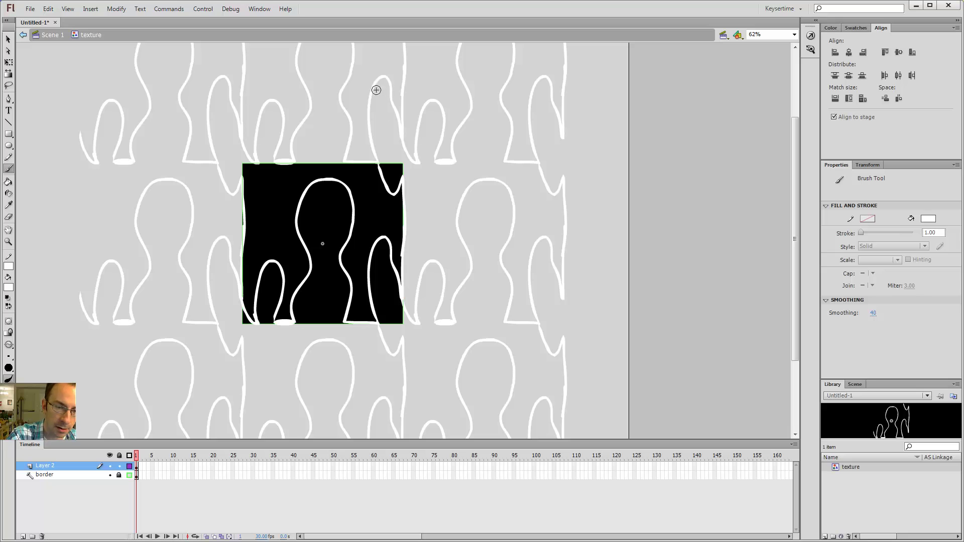
drag(345, 161, 311, 175)
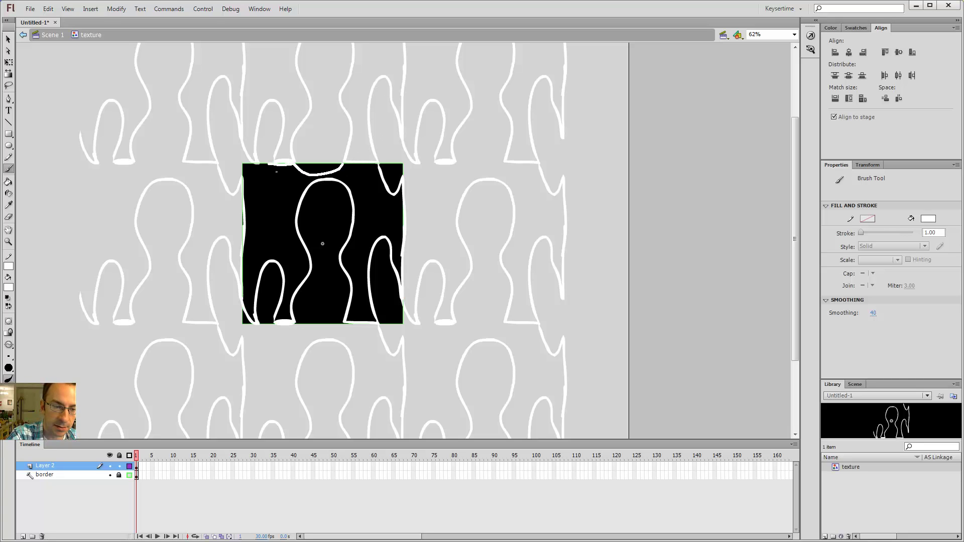
drag(273, 163, 262, 173)
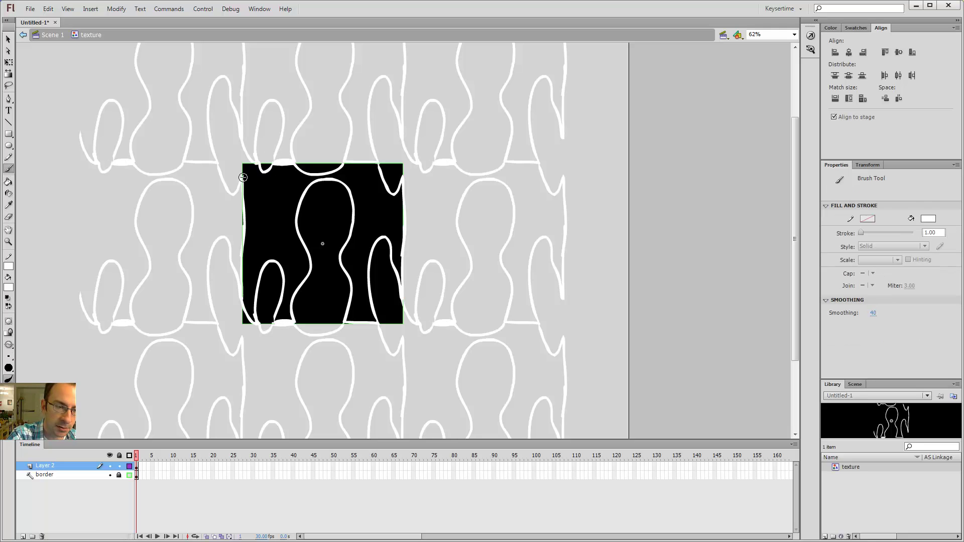
- Re-enter the texture symbol and paint a white stroke down the tile's left edge
key(v)
double_click(381, 392)
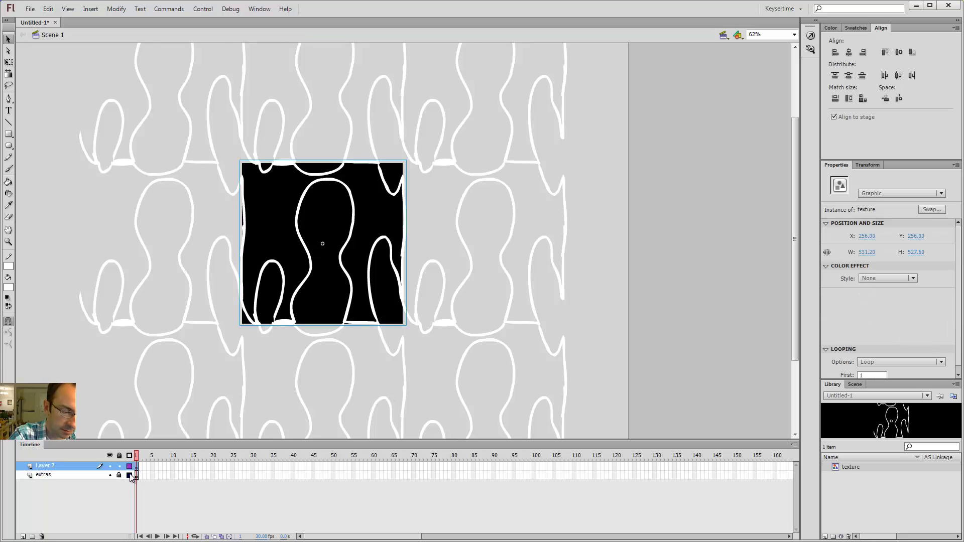
click(326, 173)
double_click(328, 201)
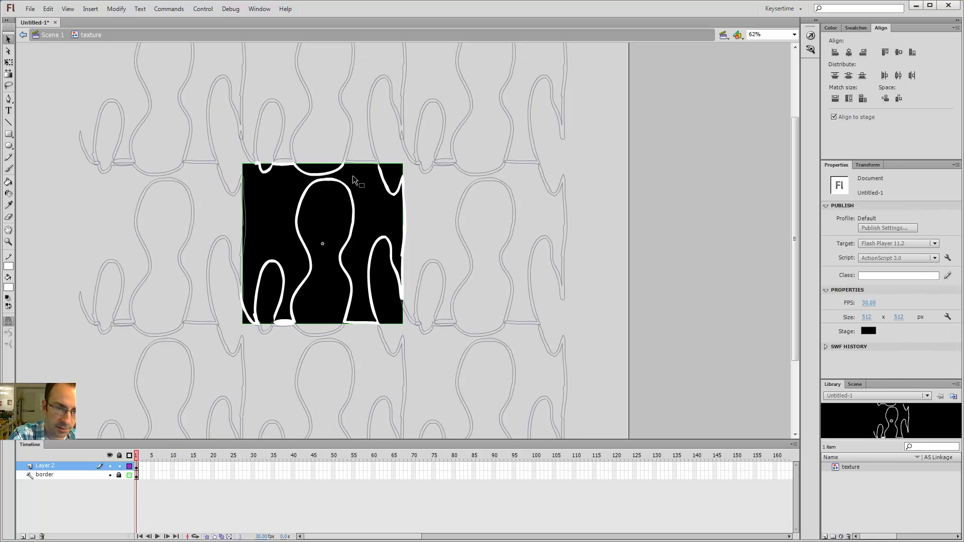
key(b)
mouse_move(255, 164)
mouse_down()
mouse_move(263, 185)
mouse_move(252, 187)
mouse_move(240, 307)
mouse_up()
- Close the top edge with a white stroke and fill the black area around the outlines white
key(k)
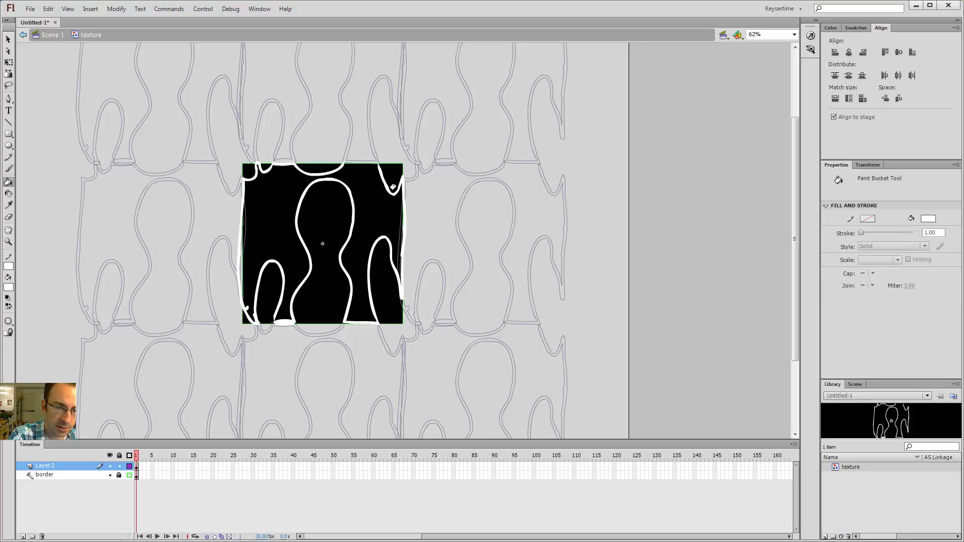
key(b)
drag(341, 164, 378, 164)
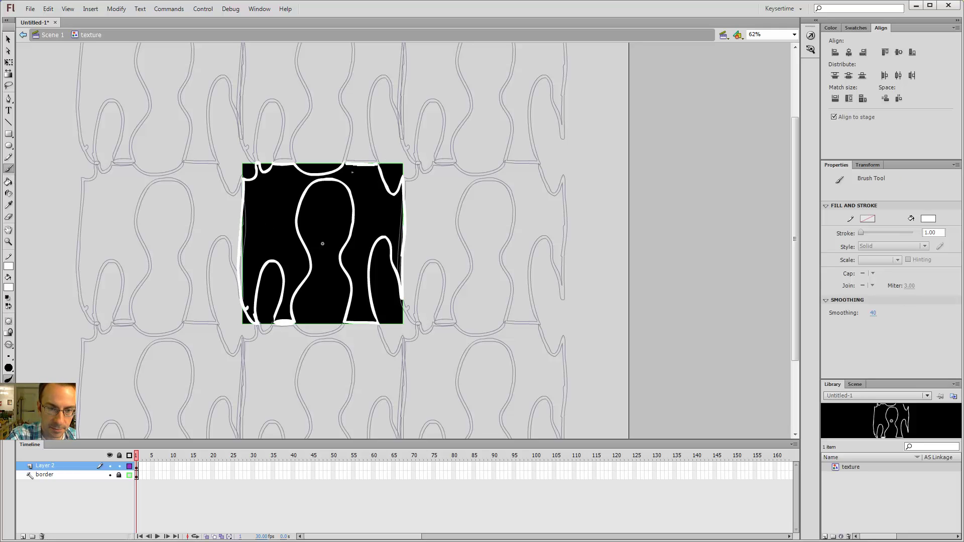
key(k)
click(369, 192)
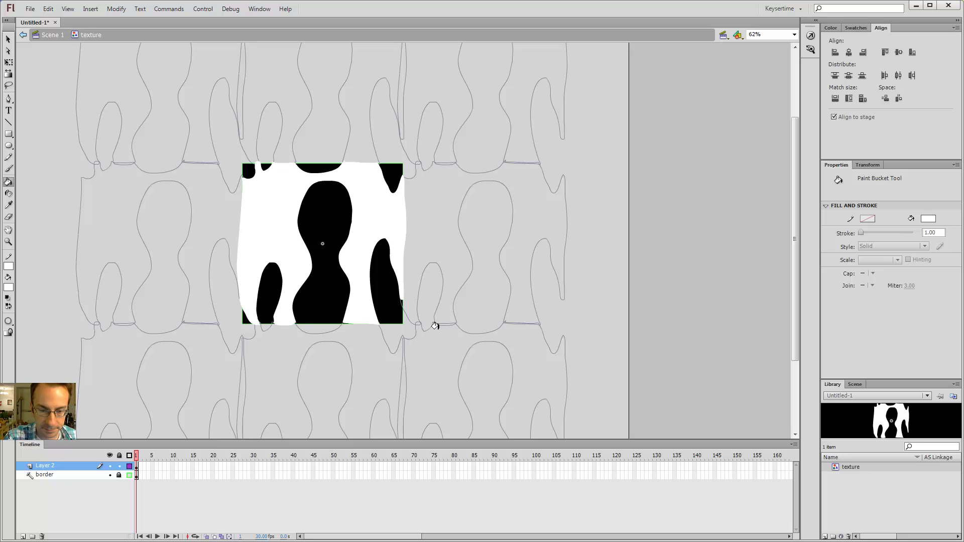
- Preview the white-filled pattern tiling on Scene 1 with the extras layer shown as filled shapes
key(v)
double_click(432, 237)
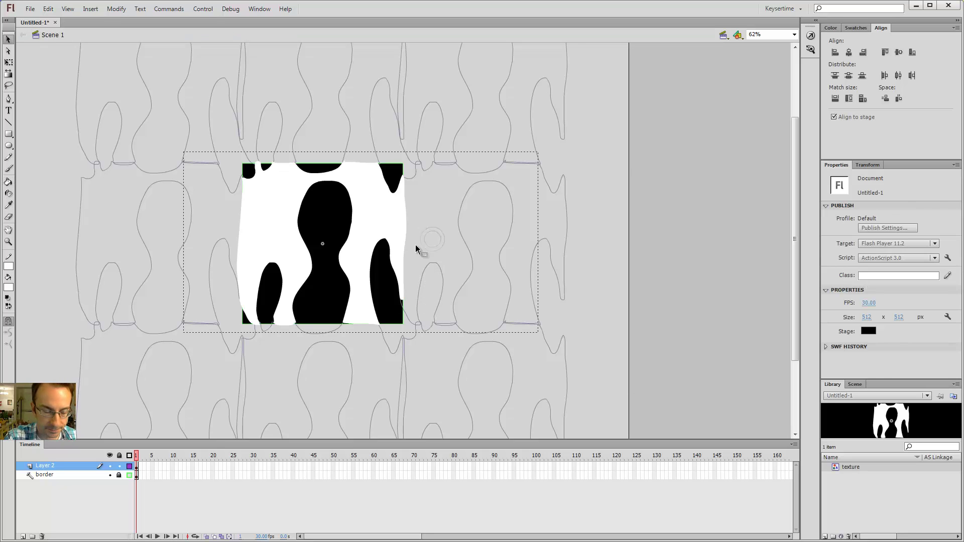
click(129, 475)
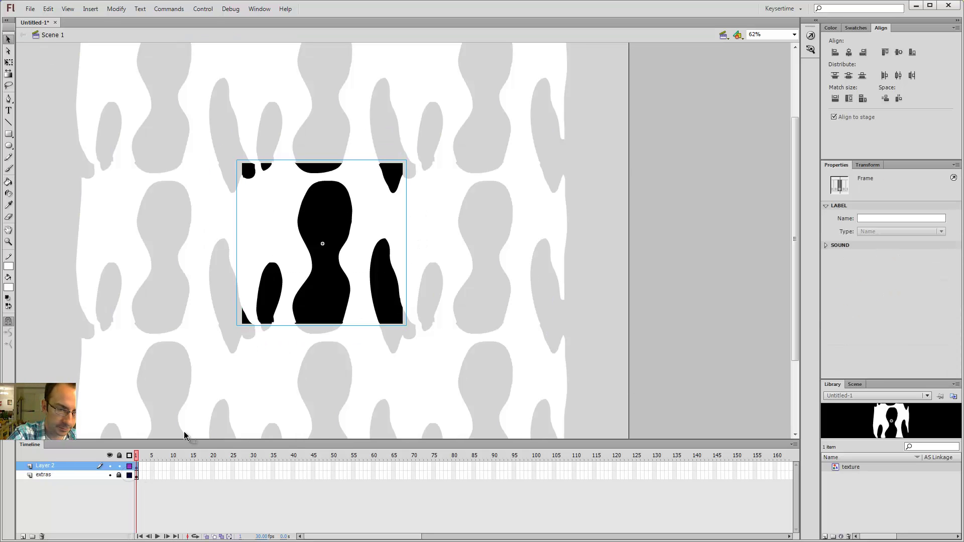
click(474, 147)
key(ctrl+minus)
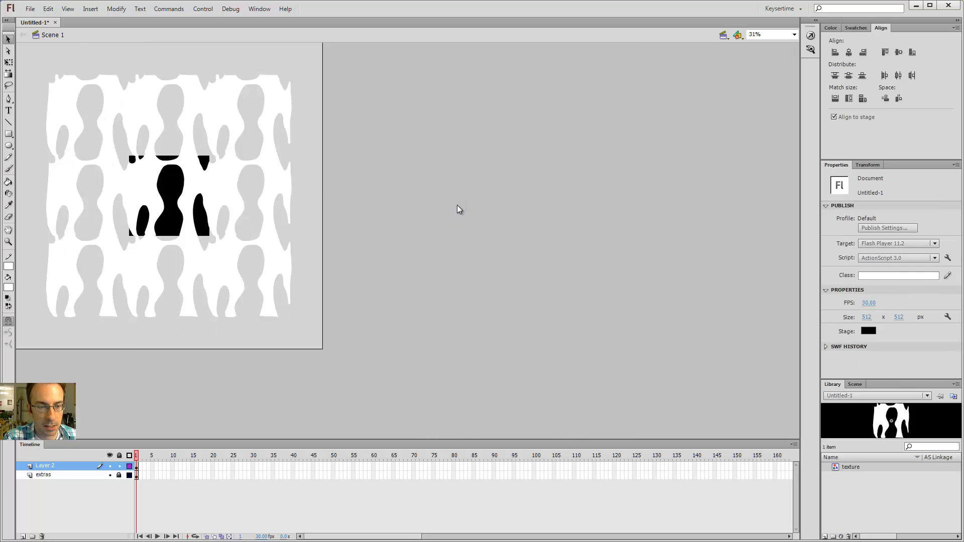
key(z)
click(184, 194)
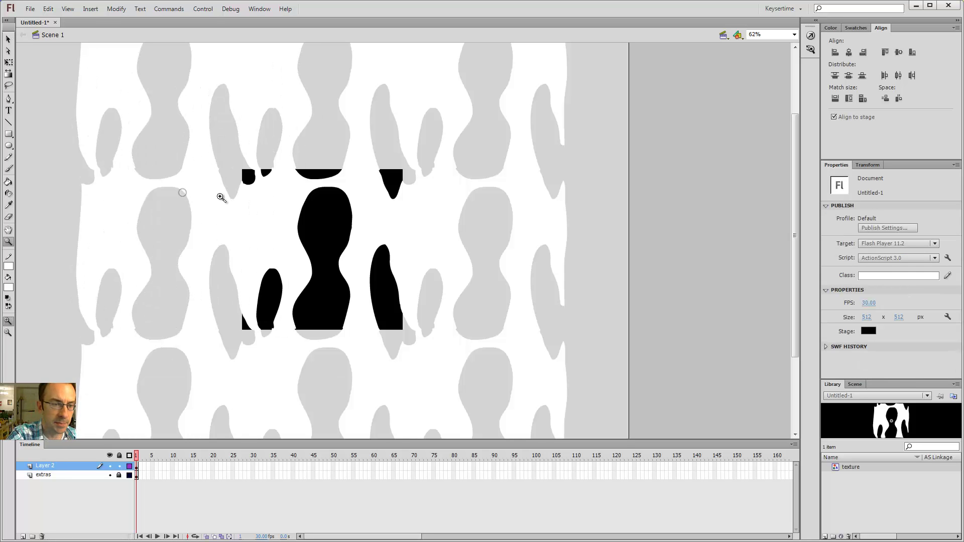
key(v)
- Switch the extras layer back to outline view and reopen the texture symbol for editing
click(368, 231)
double_click(368, 231)
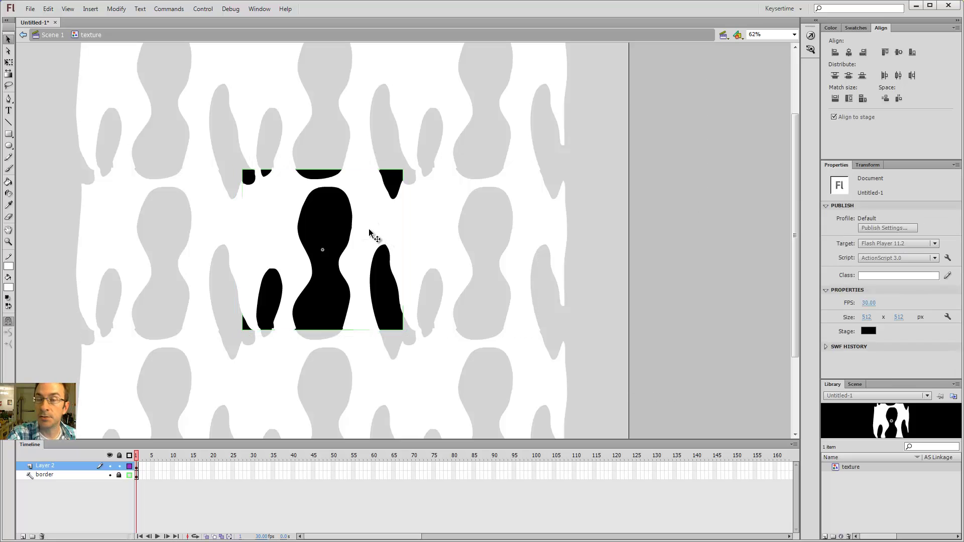
double_click(390, 147)
click(136, 465)
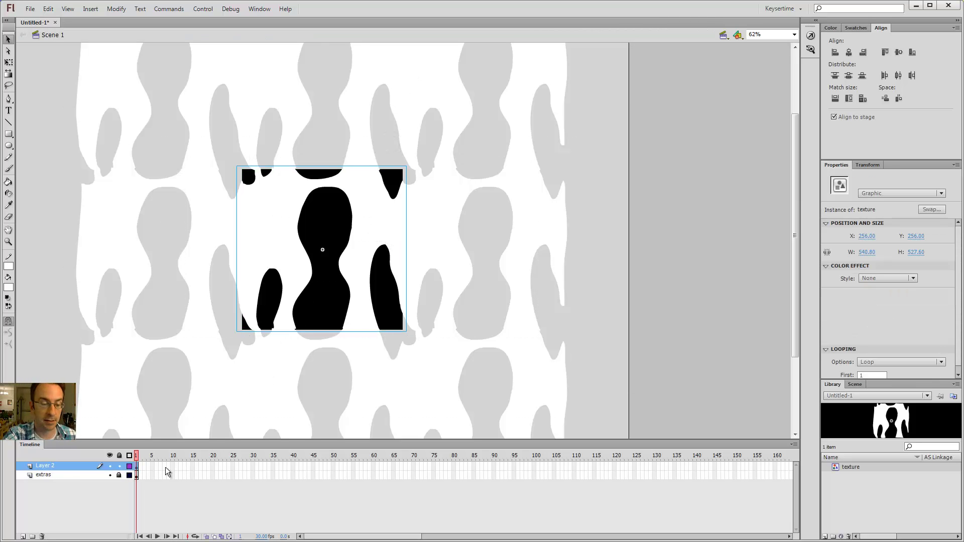
click(129, 475)
double_click(374, 213)
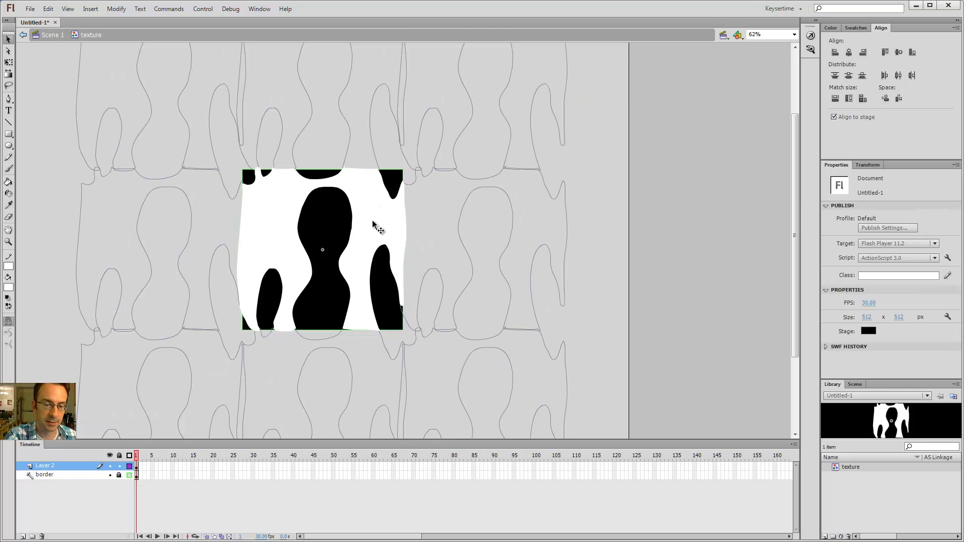
- Paint a ghost outline and a right-edge stroke, filling the ghost body and edge sliver white
key(b)
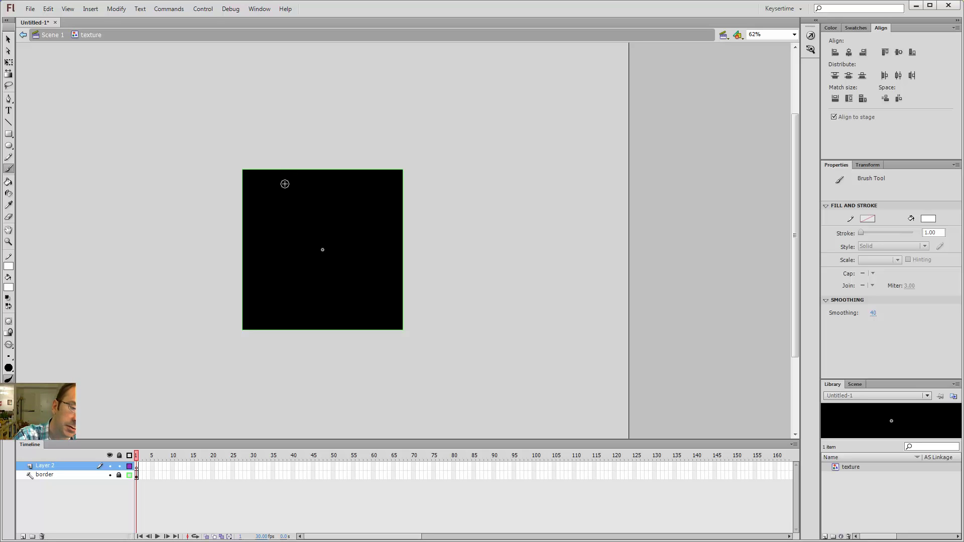
mouse_move(281, 180)
mouse_down()
mouse_move(286, 273)
mouse_move(300, 325)
mouse_move(312, 219)
mouse_move(329, 207)
mouse_move(346, 239)
mouse_move(342, 296)
mouse_move(370, 224)
mouse_move(359, 194)
mouse_move(284, 186)
mouse_up()
key(k)
click(306, 186)
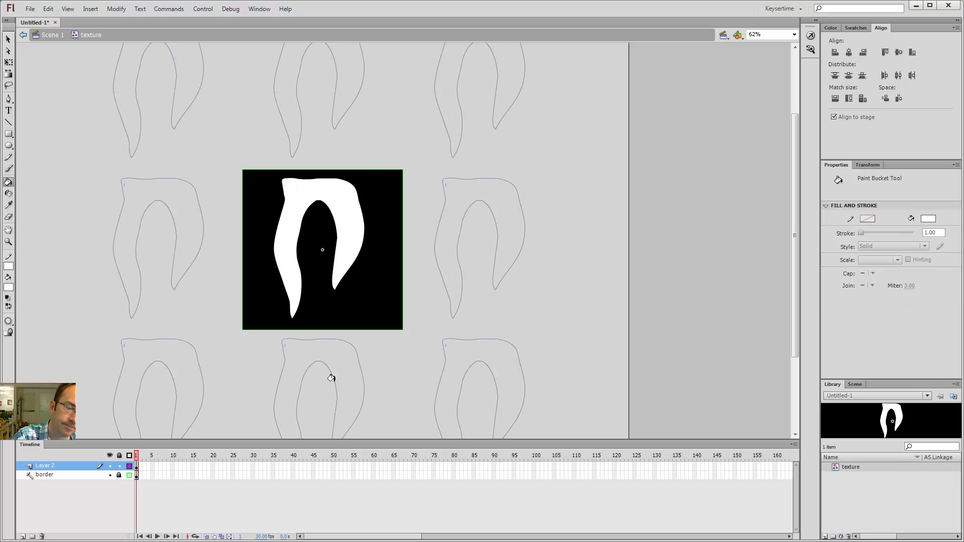
key(b)
mouse_move(379, 317)
mouse_down()
mouse_move(391, 274)
mouse_move(393, 189)
mouse_move(410, 214)
mouse_move(411, 288)
mouse_move(379, 315)
mouse_up()
key(k)
click(386, 277)
- Close the left edge and top-left corner with white strokes and fill the enclosed pockets white
key(b)
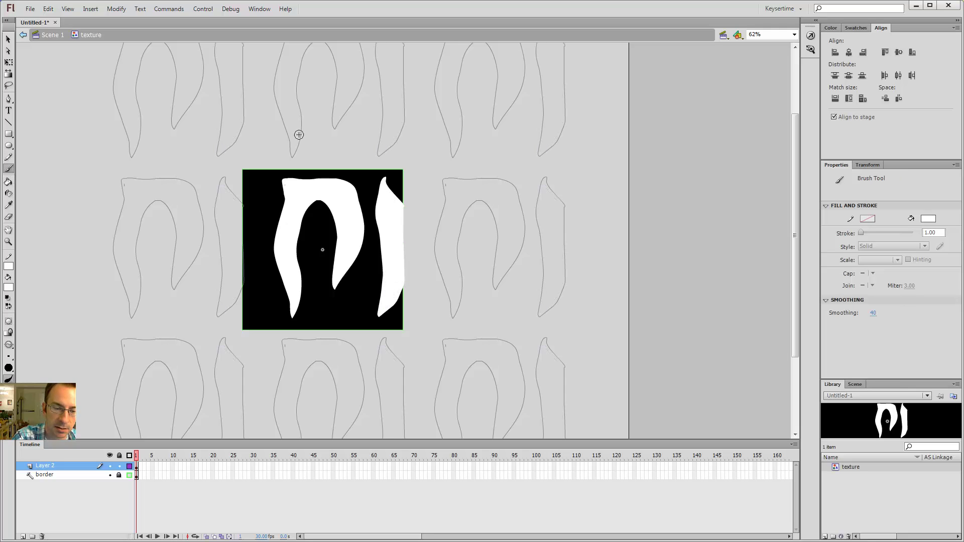
mouse_move(245, 207)
mouse_down()
mouse_move(259, 253)
mouse_move(244, 284)
mouse_move(244, 206)
mouse_up()
key(k)
click(245, 229)
click(249, 229)
key(b)
mouse_move(253, 170)
mouse_down()
mouse_move(273, 222)
mouse_move(272, 190)
mouse_up()
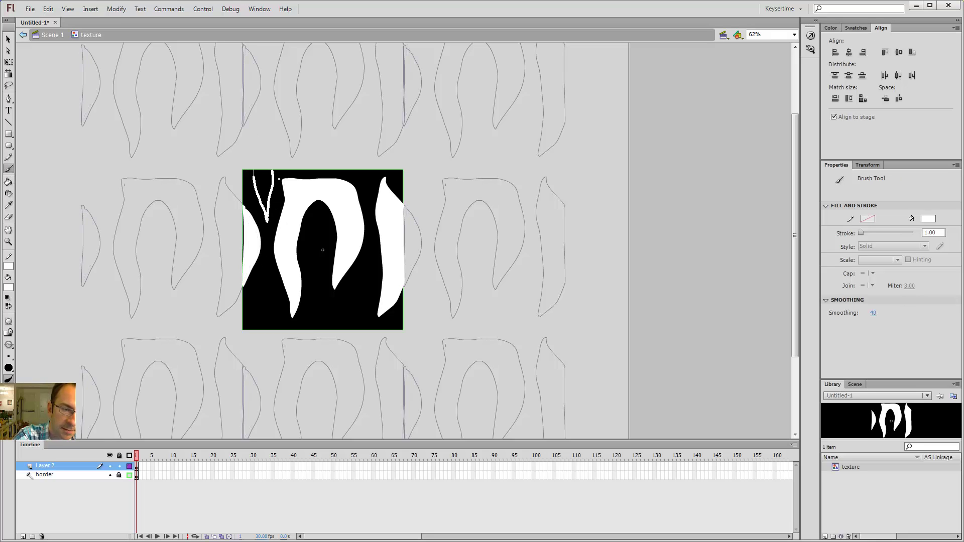
key(k)
click(260, 195)
- Brush white up the lower-left edge and fill the closed bottom-left loop white
key(b)
mouse_move(254, 333)
mouse_down()
mouse_move(258, 302)
mouse_move(273, 285)
mouse_move(282, 338)
mouse_move(255, 330)
mouse_up()
key(k)
click(263, 314)
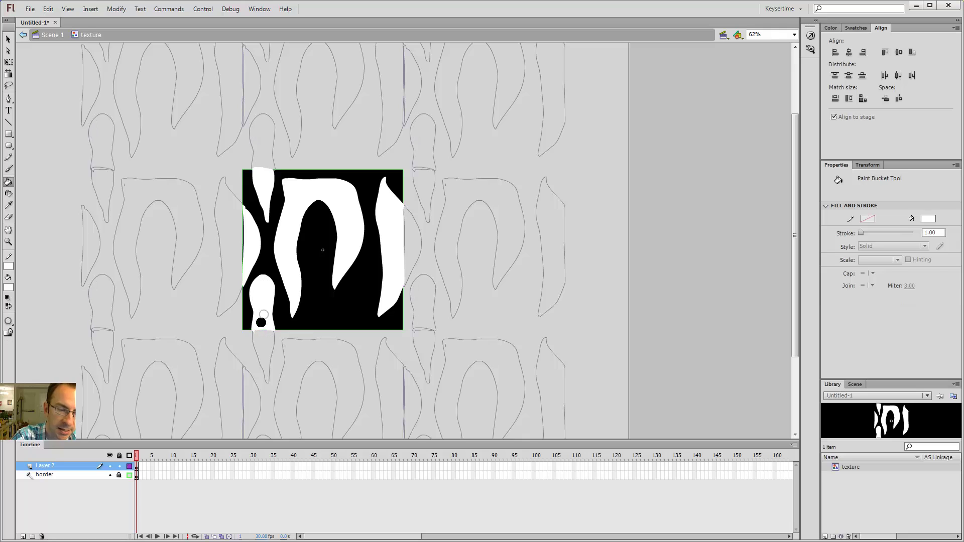
- Paint a white half-round arc on the bottom edge and fill the matching gap along the top
key(b)
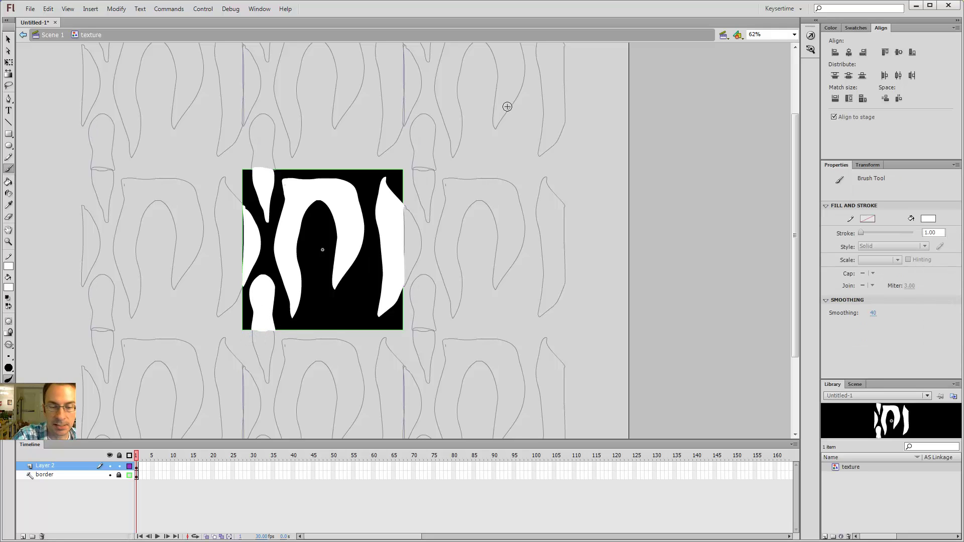
mouse_move(328, 328)
mouse_down()
mouse_move(356, 313)
mouse_move(364, 327)
mouse_move(331, 329)
mouse_up()
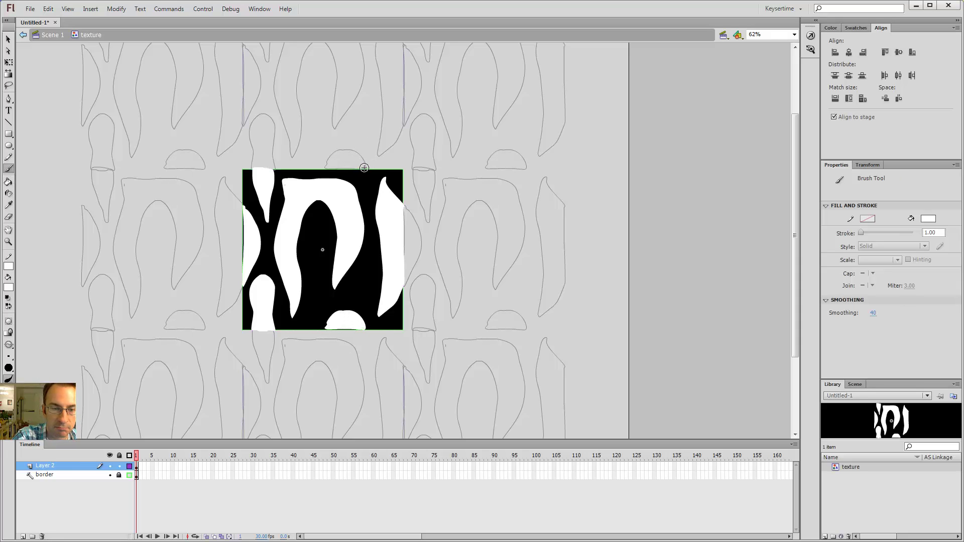
mouse_move(364, 170)
mouse_down()
mouse_move(365, 205)
mouse_move(358, 178)
mouse_up()
key(k)
click(346, 172)
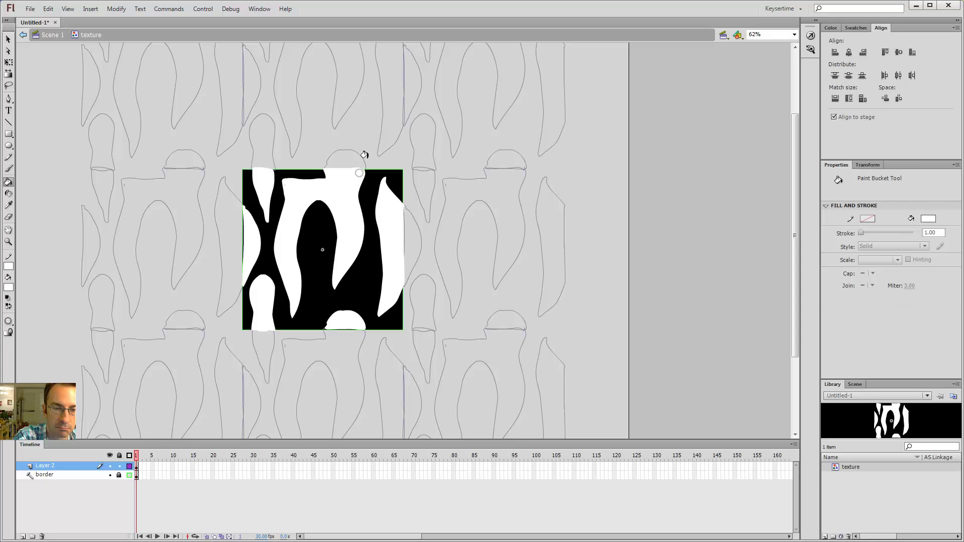
key(b)
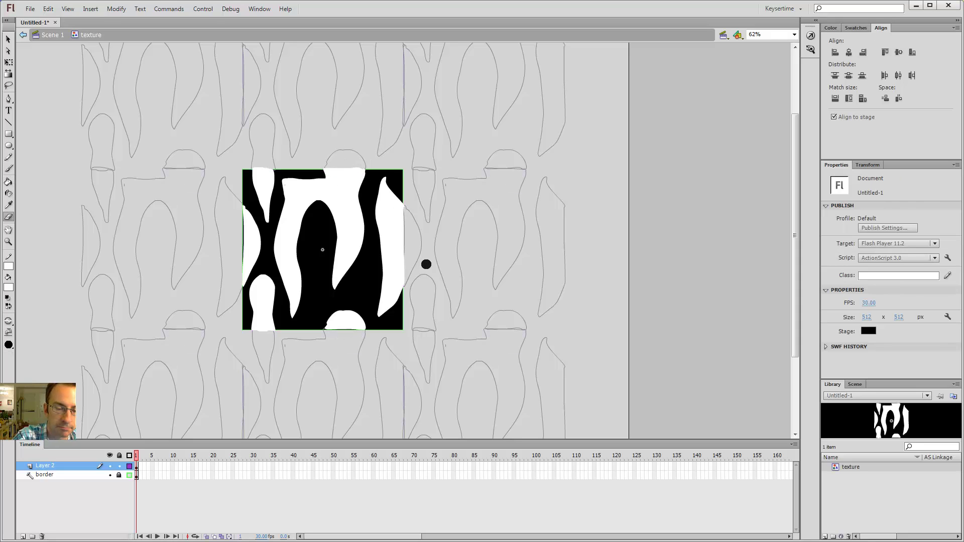
- Fill out the bottom-edge bump and paint the black strip along the left edge white
drag(333, 315, 336, 336)
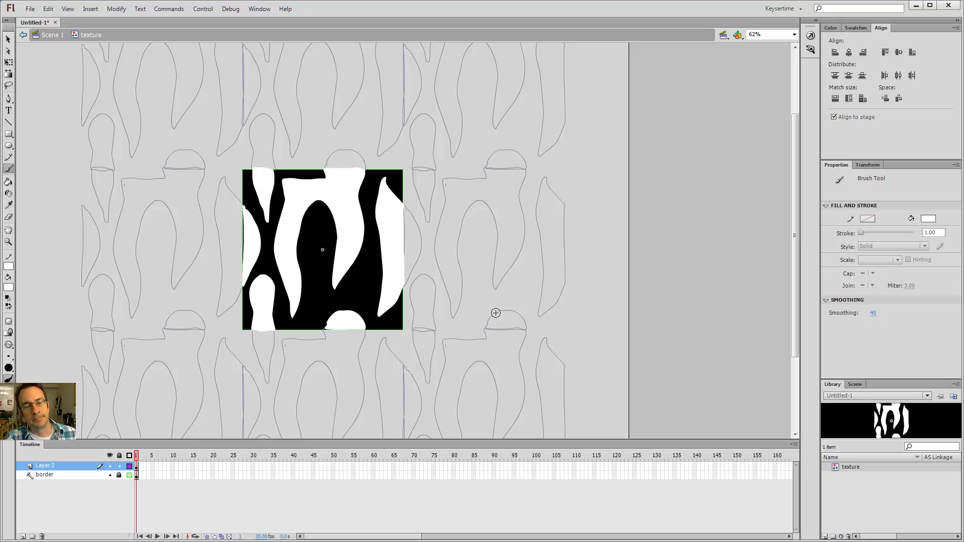
mouse_move(243, 212)
mouse_down()
mouse_move(250, 285)
mouse_move(251, 235)
mouse_up()
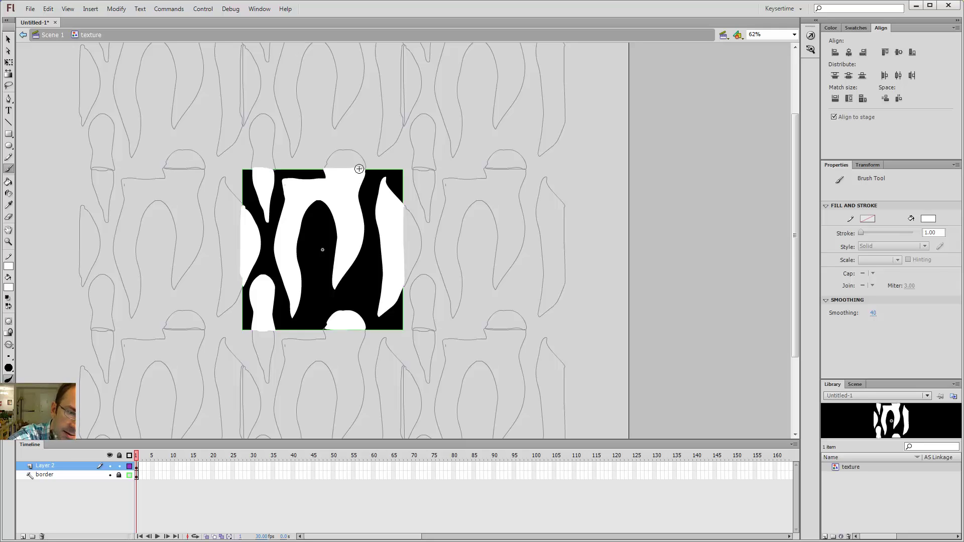
key(e)
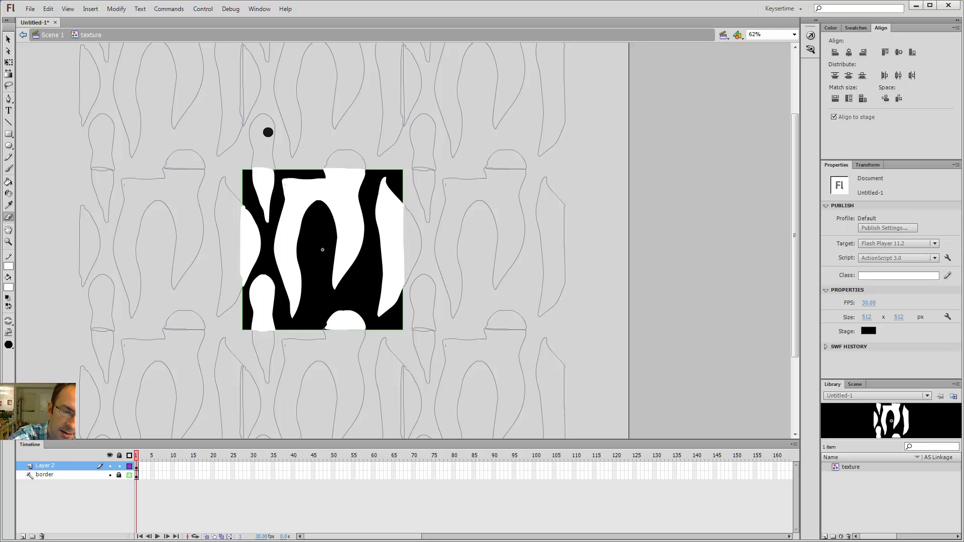
key(b)
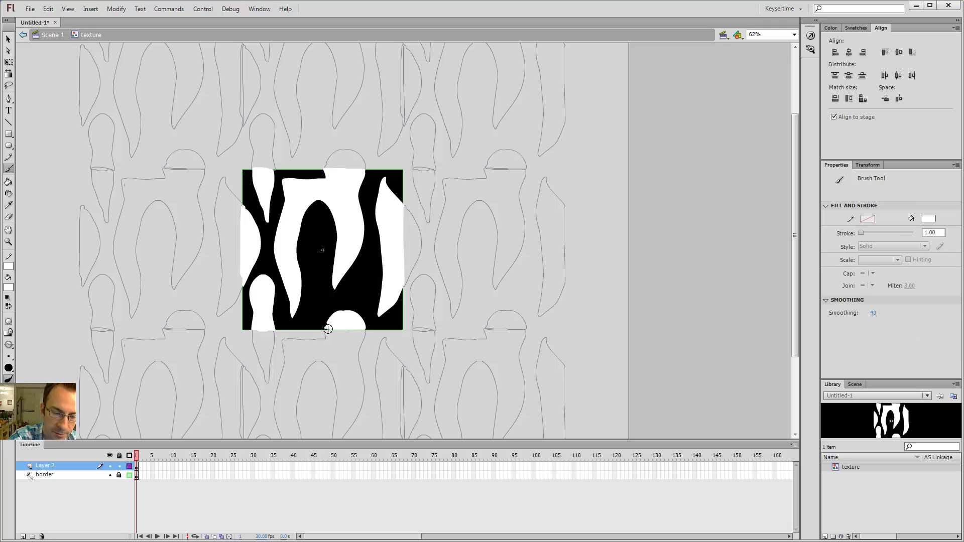
drag(335, 327, 324, 331)
key(e)
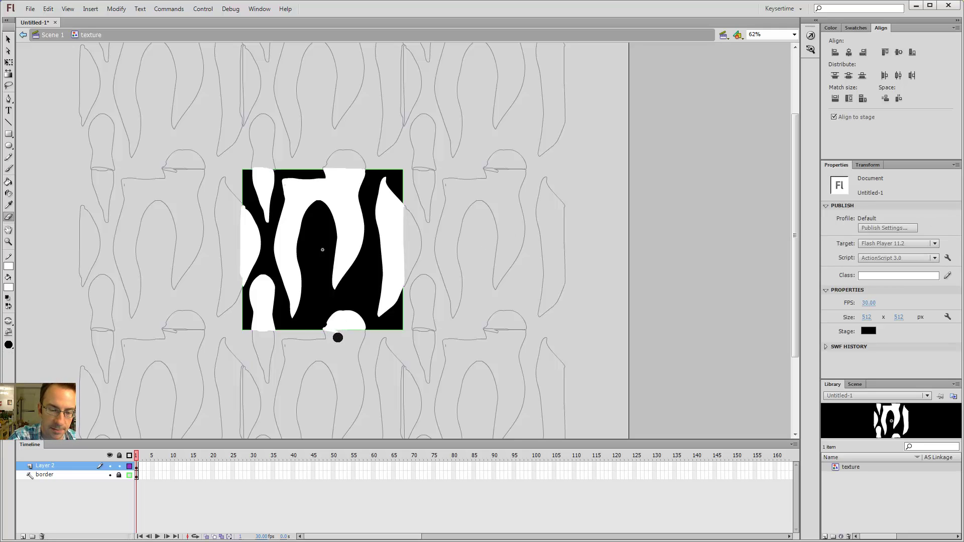
key(b)
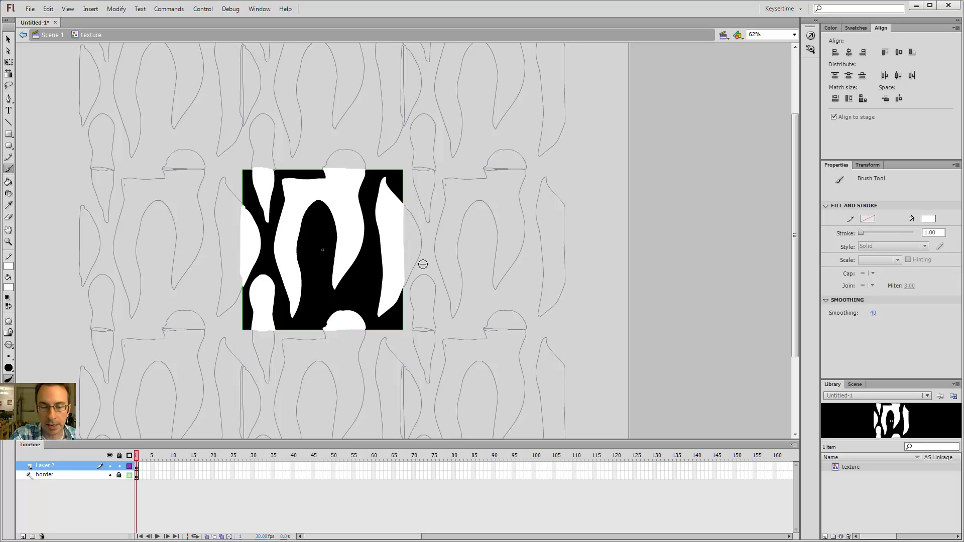
- Erase a rounded chunk and widen the thin white wisp beside the central black oval
key(e)
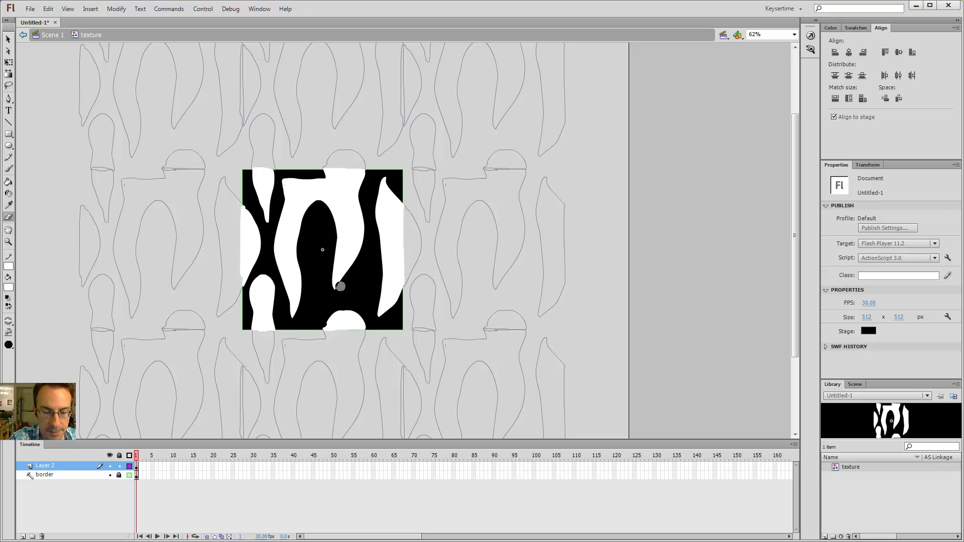
drag(343, 274, 348, 265)
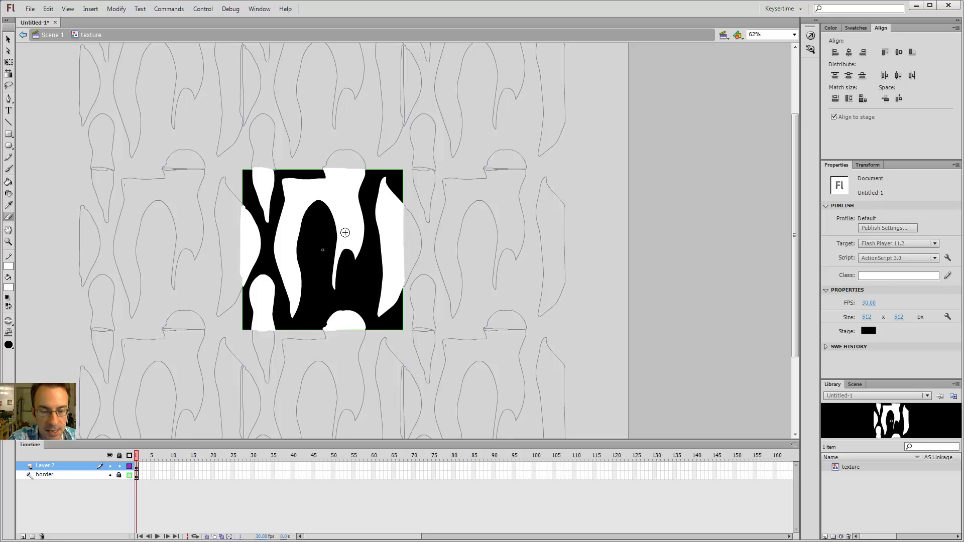
key(b)
mouse_move(342, 291)
mouse_down()
mouse_move(332, 244)
mouse_move(336, 294)
mouse_move(333, 264)
mouse_up()
- At 125% zoom, erase two black eyes into the ghost and refine their shapes
key(e)
key(ctrl+equal)
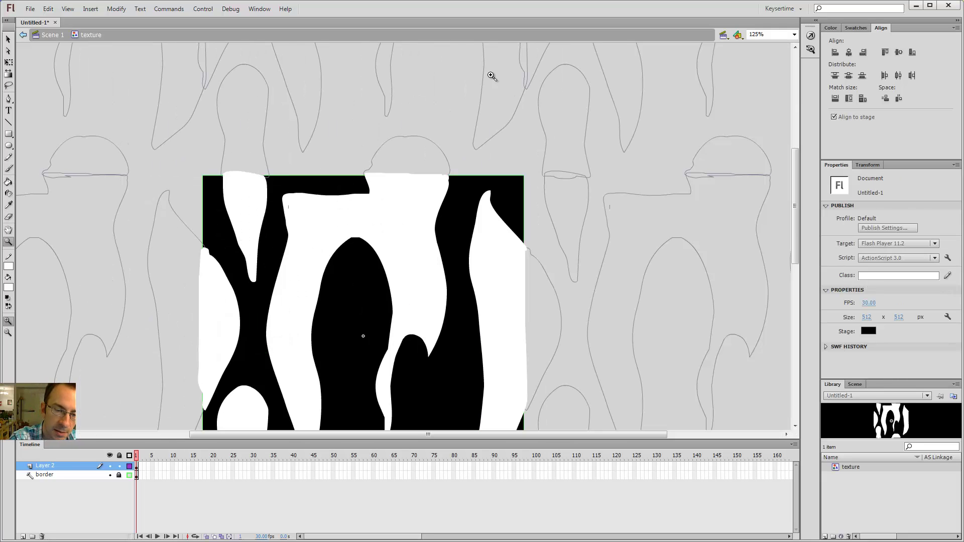
mouse_move(387, 196)
mouse_down()
mouse_move(417, 227)
mouse_move(410, 144)
mouse_move(398, 251)
mouse_move(417, 262)
mouse_move(404, 241)
mouse_up()
key(v)
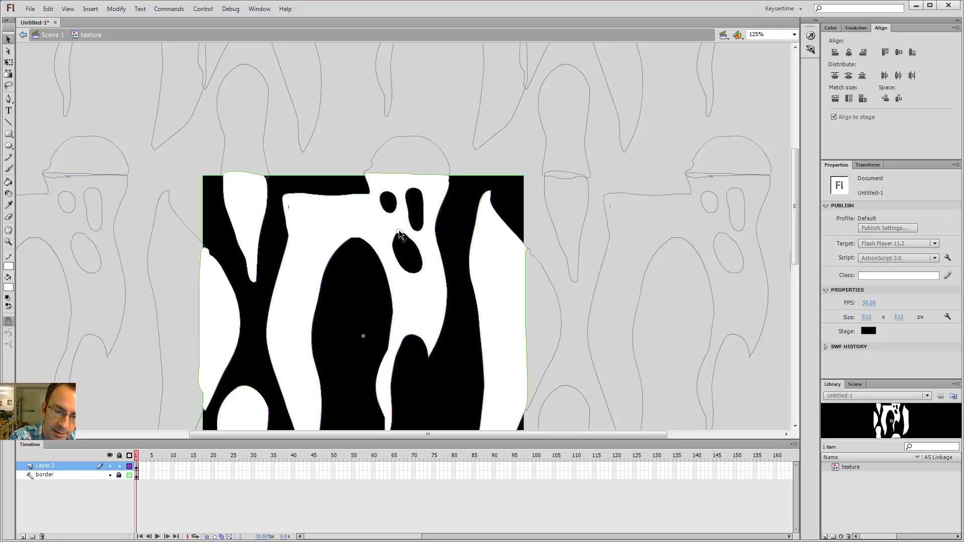
key(e)
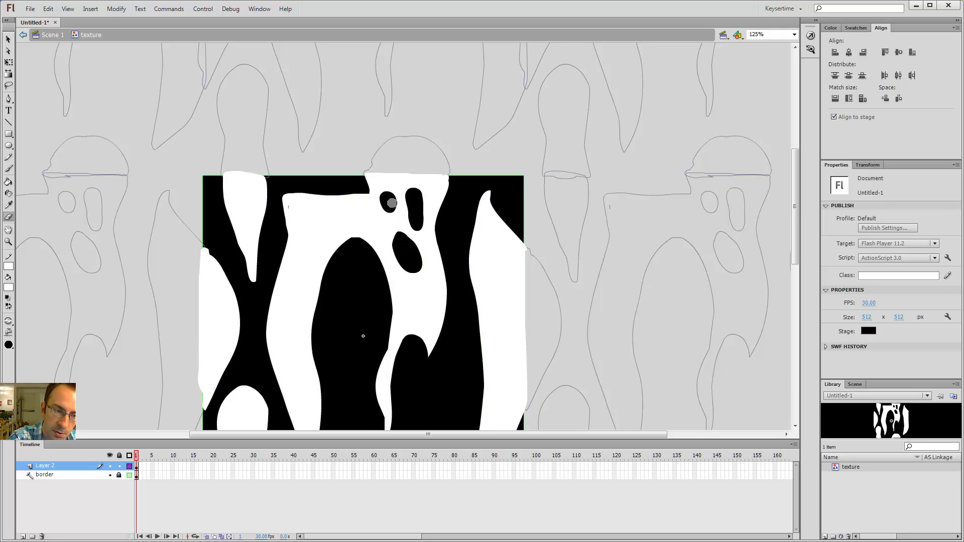
drag(388, 199, 385, 217)
key(b)
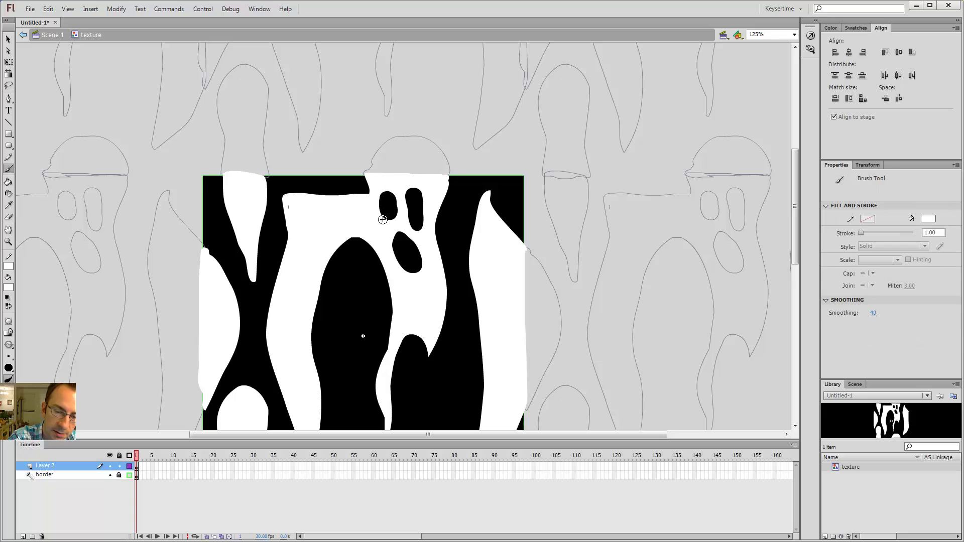
mouse_move(384, 200)
mouse_down()
mouse_move(391, 192)
mouse_move(408, 215)
mouse_up()
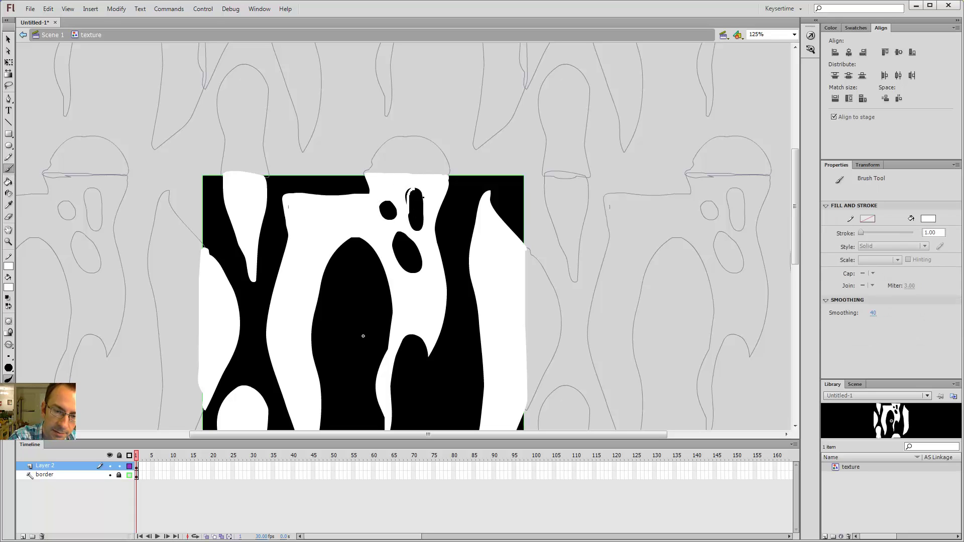
key(k)
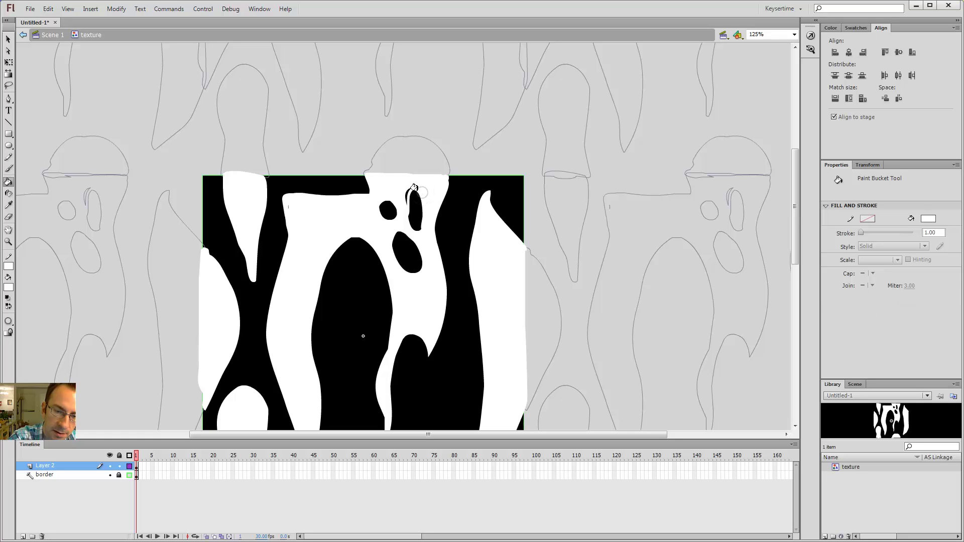
click(405, 193)
- Erase a black mouth into the right ghost, undoing a stray erase on the mouth oval
key(e)
mouse_move(397, 234)
mouse_down()
mouse_move(422, 266)
mouse_move(404, 262)
mouse_up()
key(ctrl+z)
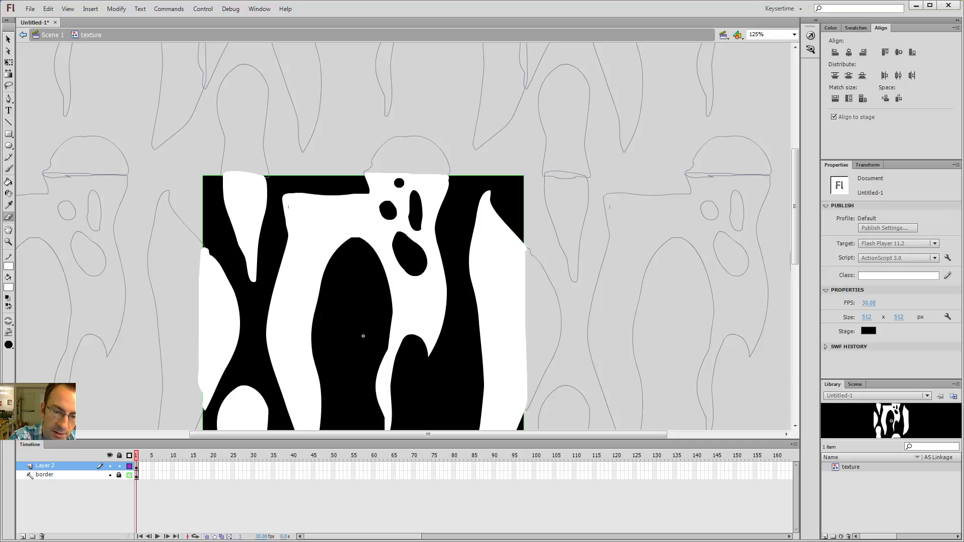
key(ctrl+minus)
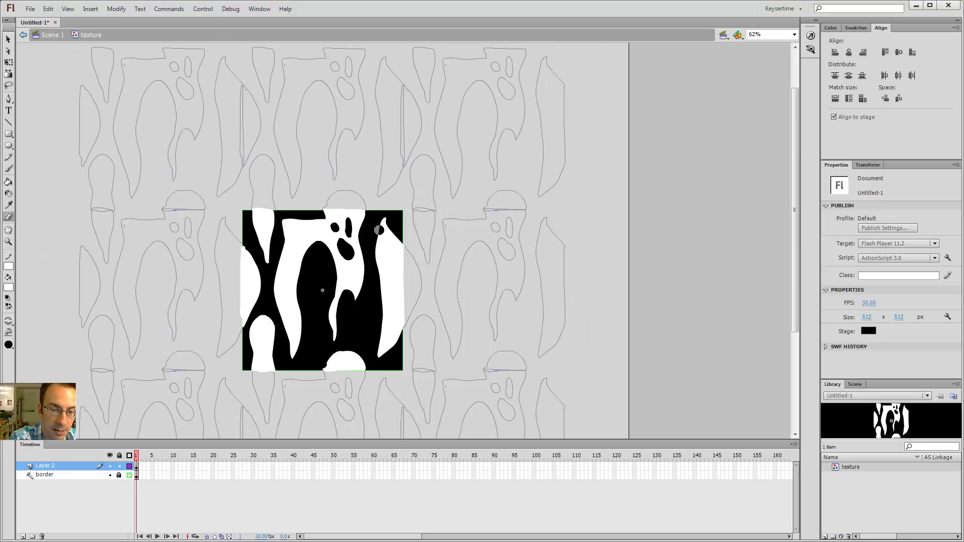
click(322, 291)
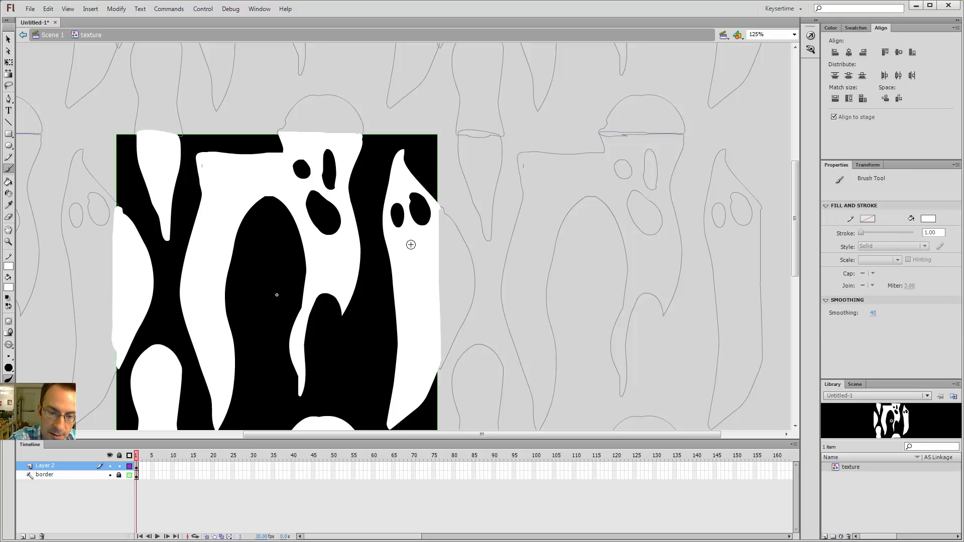
mouse_move(433, 250)
mouse_down()
mouse_move(414, 246)
mouse_move(424, 269)
mouse_move(412, 276)
mouse_move(443, 256)
mouse_up()
- Erase two eyes and a mouth into the ghost left of the central oval
drag(458, 166, 487, 162)
drag(186, 241, 182, 260)
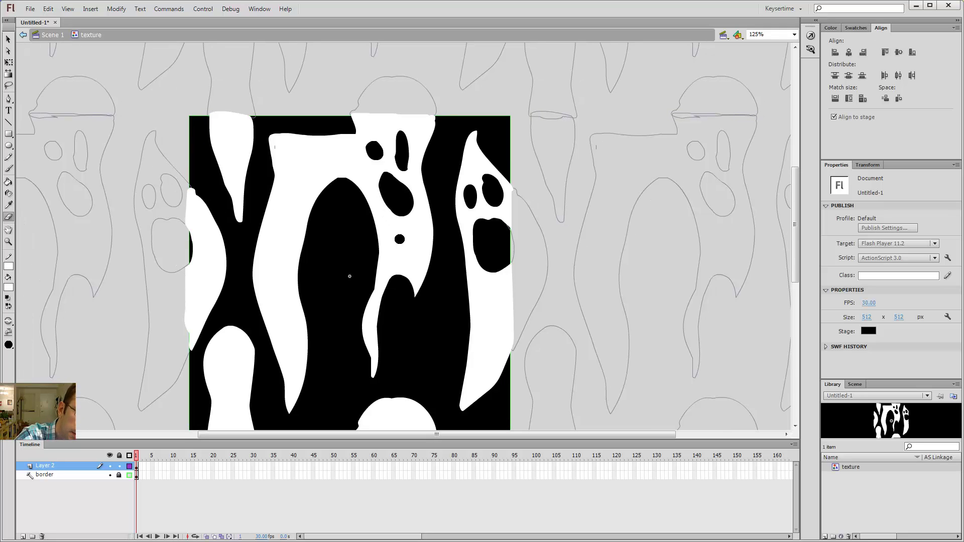
drag(431, 280, 452, 214)
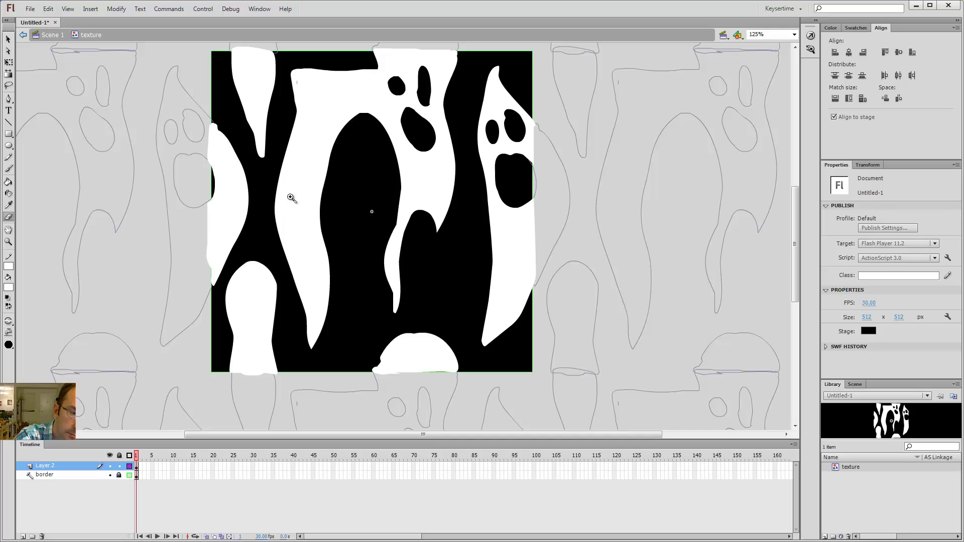
mouse_move(292, 178)
mouse_down()
mouse_move(291, 192)
mouse_move(308, 195)
mouse_move(308, 284)
mouse_up()
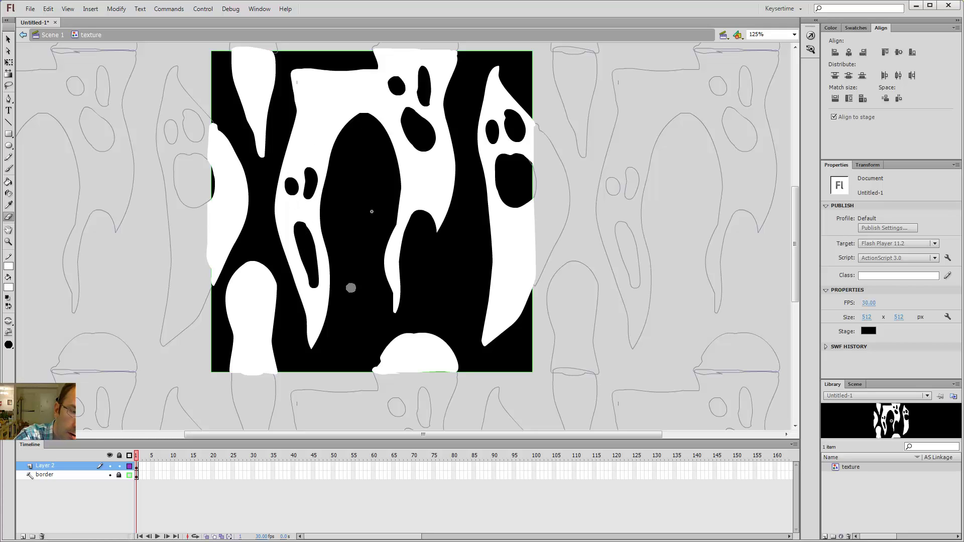
drag(422, 236, 434, 203)
mouse_move(315, 319)
mouse_down()
mouse_move(314, 270)
mouse_move(289, 203)
mouse_up()
- Touch up a ghost's tail in white and give the lower-left ghost two eyes and a mouth
key(b)
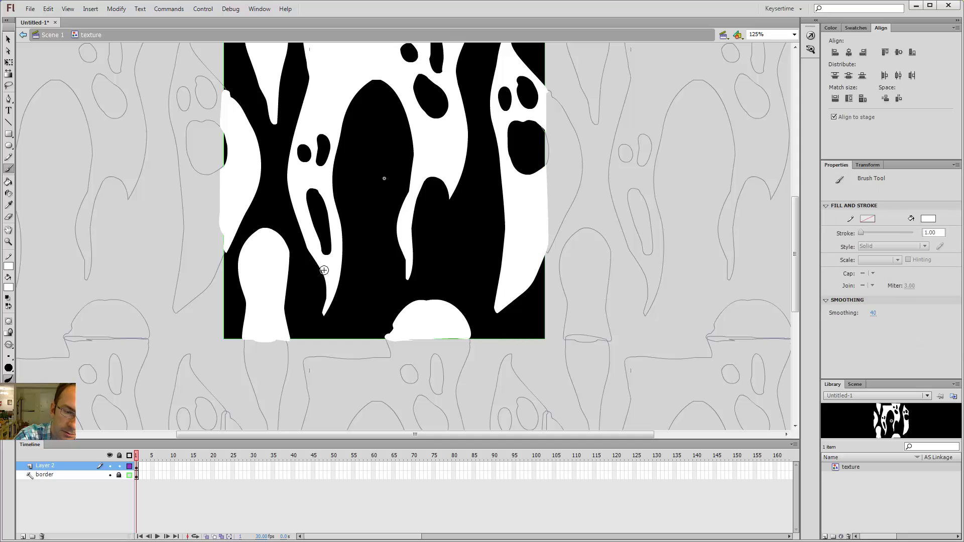
drag(336, 291, 332, 293)
key(e)
click(264, 246)
click(251, 260)
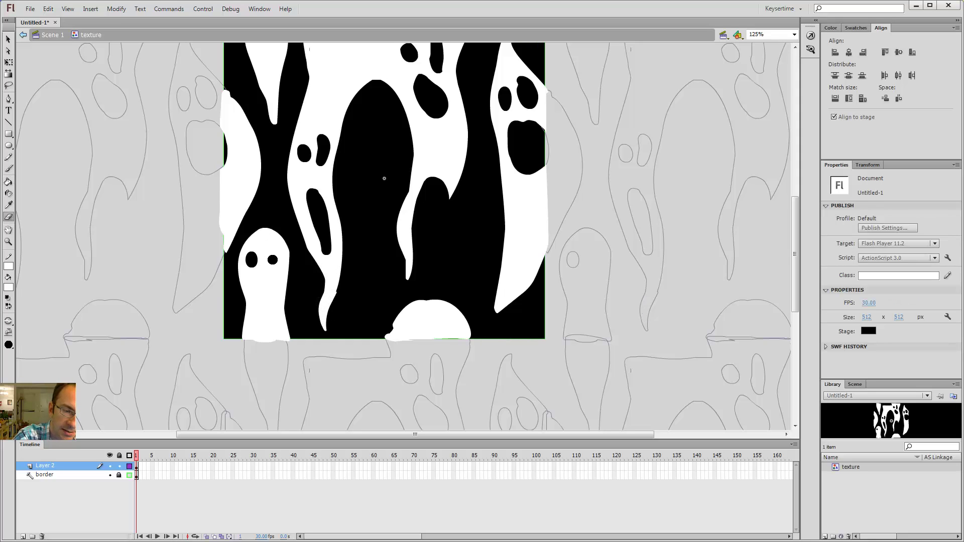
click(272, 257)
mouse_move(263, 280)
mouse_down()
mouse_move(261, 290)
mouse_move(267, 285)
mouse_up()
scroll(441, 256, up, 3)
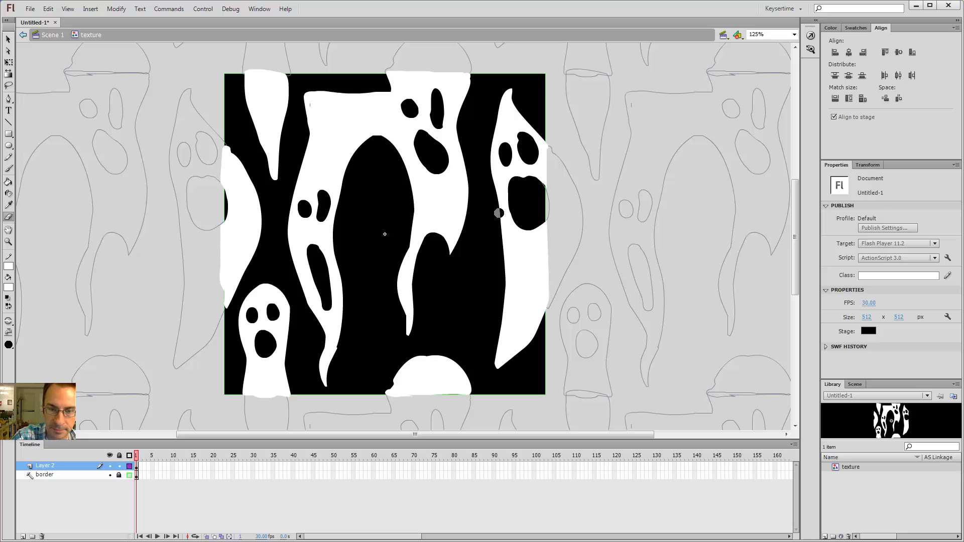
key(ctrl+minus)
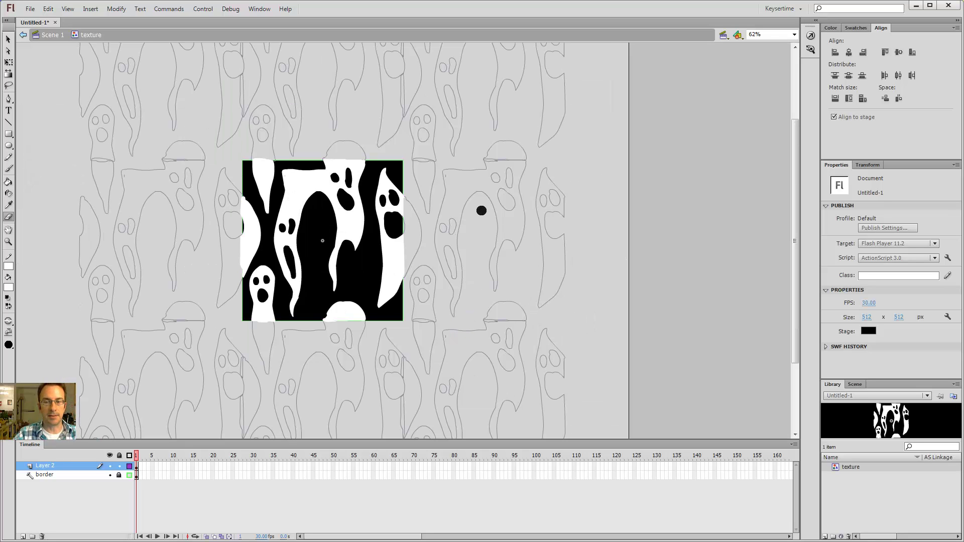
- Return to Scene 1 and turn off the extras layer's outline mode to show solid white copies
key(v)
double_click(415, 279)
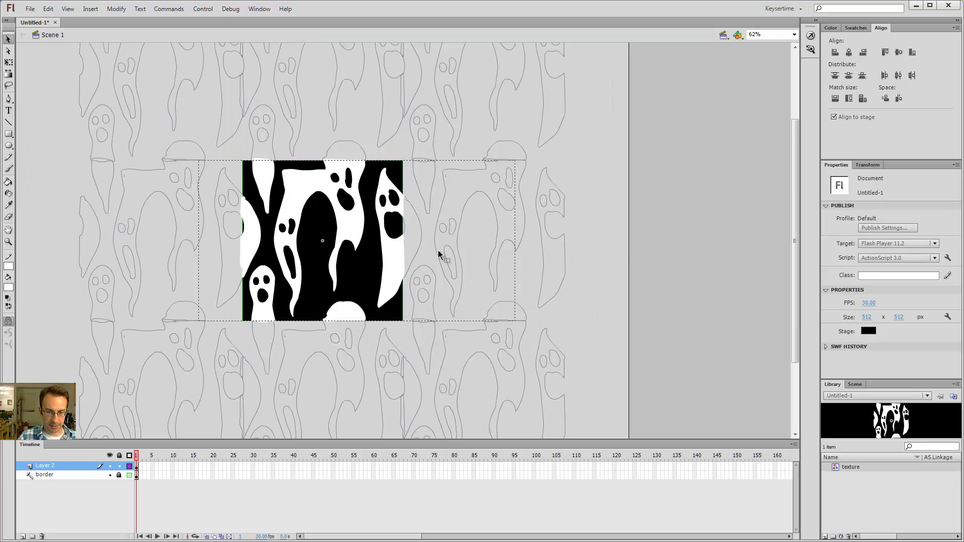
click(130, 475)
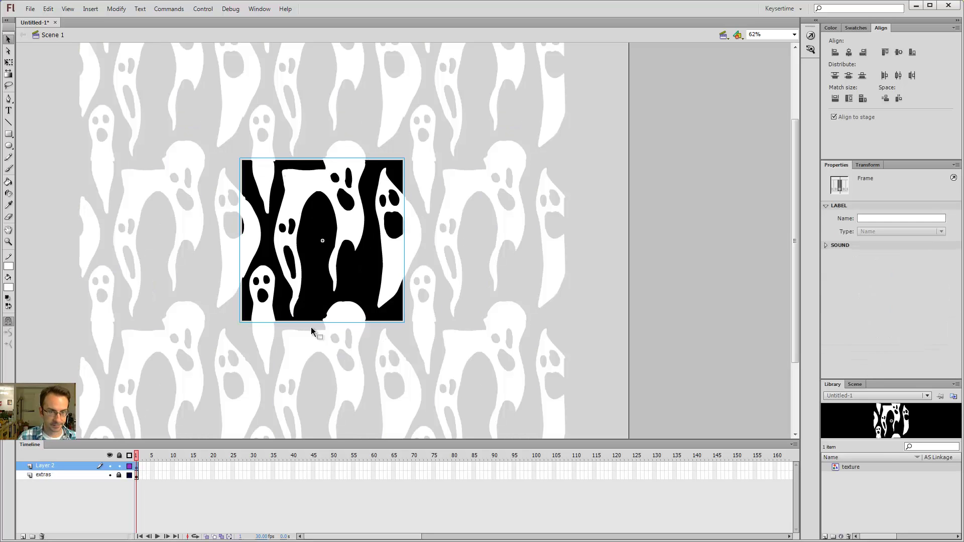
click(622, 197)
- Pan and zoom to inspect the tile's seams, focusing on the bottom edge
drag(550, 133, 572, 176)
key(ctrl+equal)
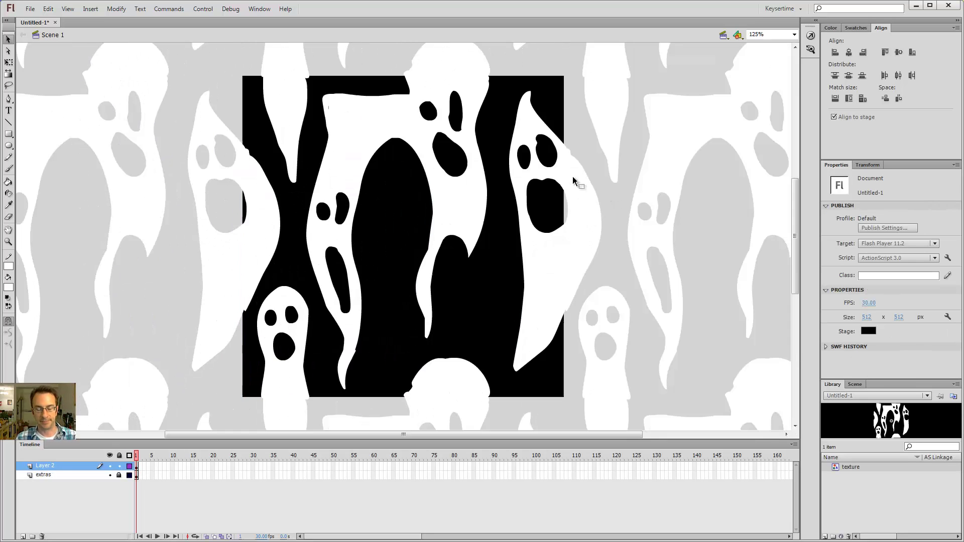
key(ctrl+minus)
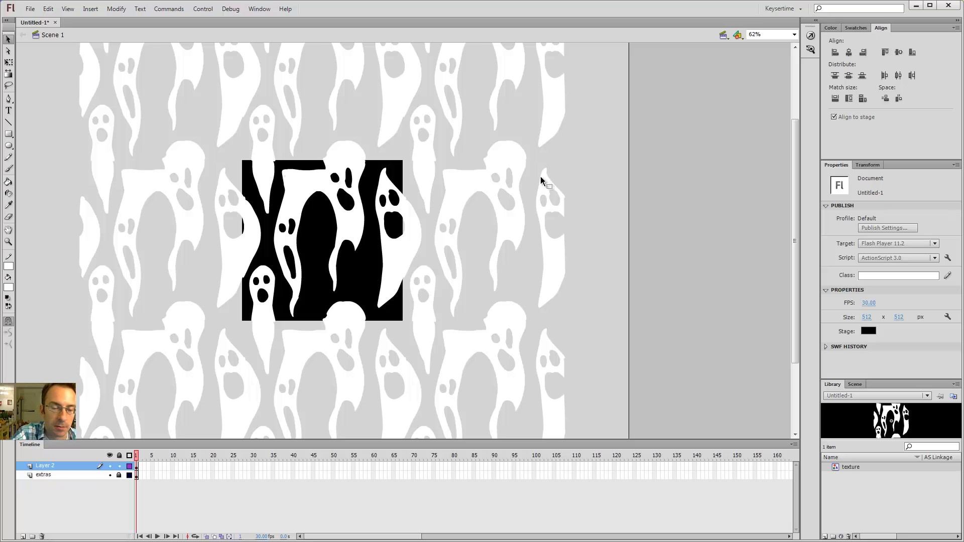
key(z)
click(334, 311)
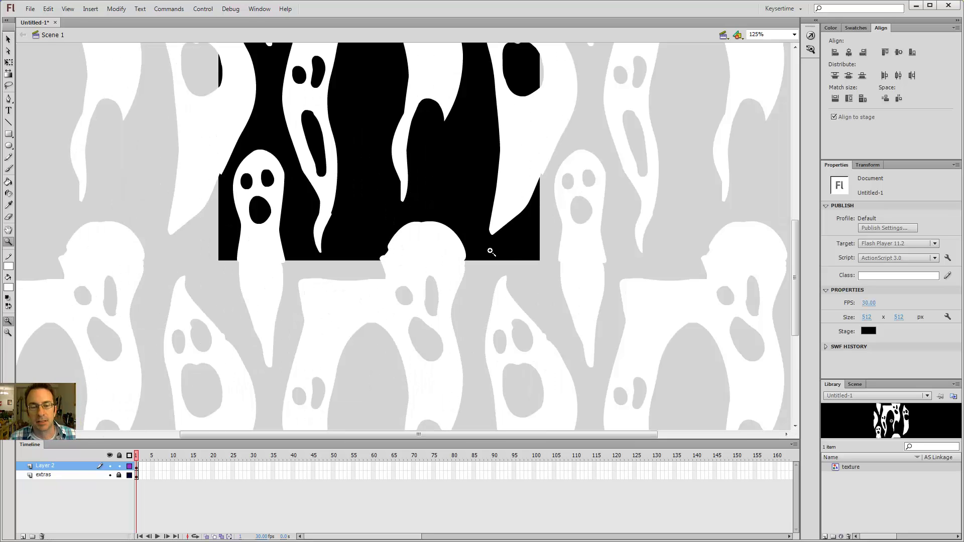
alt+click(414, 237)
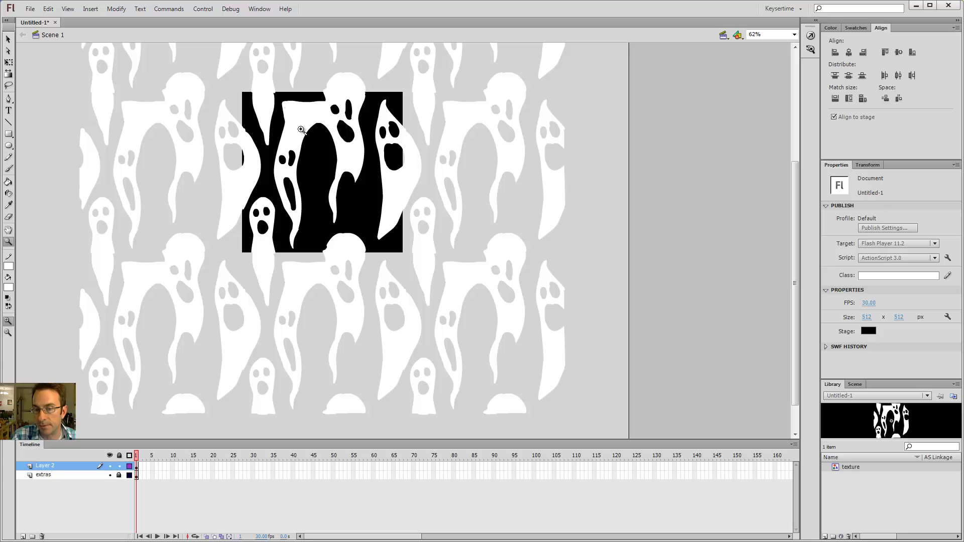
- Zoom in on the tile and open the texture symbol for editing
click(317, 150)
key(v)
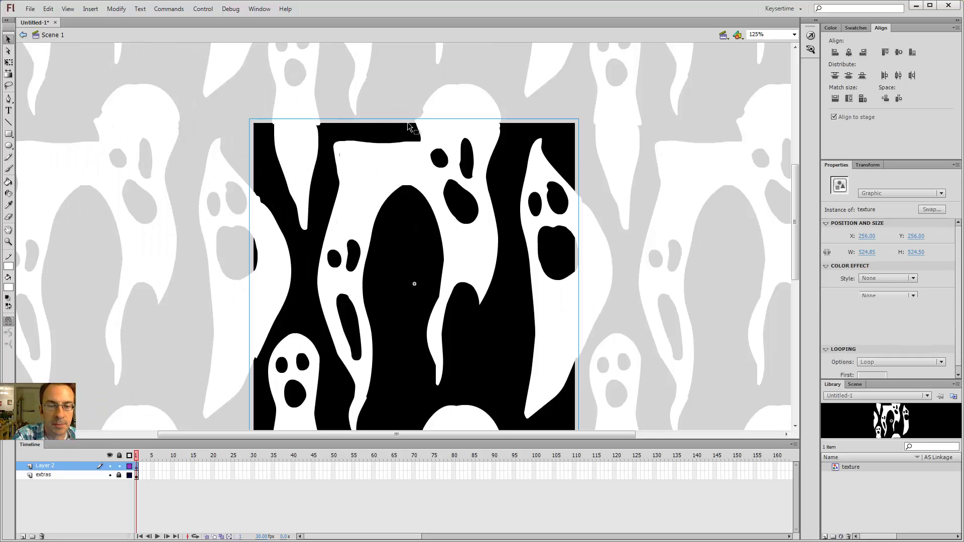
double_click(359, 160)
- Test eraser and white brush strokes along the top edge, undoing each attempt
key(b)
key(e)
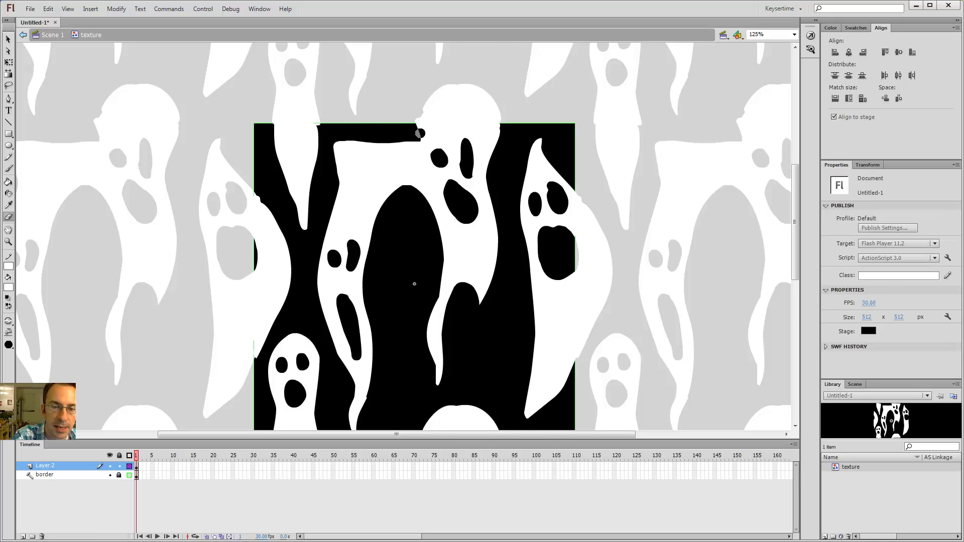
mouse_move(409, 122)
mouse_down()
mouse_move(415, 154)
mouse_move(400, 134)
mouse_up()
key(ctrl+z)
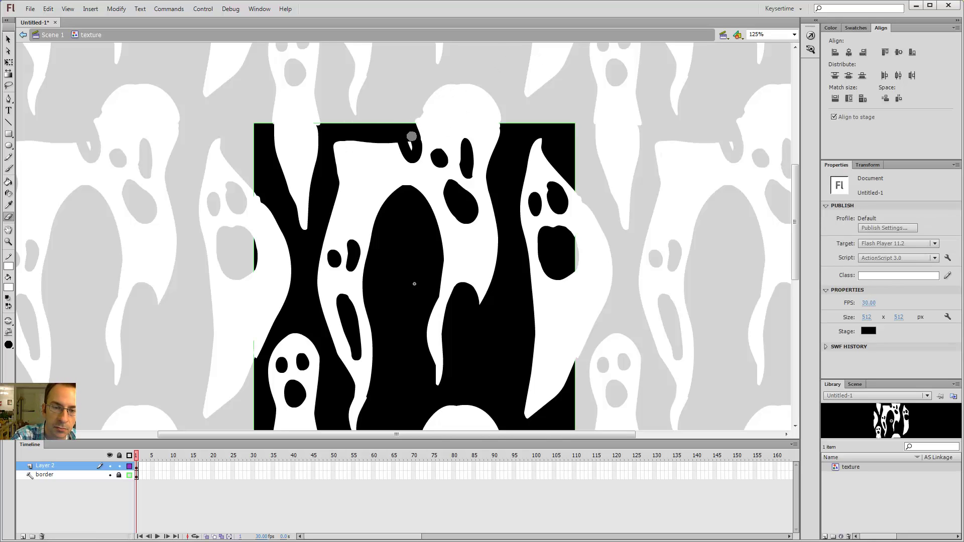
key(b)
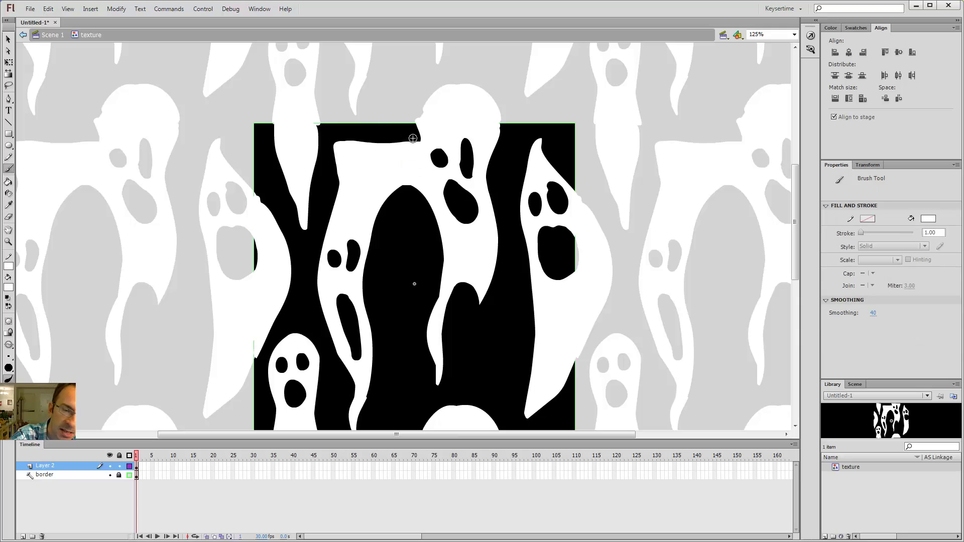
drag(415, 137, 326, 133)
key(ctrl+z)
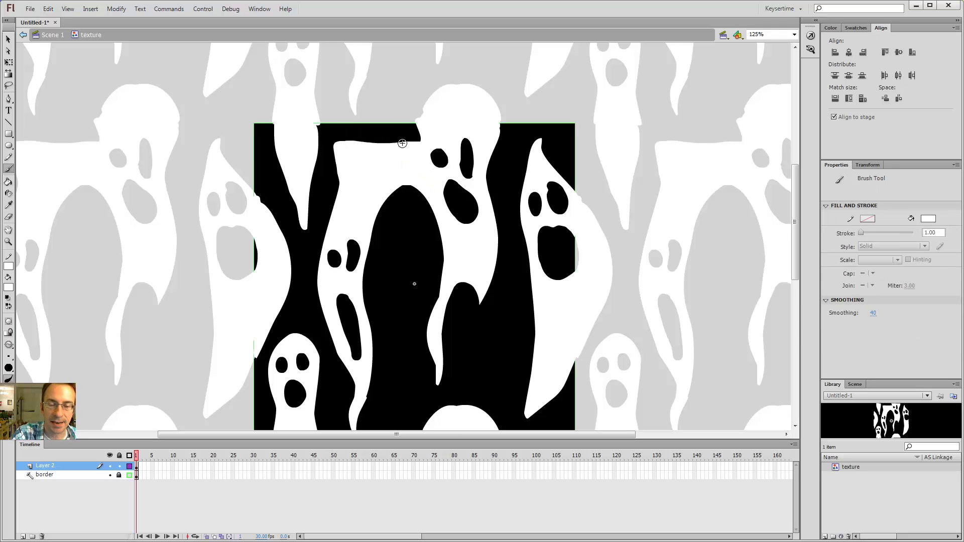
mouse_move(399, 330)
mouse_down()
mouse_move(405, 240)
mouse_move(394, 277)
mouse_move(403, 238)
mouse_move(422, 301)
mouse_up()
key(ctrl+z)
- Erase a small curl and a curved black gap through the ghost's arm at the top edge
key(e)
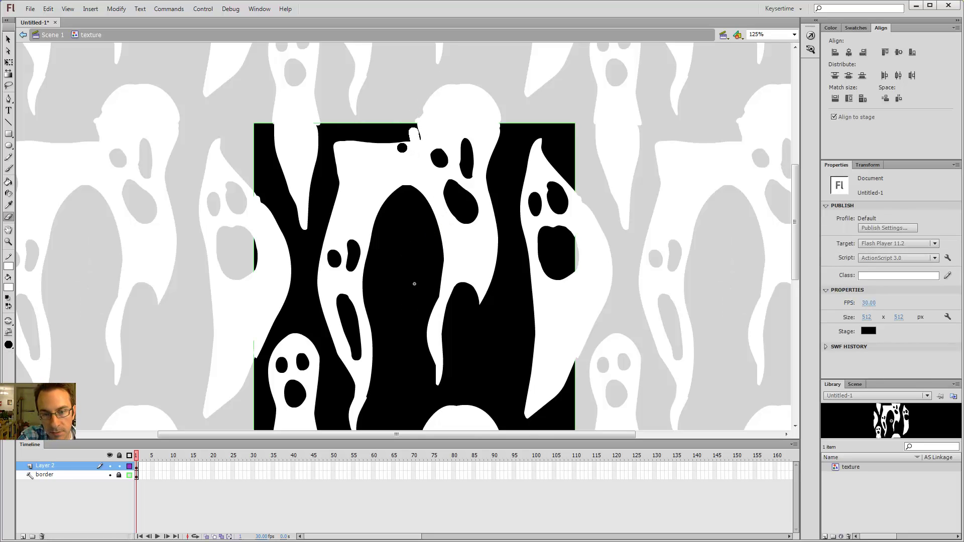
drag(400, 137, 419, 151)
drag(454, 321, 464, 265)
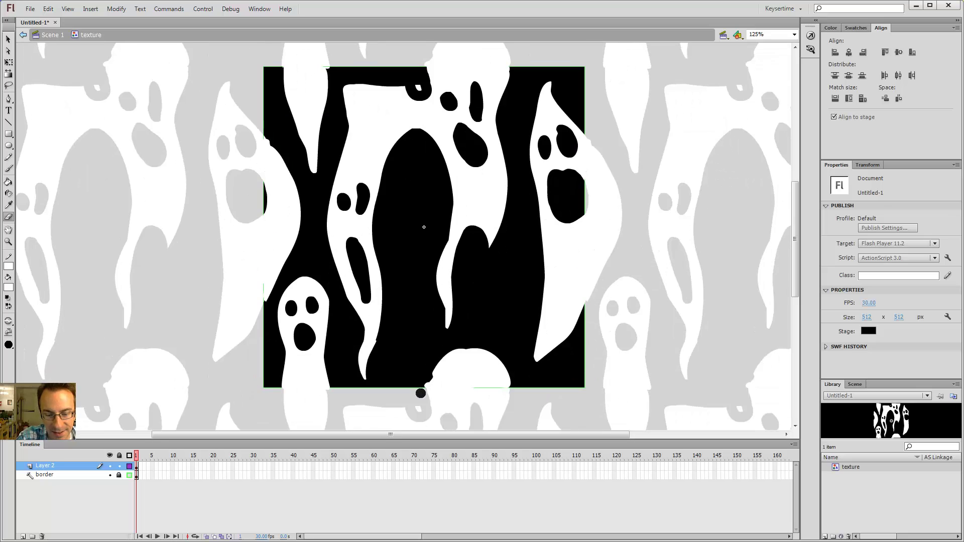
key(b)
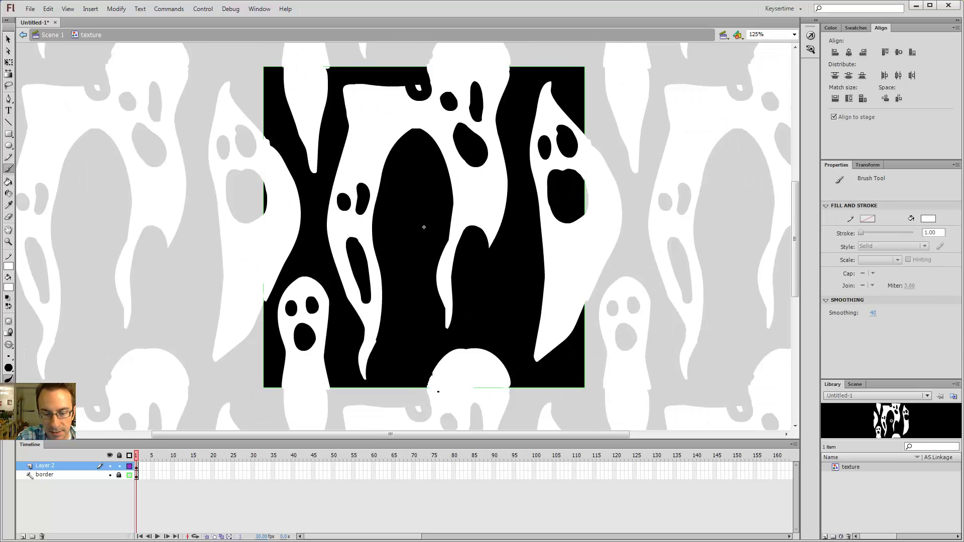
drag(395, 260, 397, 305)
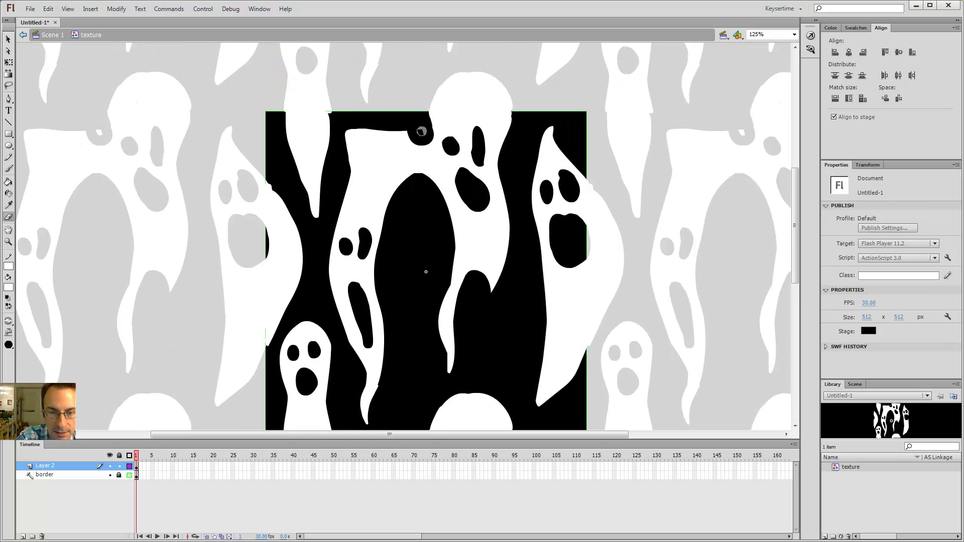
key(e)
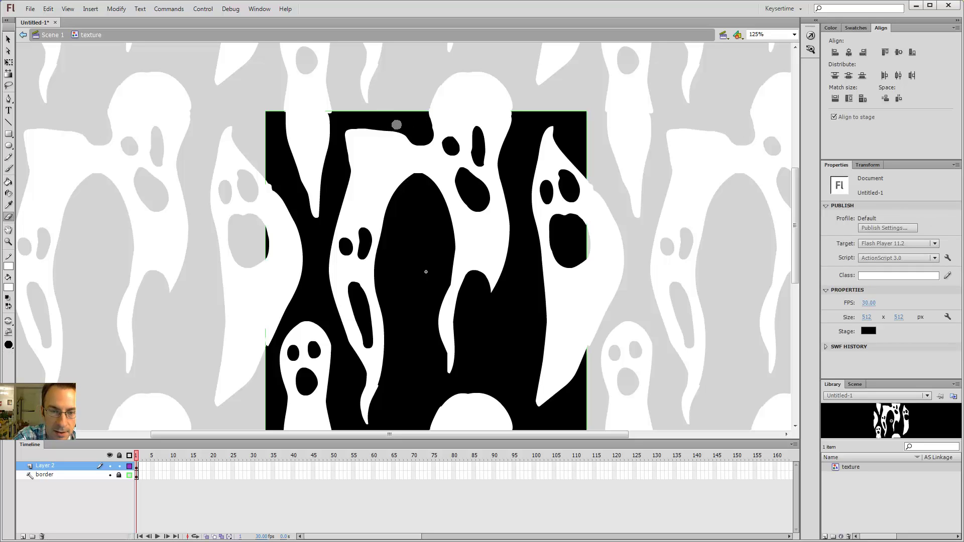
mouse_move(407, 129)
mouse_down()
mouse_move(388, 127)
mouse_move(378, 151)
mouse_move(363, 150)
mouse_move(353, 133)
mouse_up()
key(ctrl)
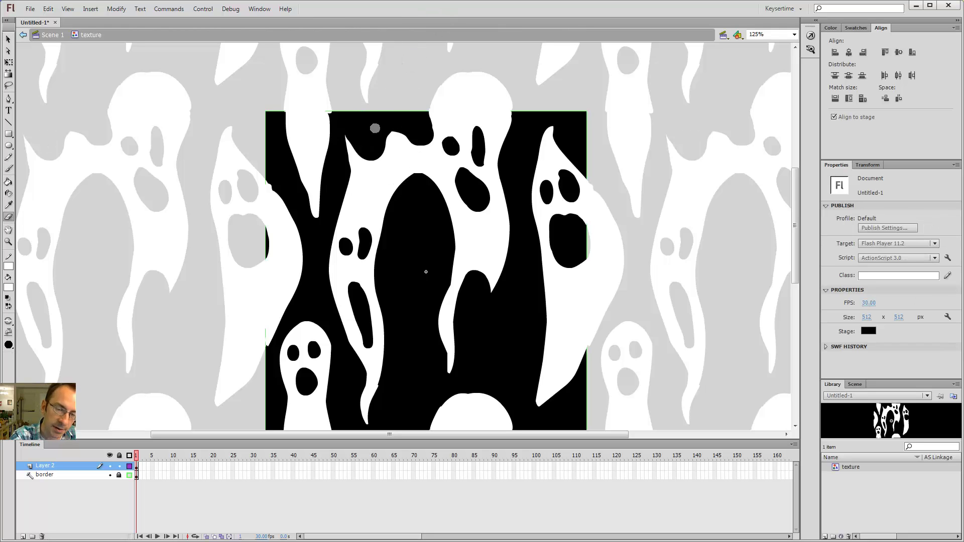
- Paint white to extend the ghost's top edge, fill the enclosed black gap with white, and zoom out
key(b)
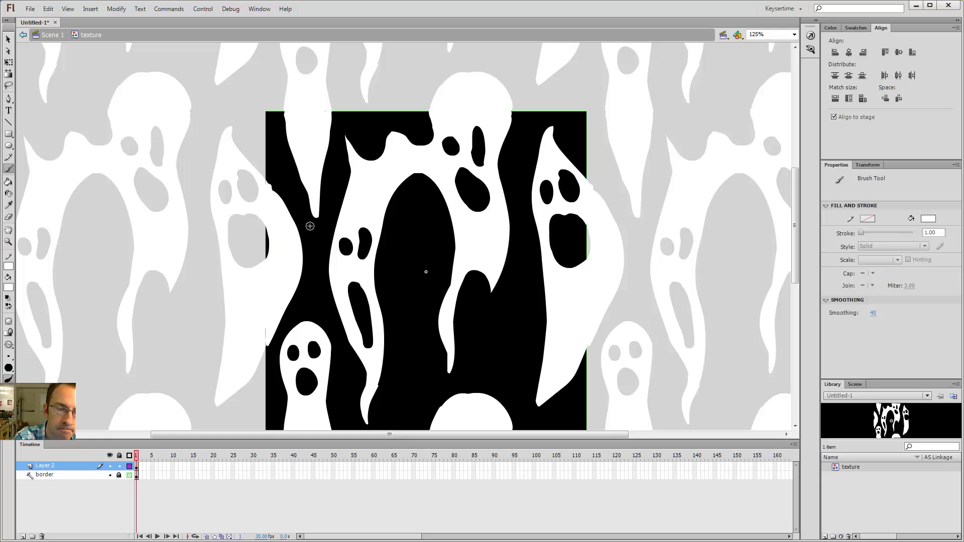
key(v)
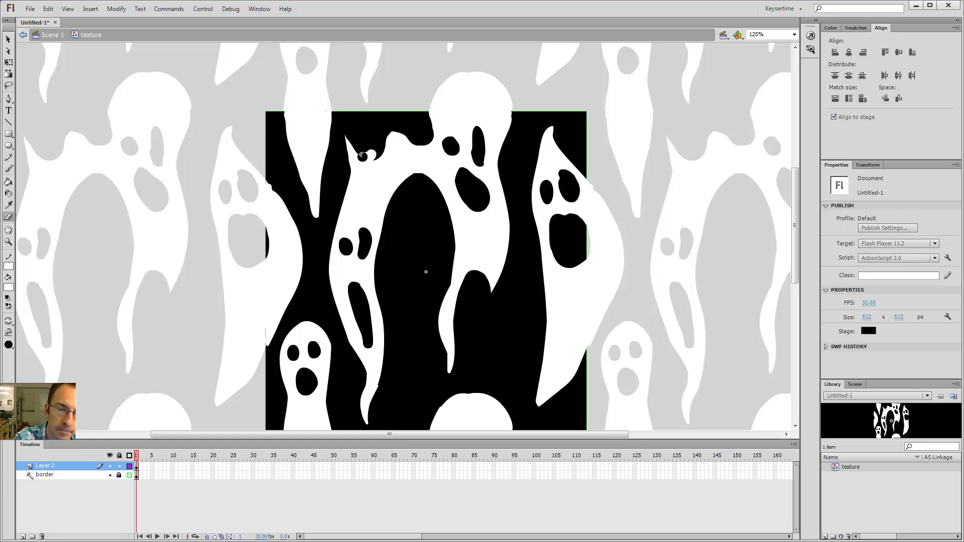
key(b)
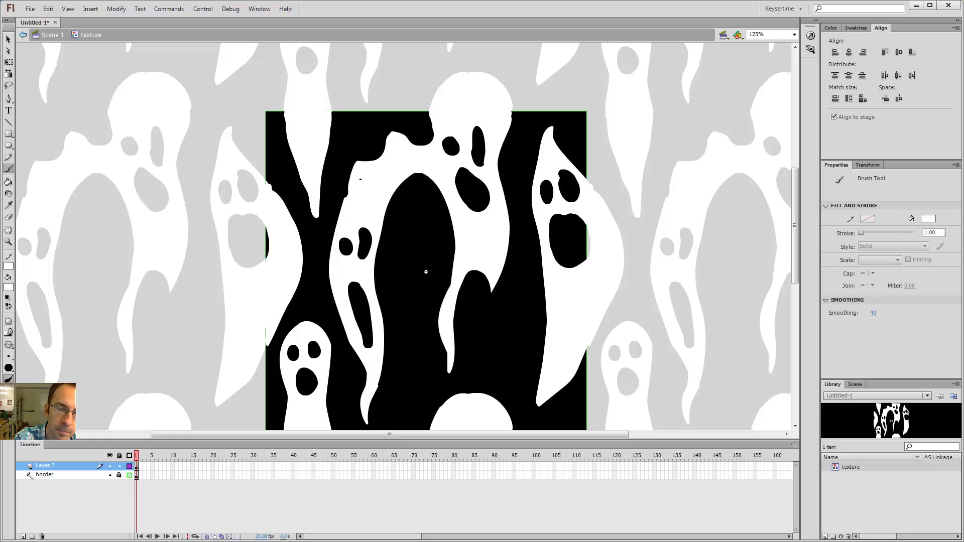
drag(354, 161, 371, 143)
key(k)
click(372, 143)
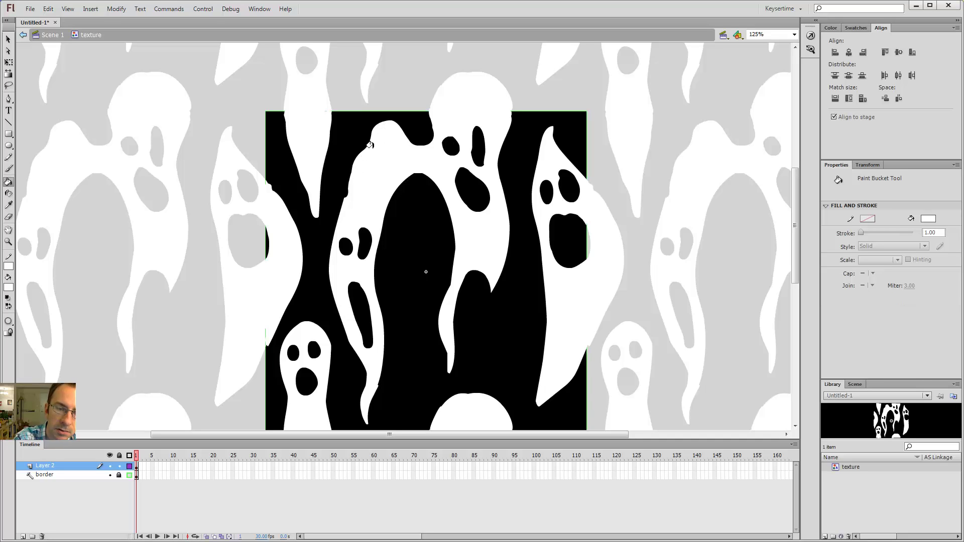
key(b)
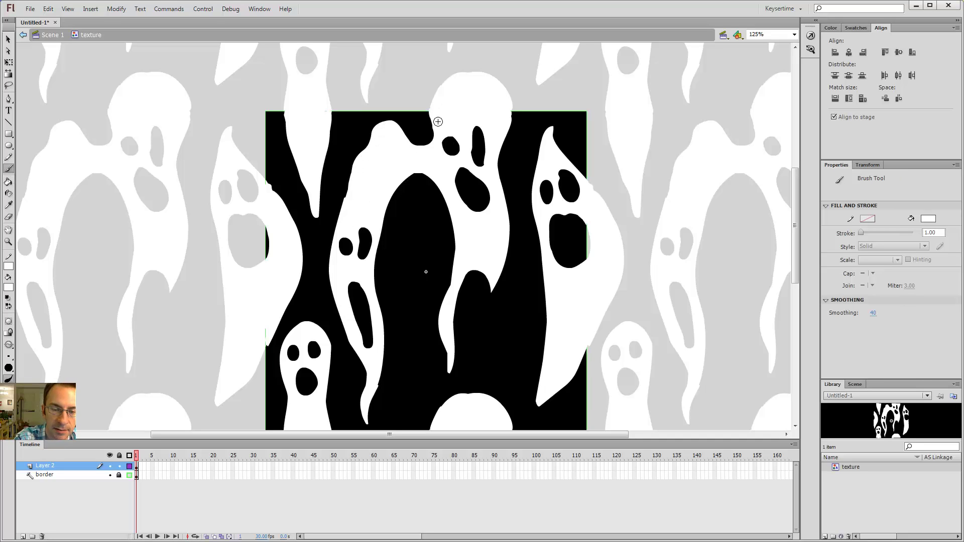
scroll(462, 117, down, 5)
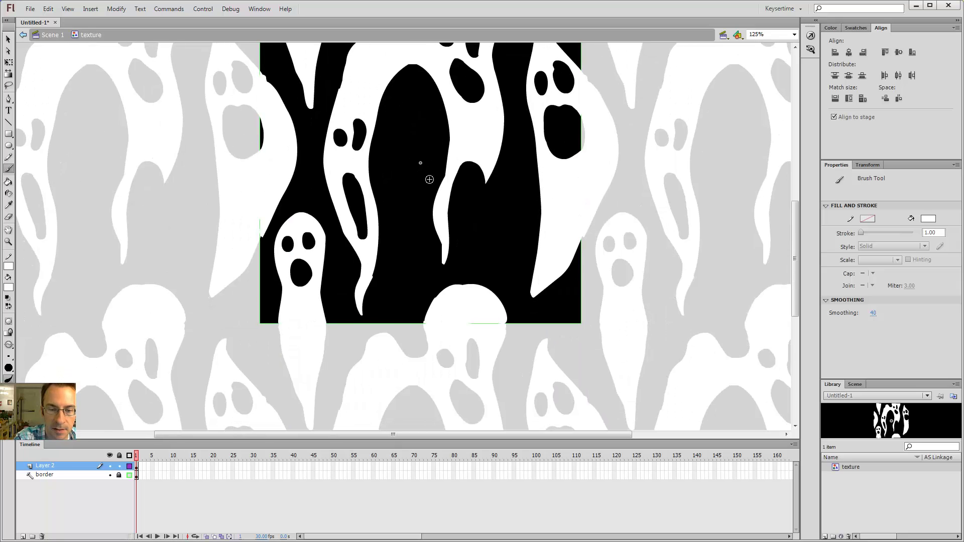
key(ctrl+minus)
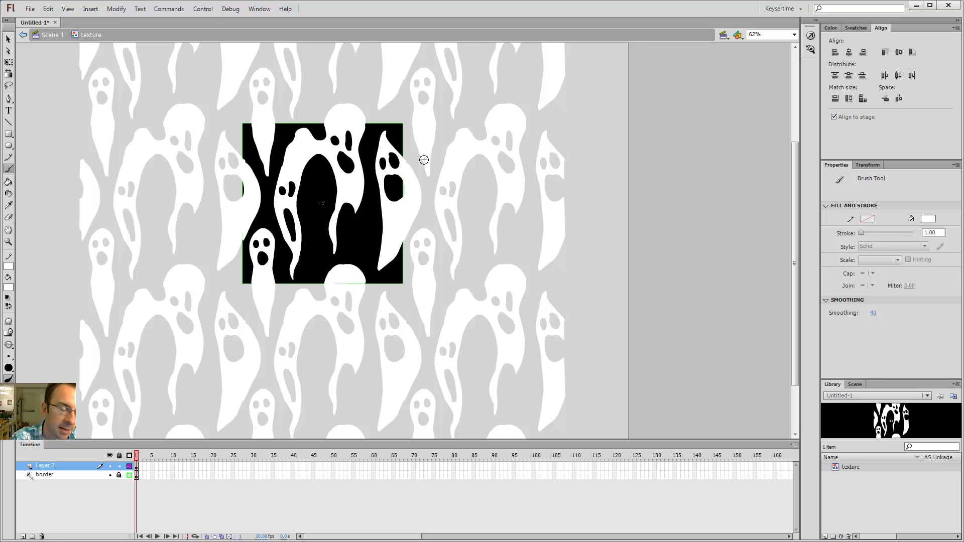
- Erase white fill along the right ghost's lower-right edge, then return to the Selection tool
key(ctrl+equal)
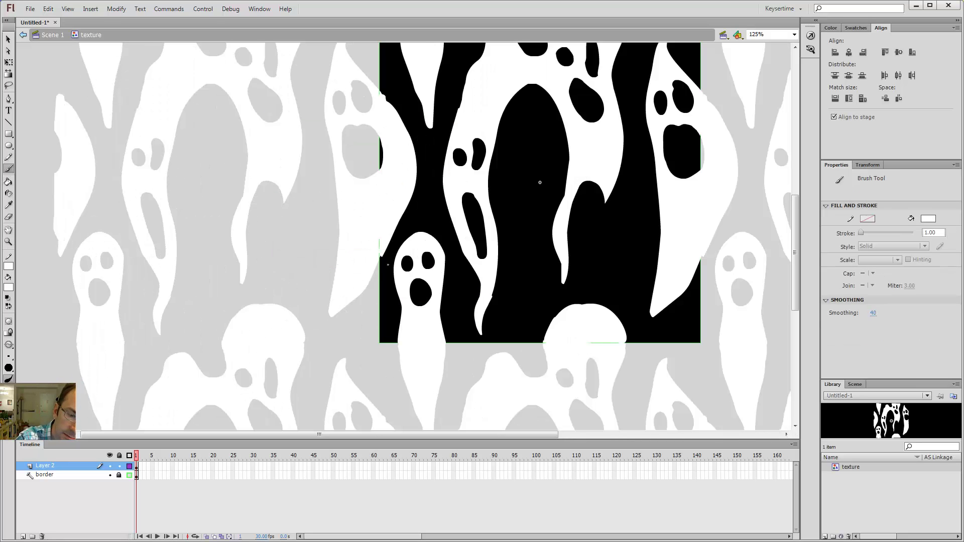
key(ctrl+minus)
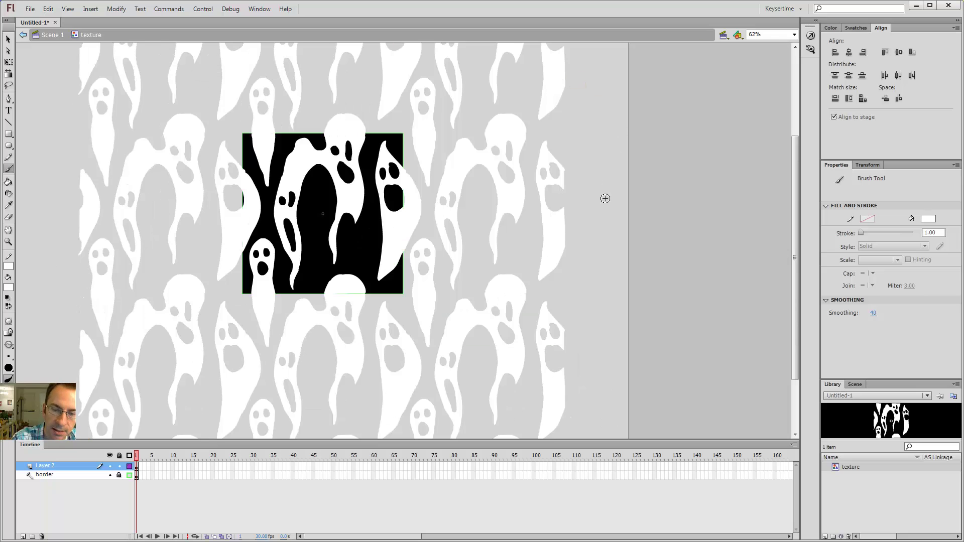
key(ctrl+equal)
key(e)
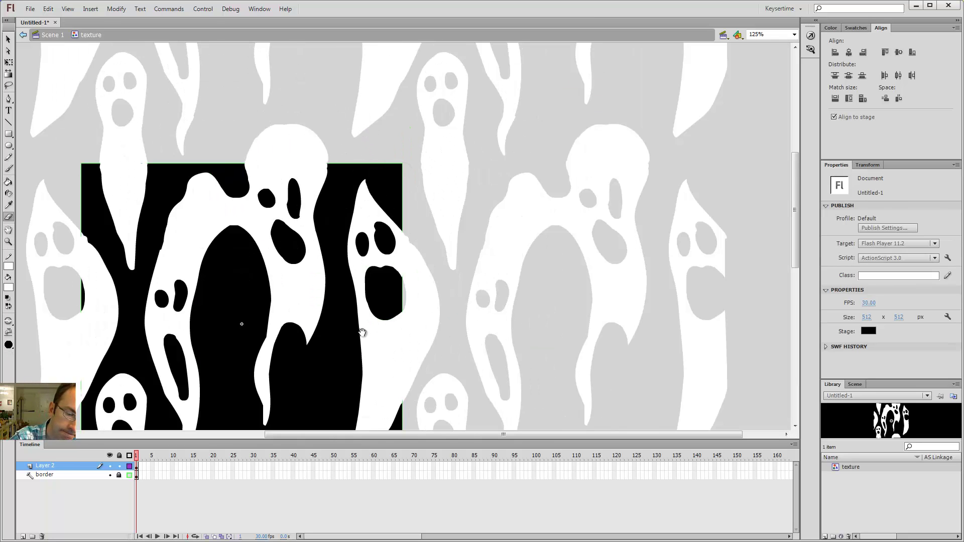
drag(361, 333, 361, 181)
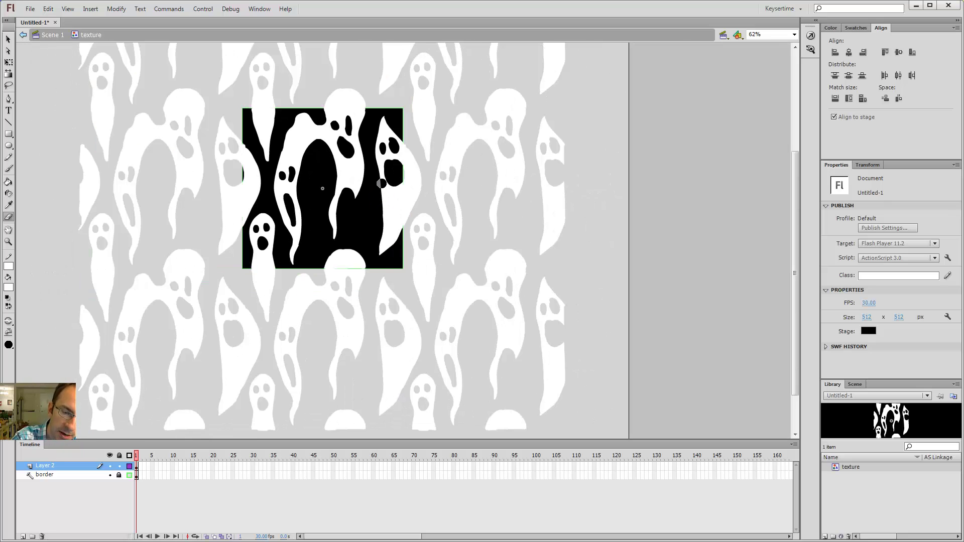
key(ctrl+minus)
drag(385, 259, 419, 194)
key(b)
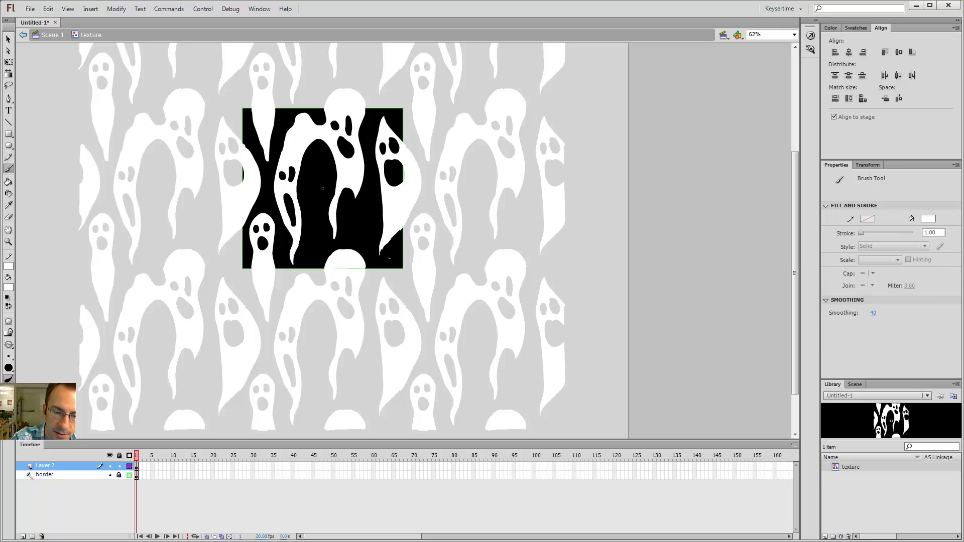
key(e)
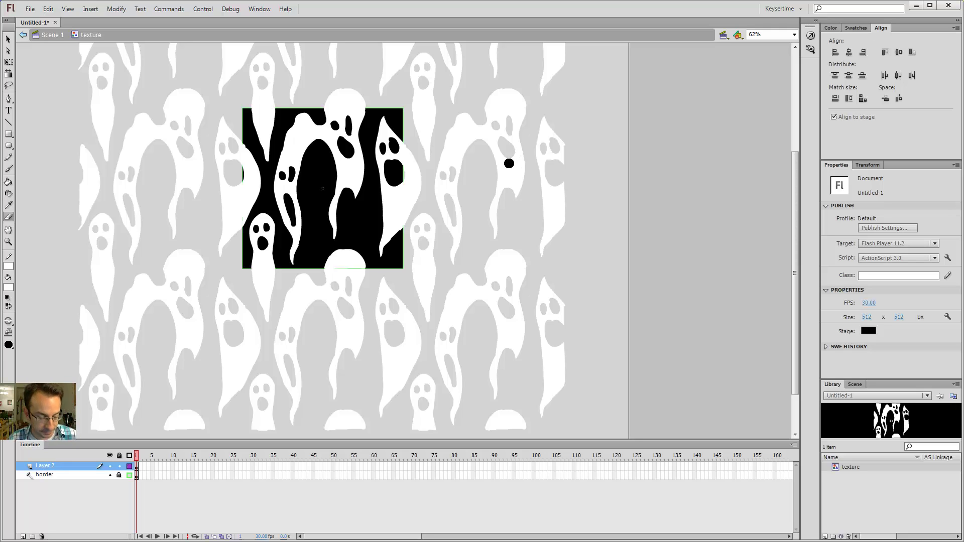
key(v)
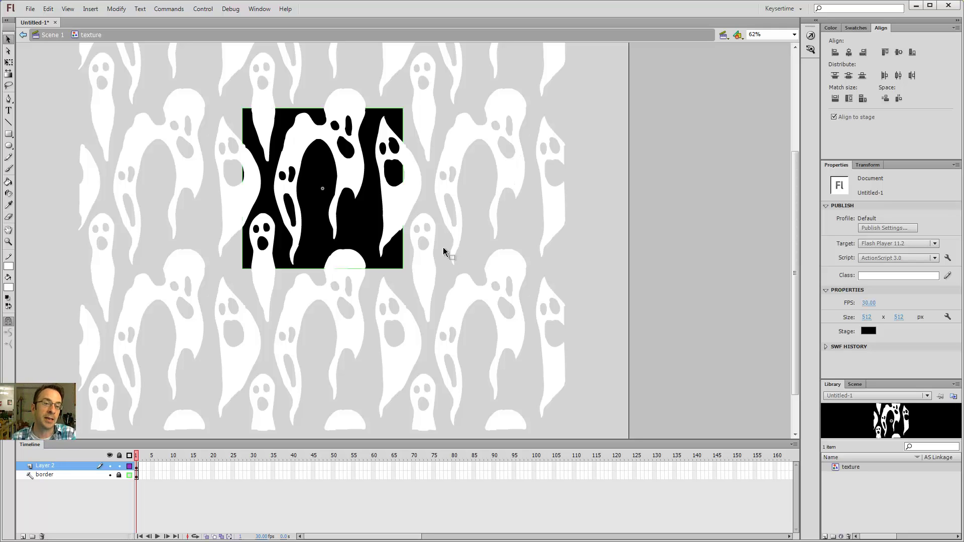